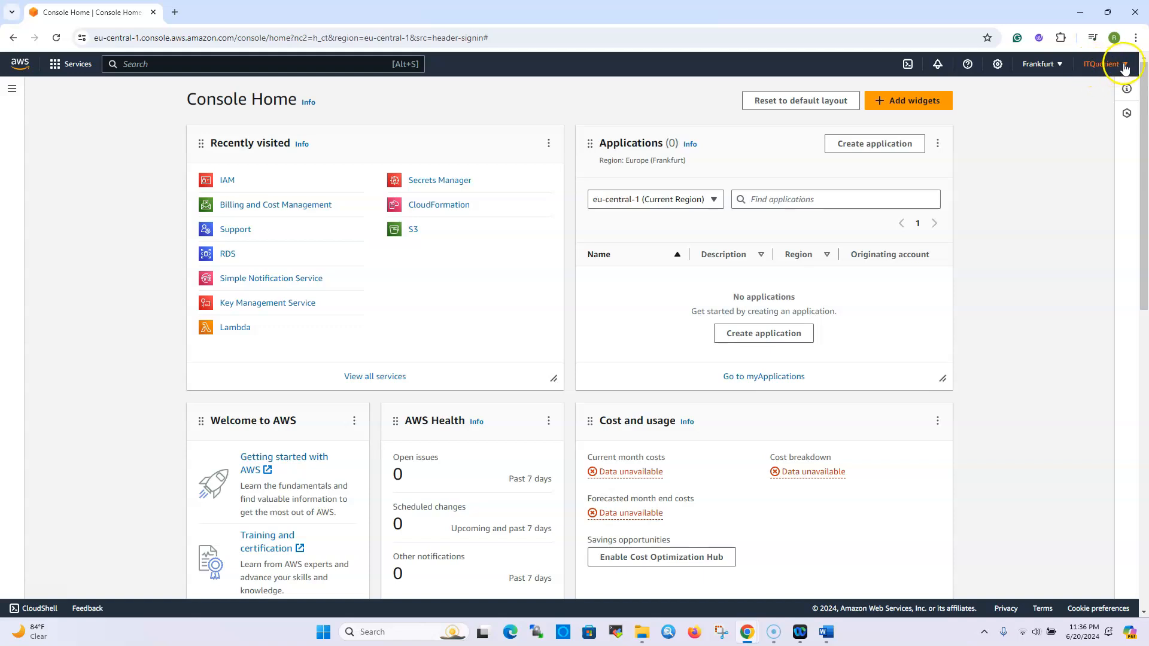
Go to the root user's Security credentials page through the account menu
click(1125, 67)
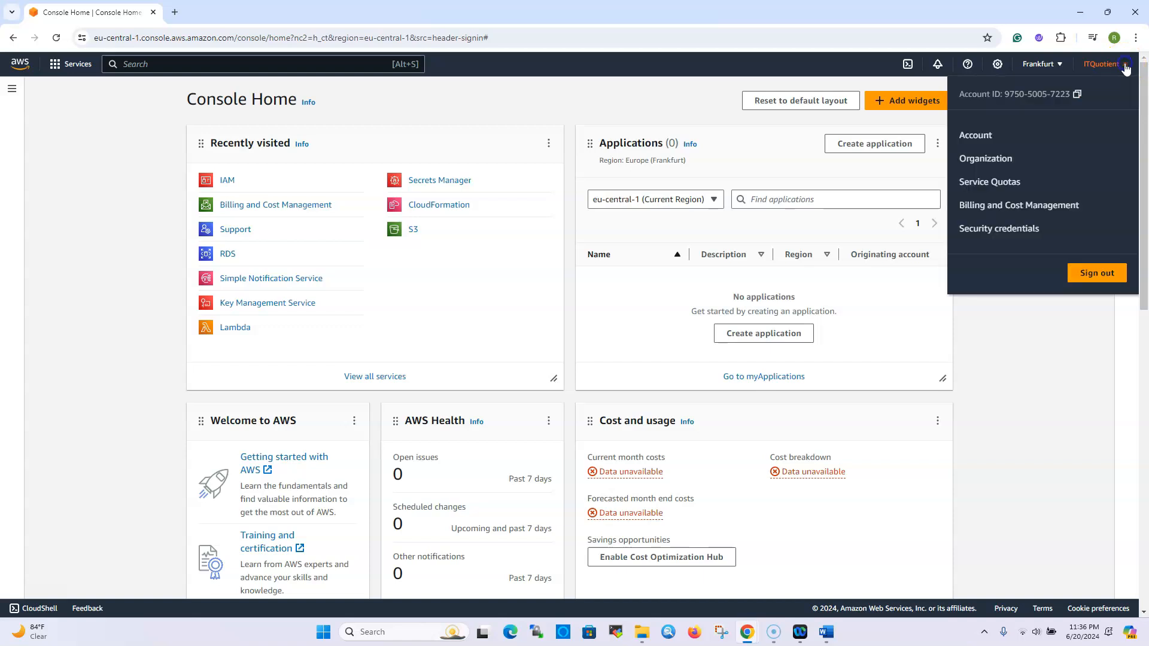
click(998, 229)
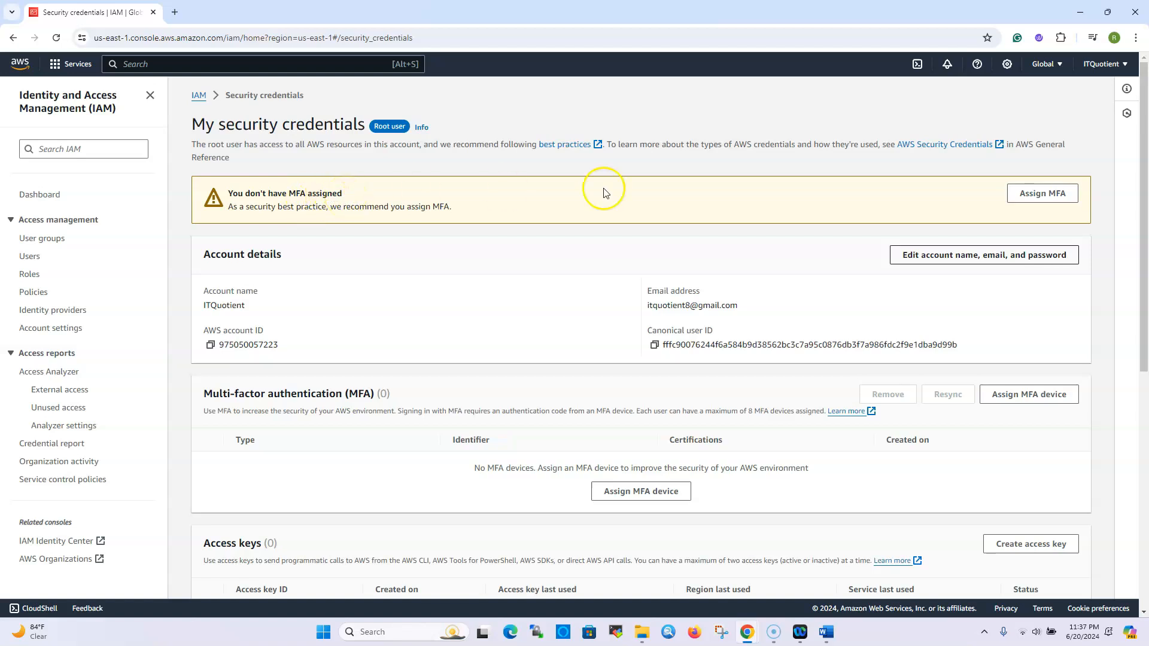
Start assigning an MFA device named Itquotient MFA1 and review the device options
click(1054, 194)
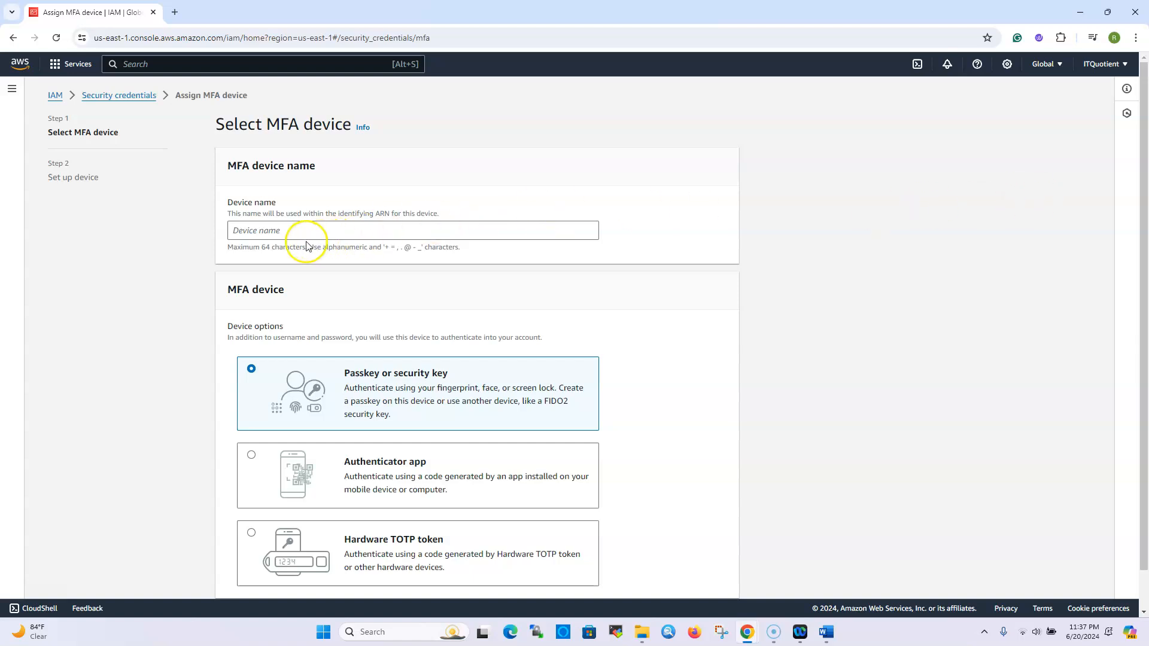
click(272, 233)
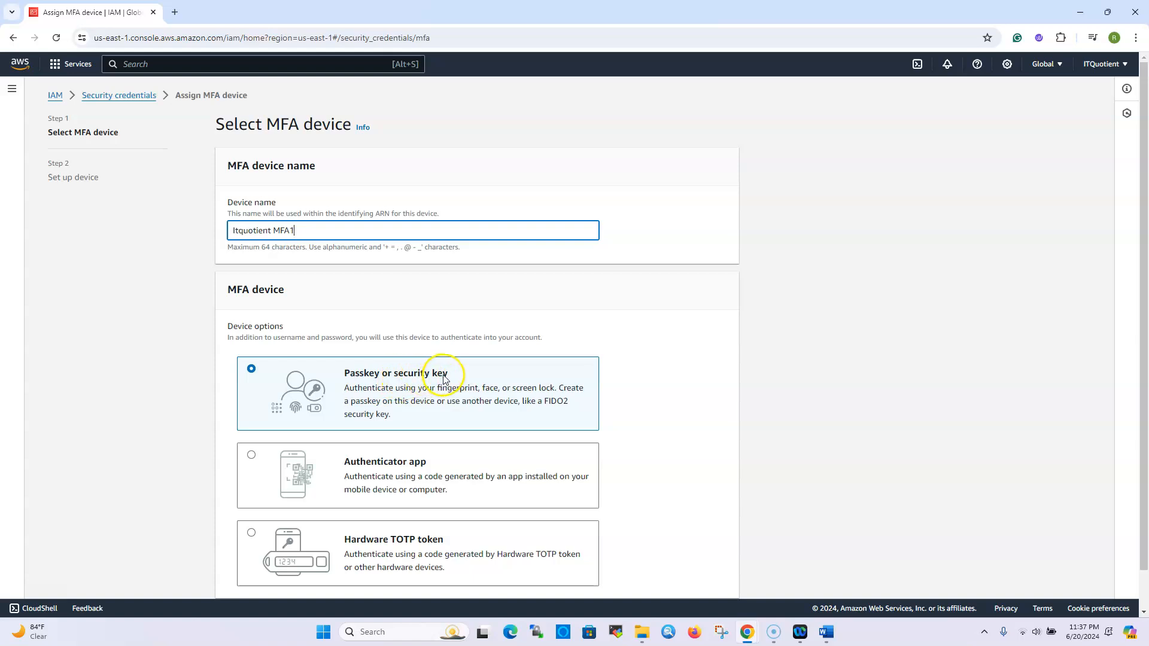
scroll(443, 380, down, 1)
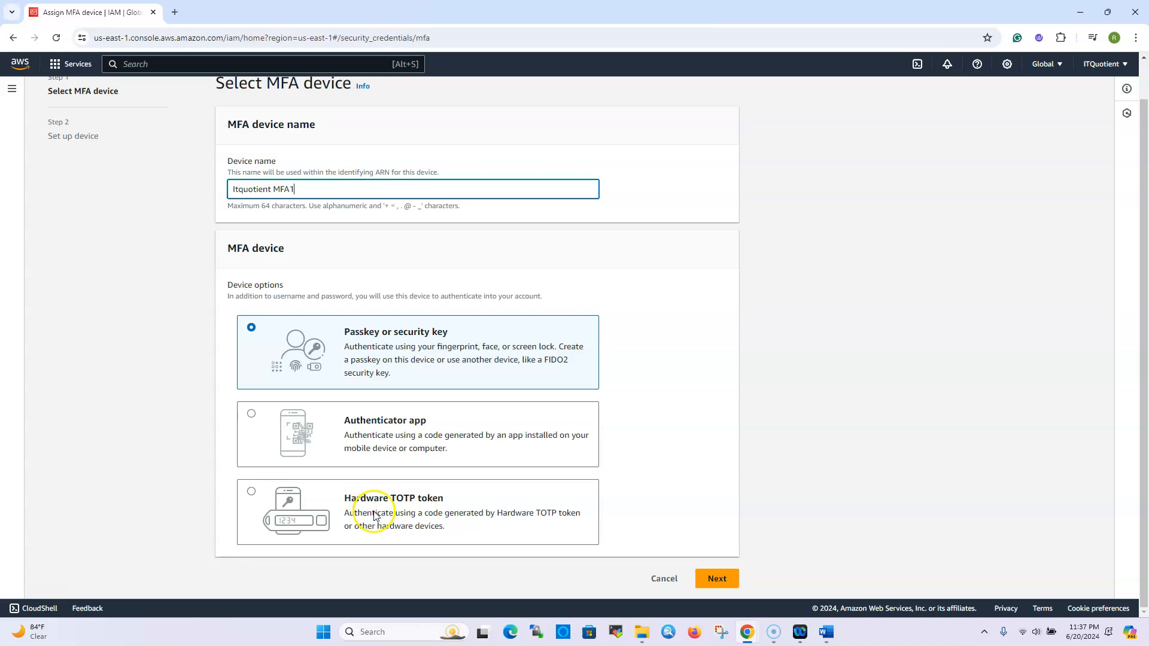
click(293, 526)
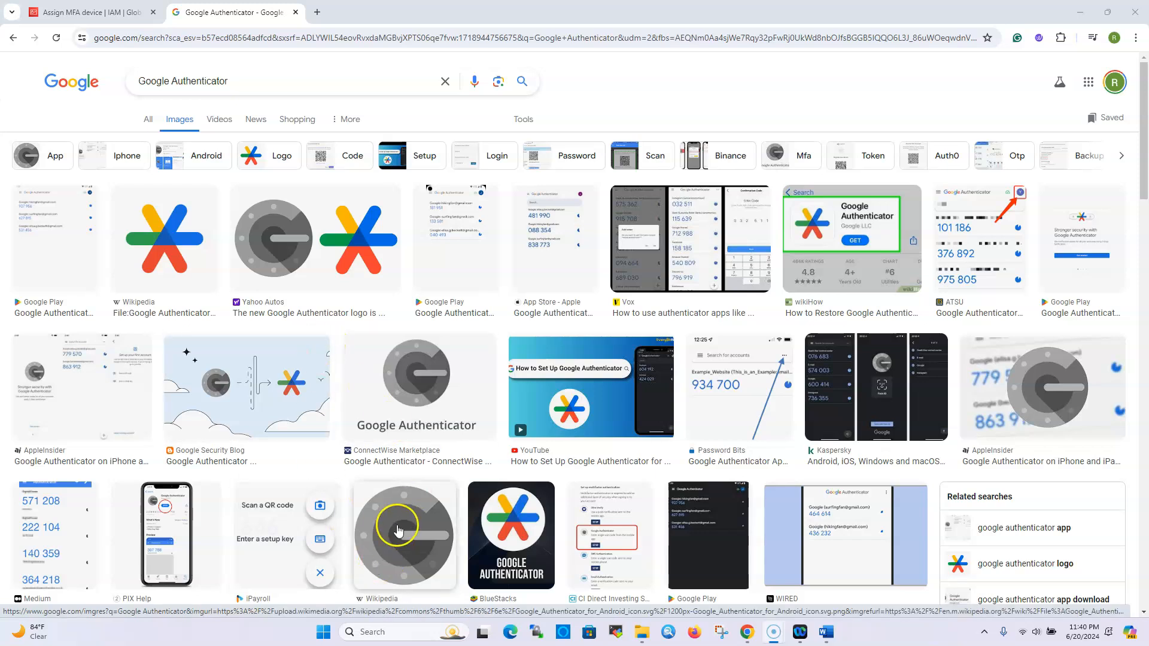
Return to the Assign MFA device tab after viewing Google Authenticator images
click(83, 13)
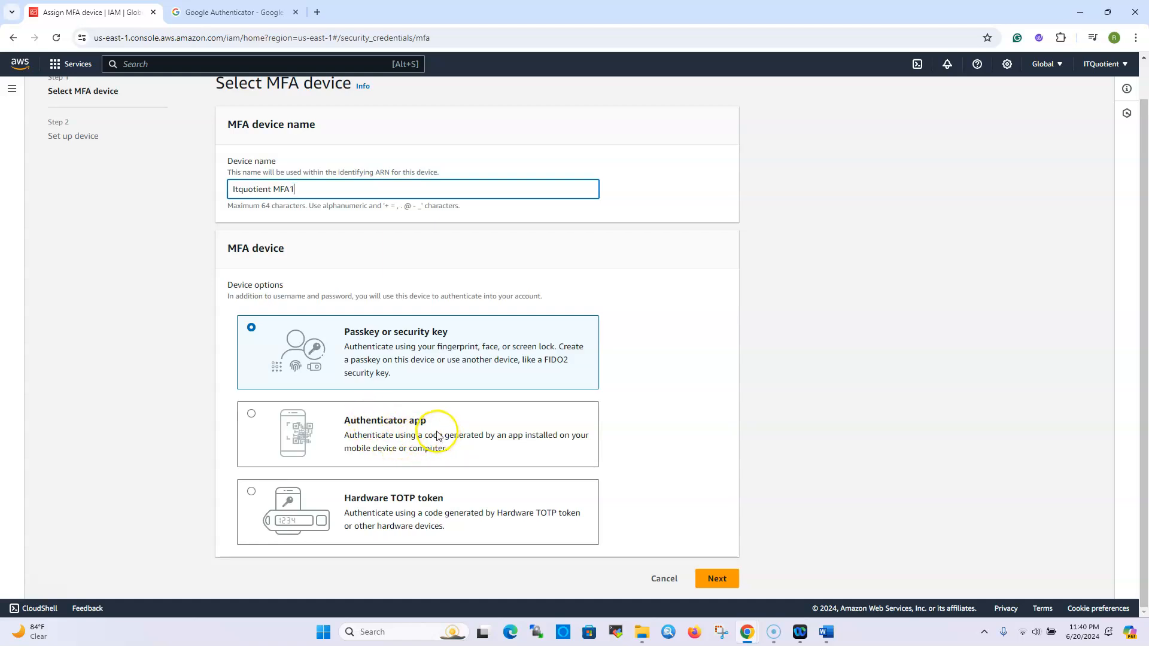
Choose Authenticator app, drop the space so the device name reads ItquotientMFA1, and continue
click(251, 414)
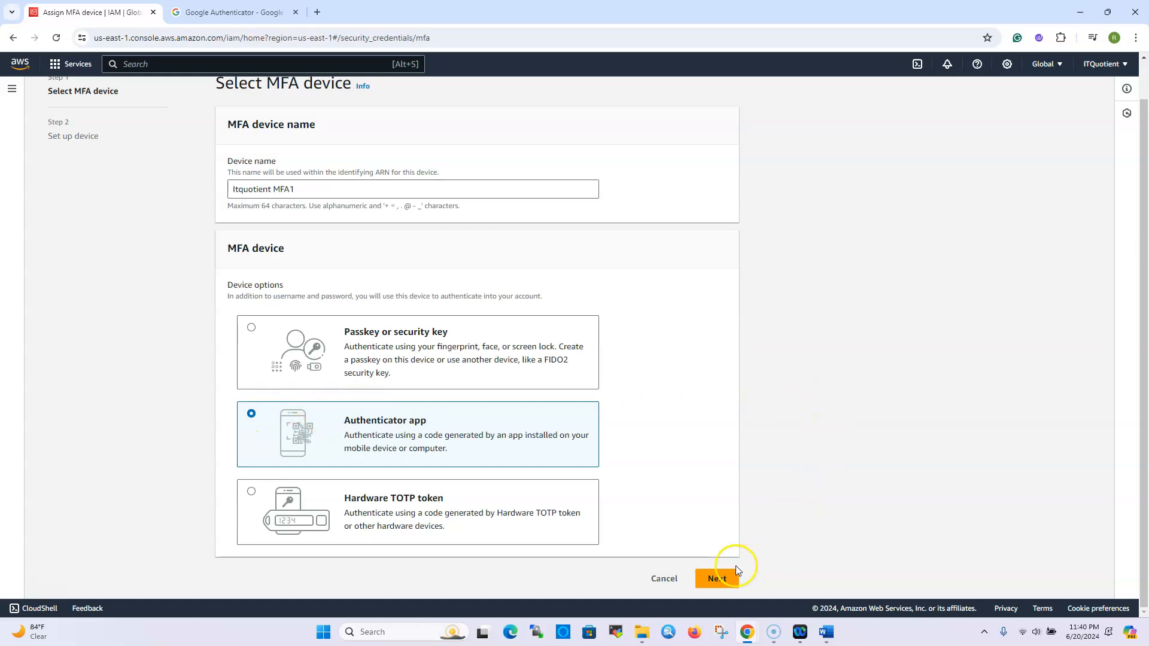
click(718, 579)
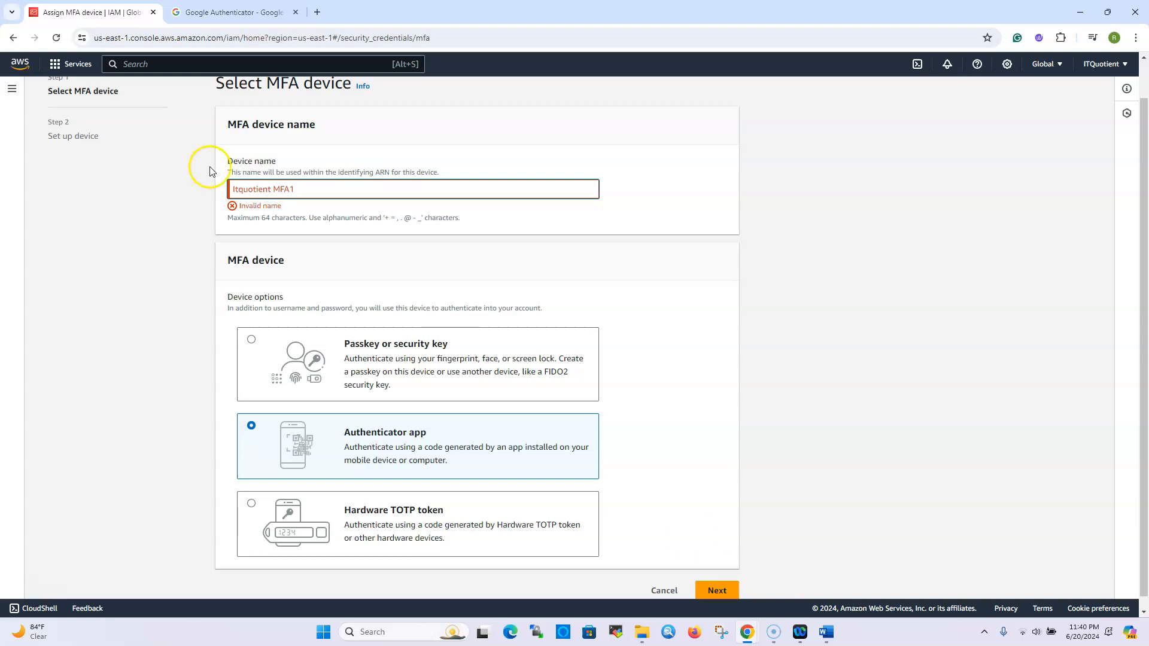
click(273, 190)
key(BackSpace)
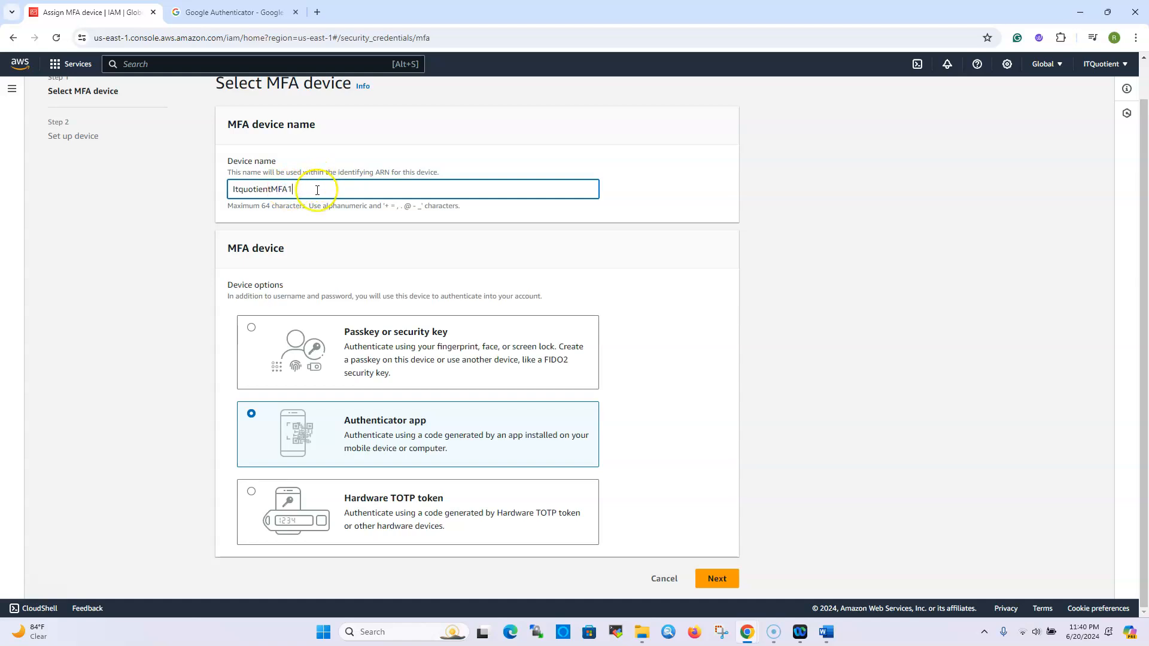
click(717, 579)
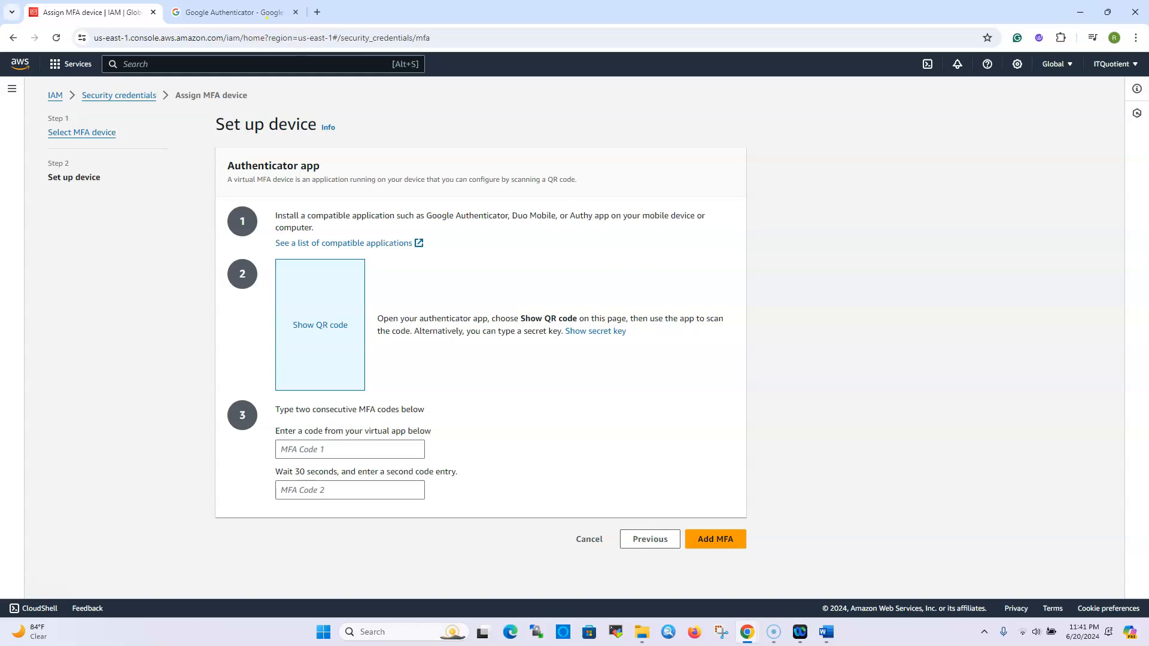
Reveal the setup QR code for the authenticator app to scan, then select MFA Code 1
click(317, 331)
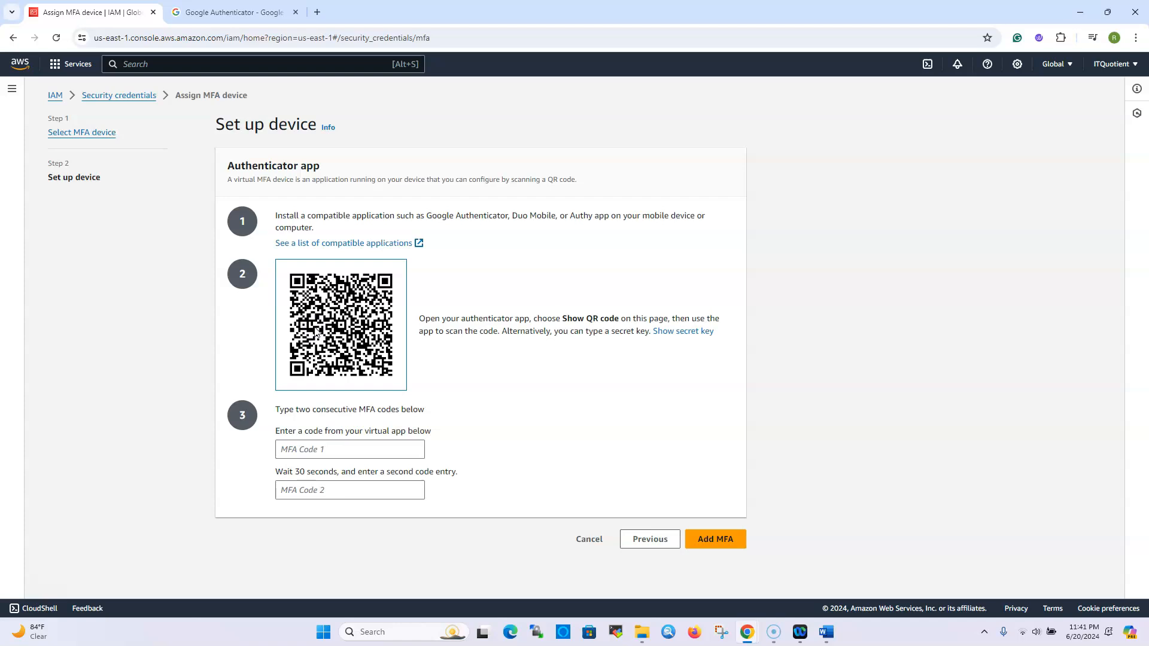
click(317, 332)
click(337, 339)
click(333, 452)
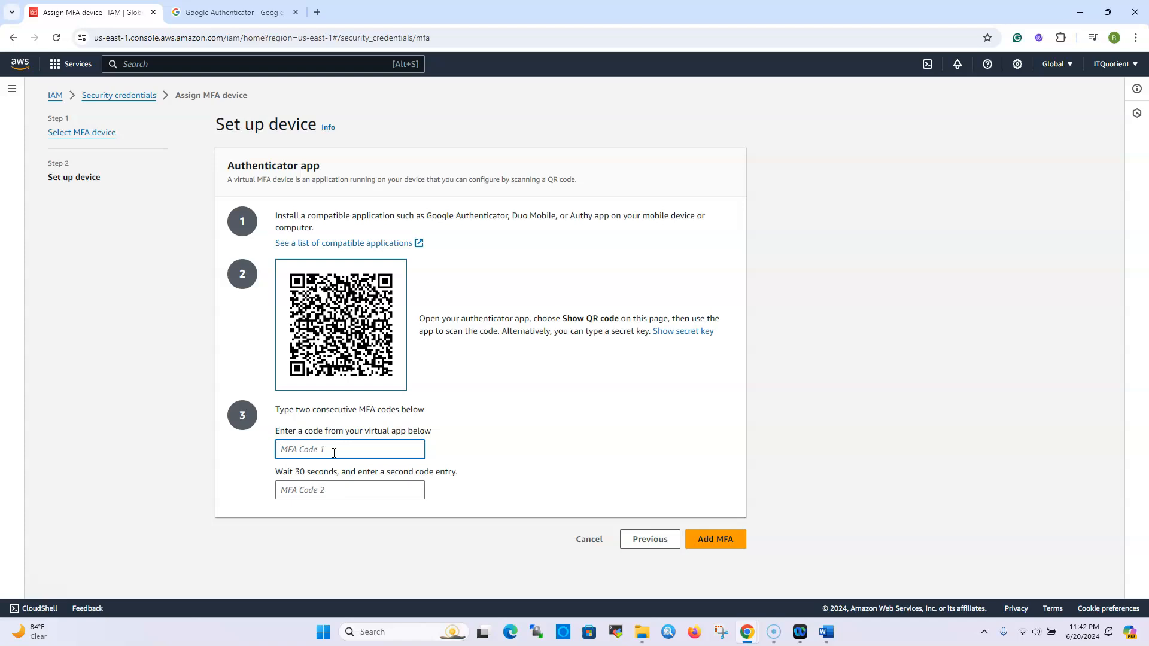
Enter two authenticator codes in MFA Code 1 and 2 and submit them with Add MFA
click(319, 488)
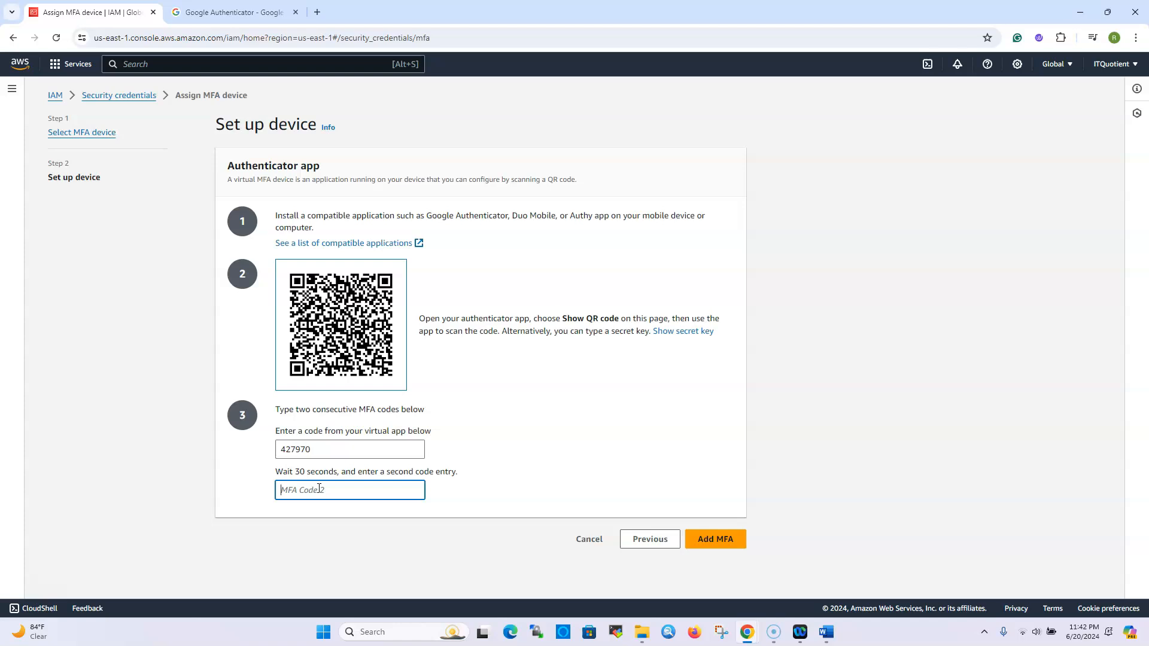
click(319, 489)
click(566, 474)
click(393, 509)
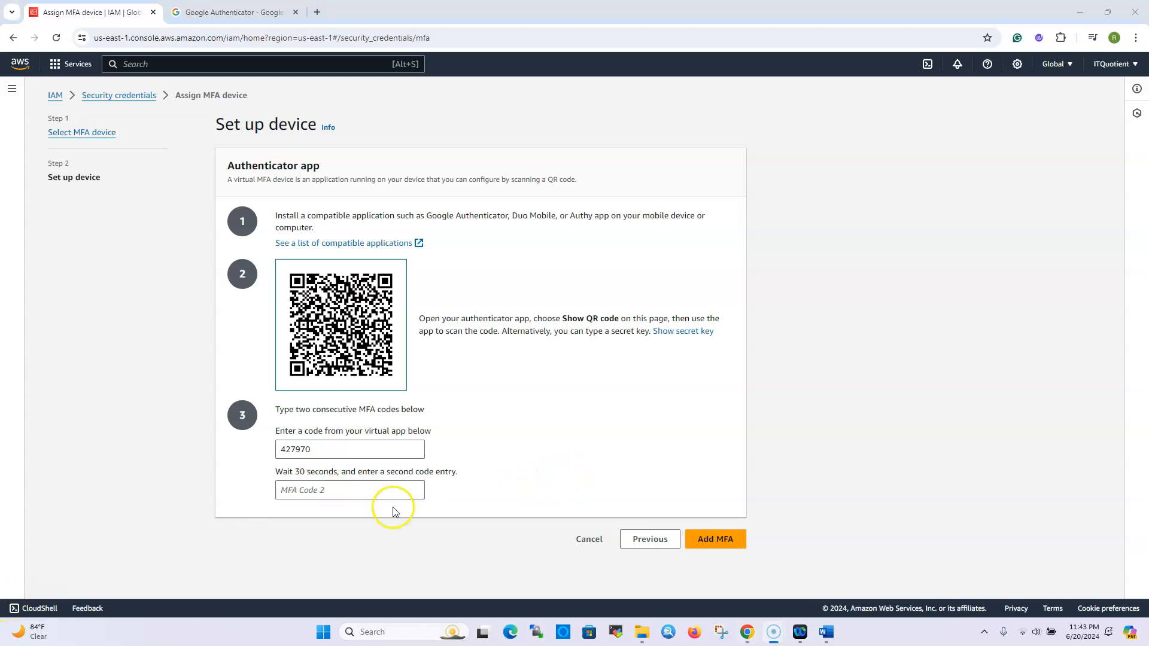
click(352, 490)
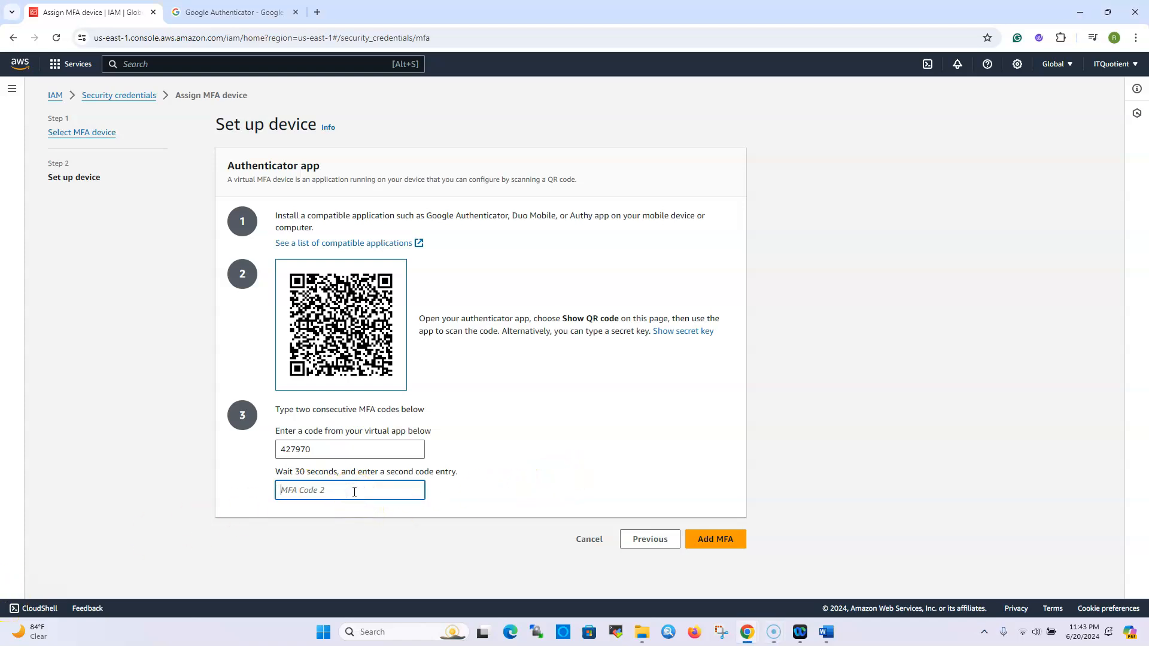
click(706, 542)
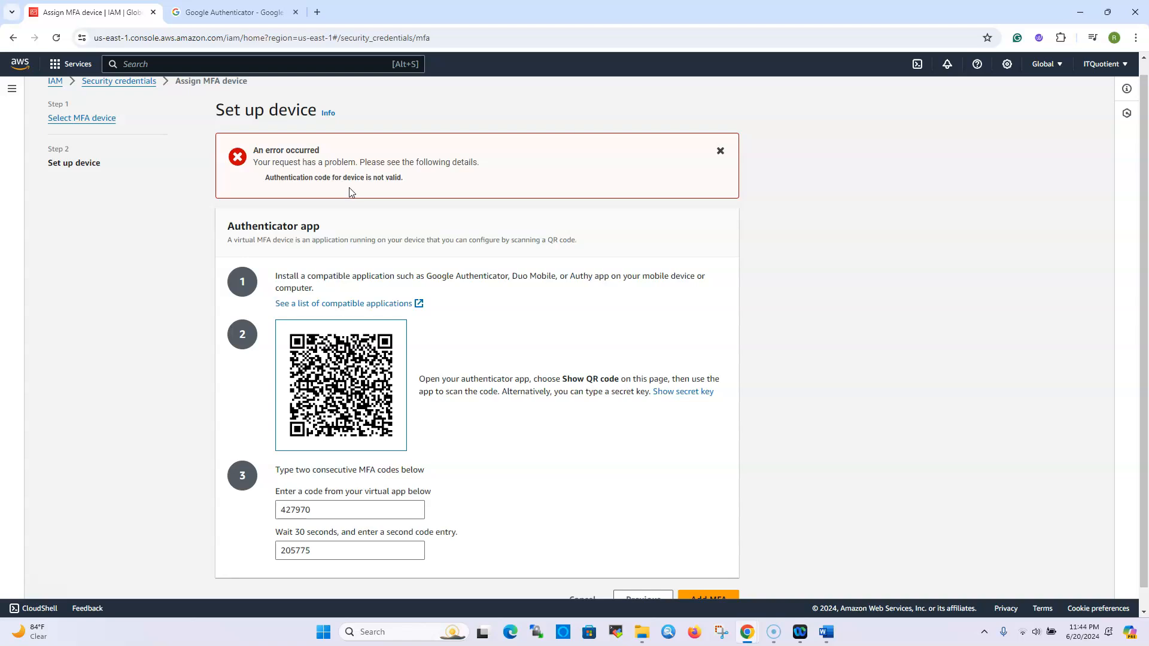
Overwrite both code fields with new consecutive authenticator codes and resubmit to assign the device
scroll(478, 204, down, 1)
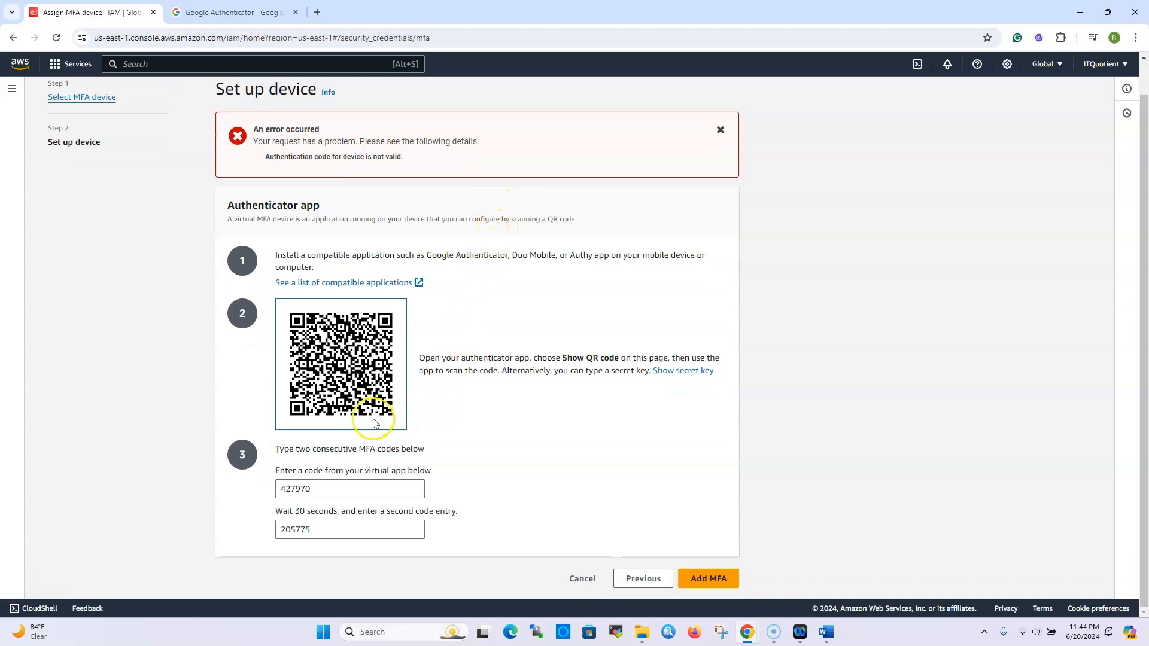
drag(314, 489, 262, 492)
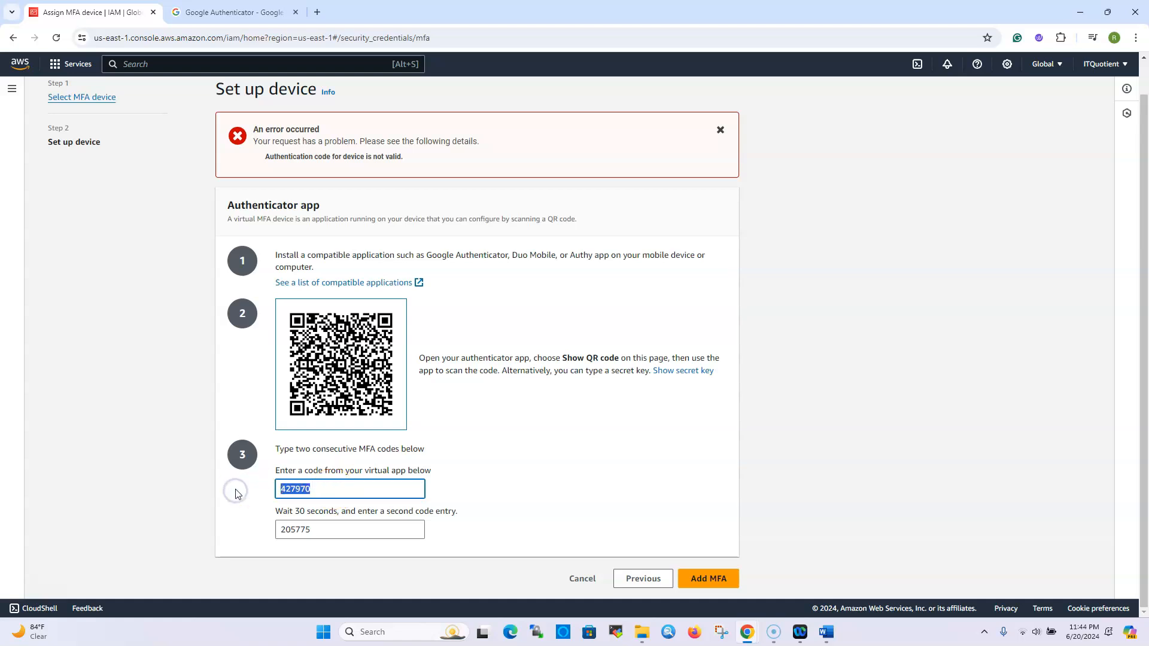
click(269, 482)
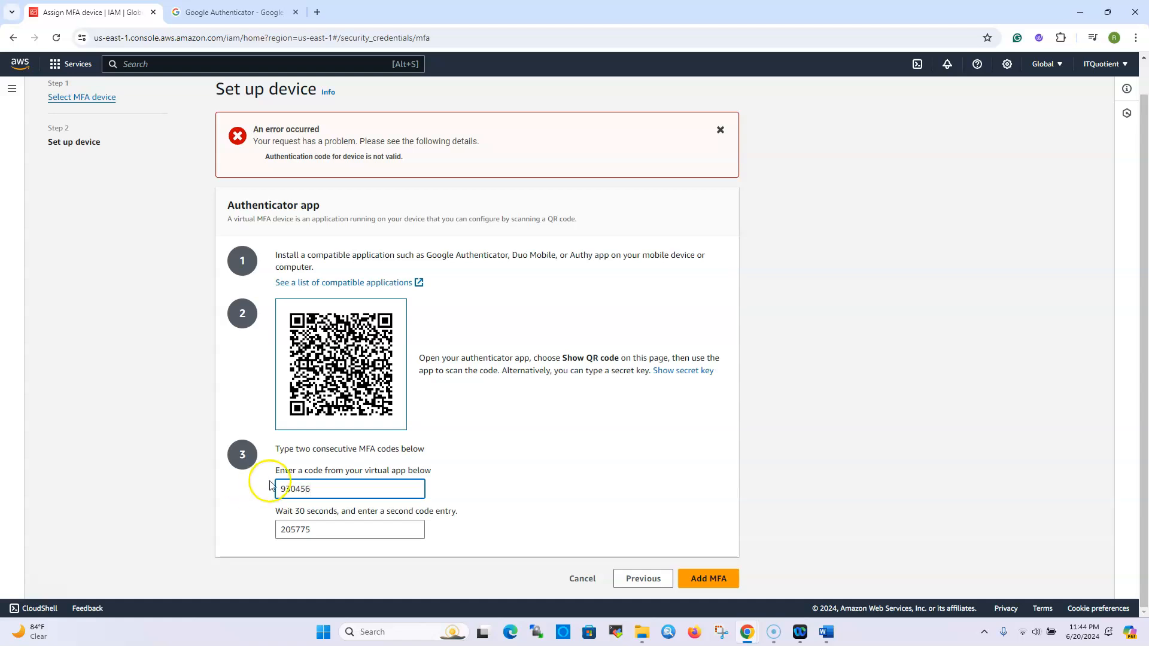
drag(330, 530, 235, 531)
key(BackSpace)
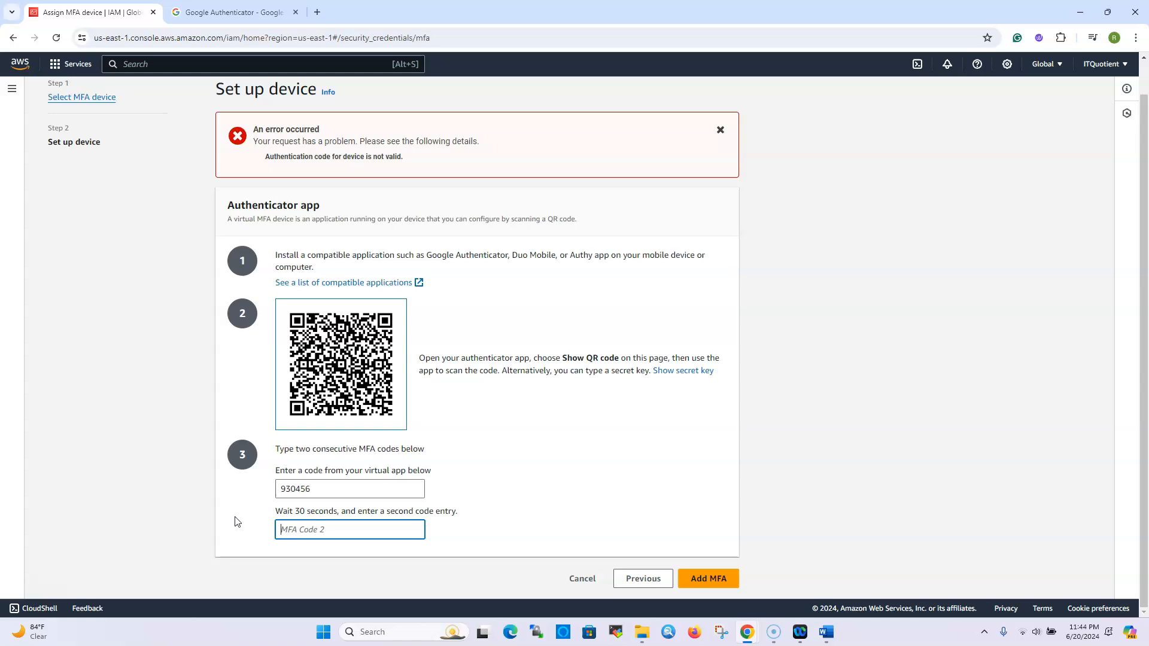
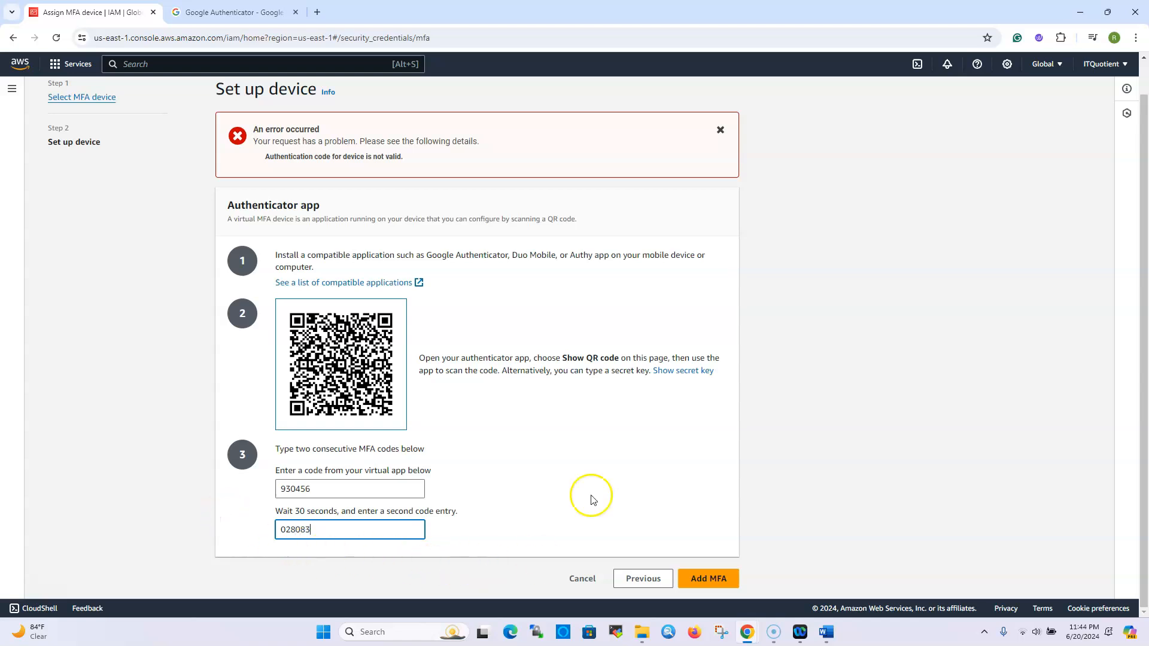
click(713, 576)
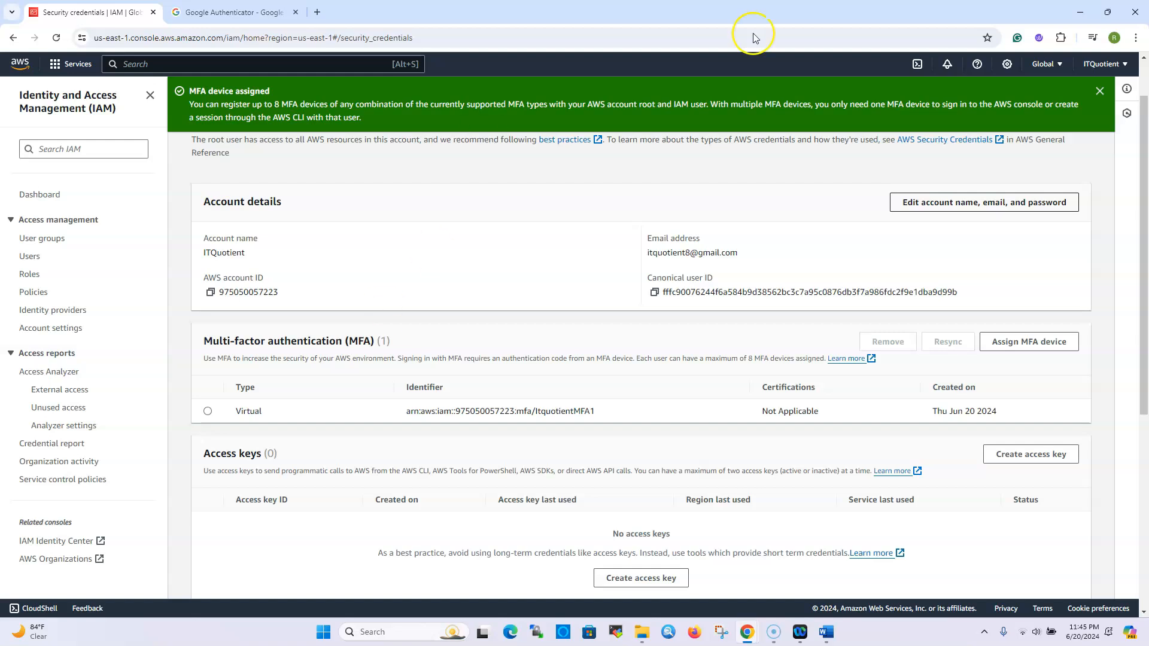
Dismiss the MFA-assigned banner and sign out from the account menu
click(1100, 91)
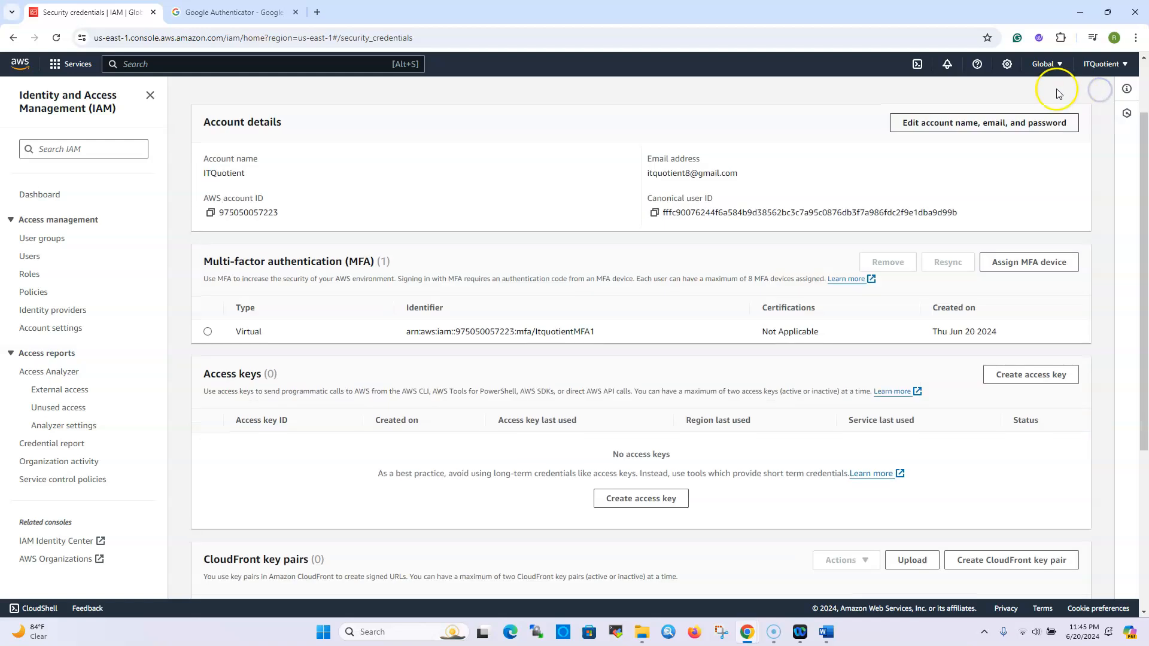
click(1126, 66)
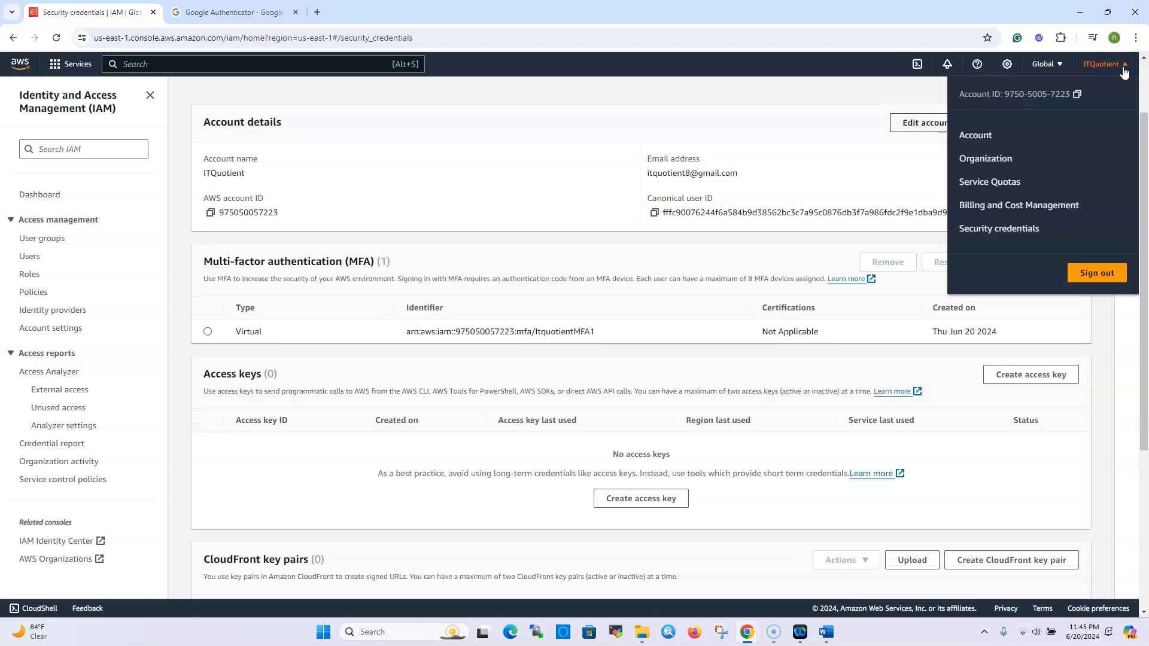
click(1090, 279)
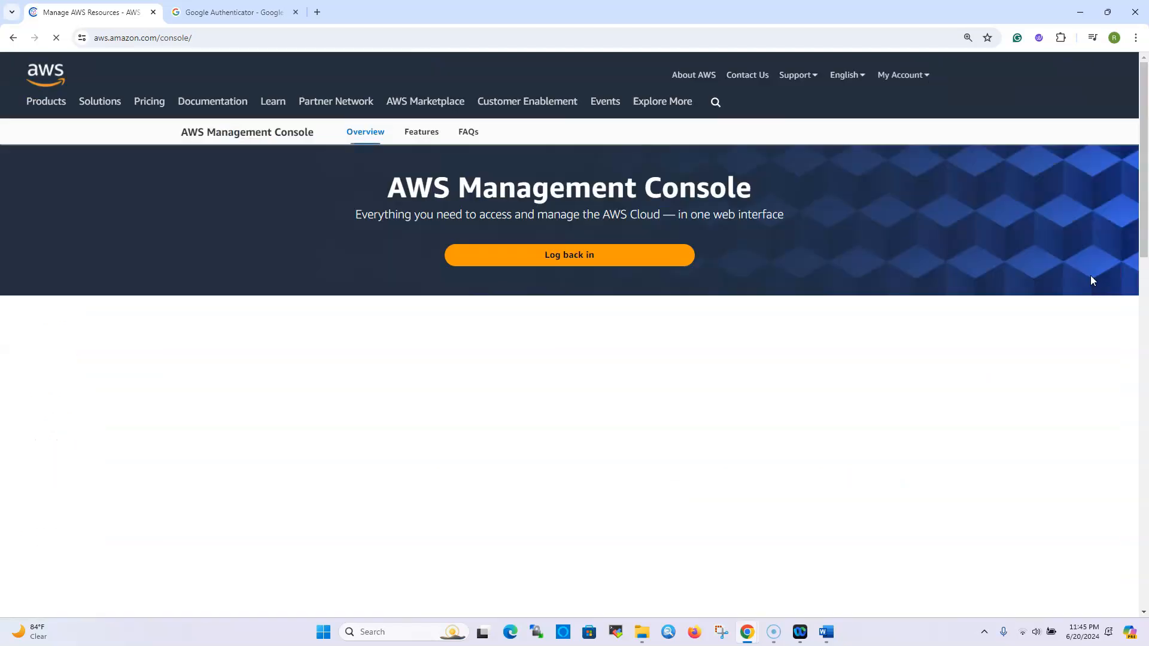
Log back in as Root user with the autofilled account email and the account password
click(1024, 83)
click(589, 256)
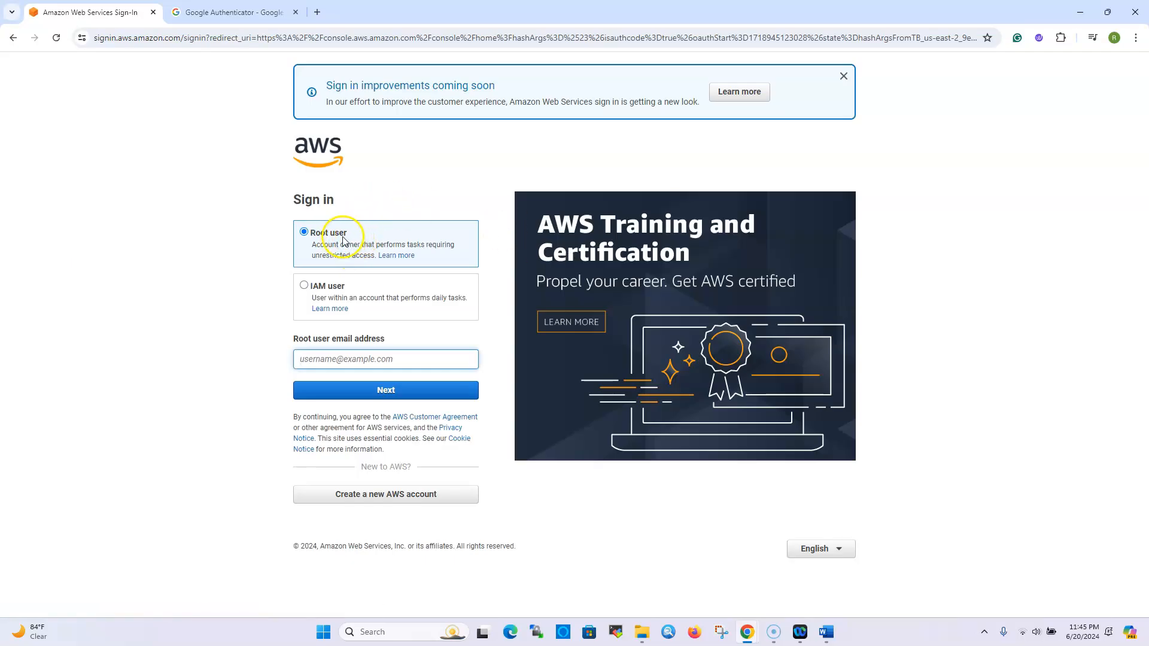
click(357, 359)
click(368, 385)
click(371, 386)
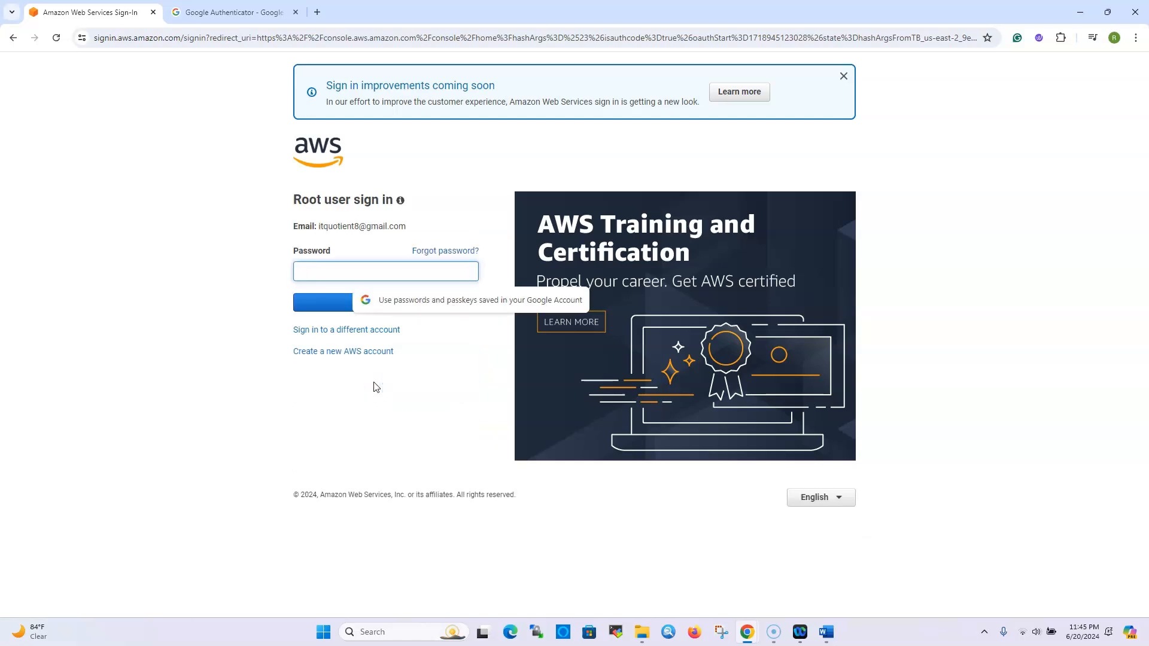
text(•••)
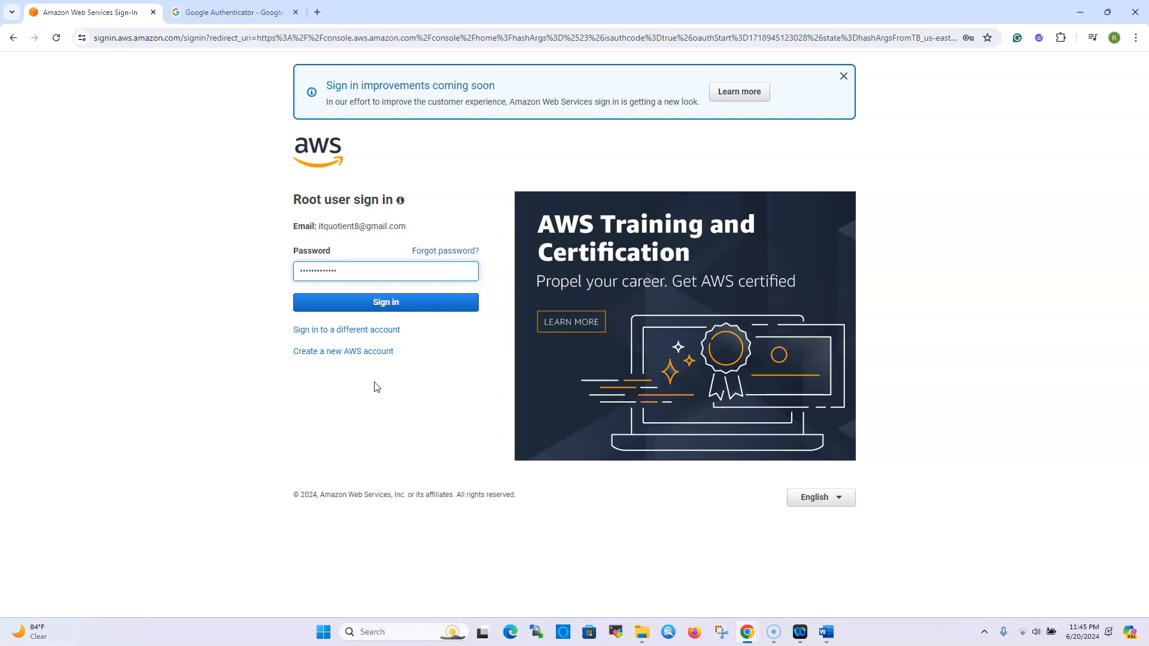
click(386, 303)
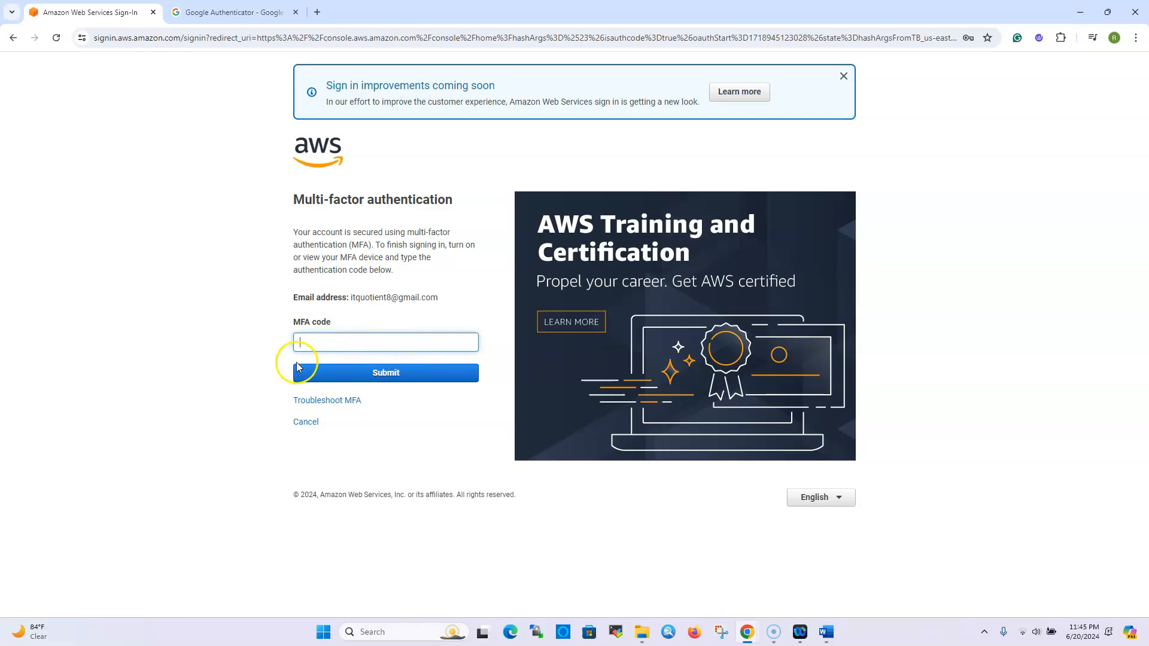
Enter the current Google Authenticator code and submit it to reach Console Home
click(341, 346)
click(367, 374)
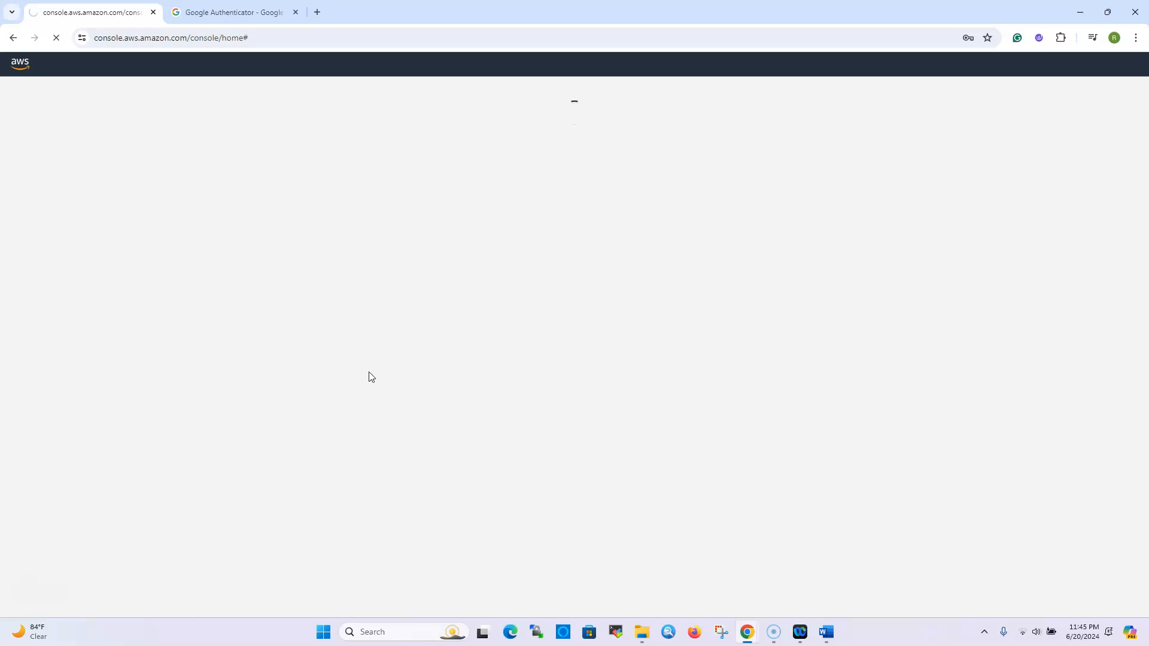
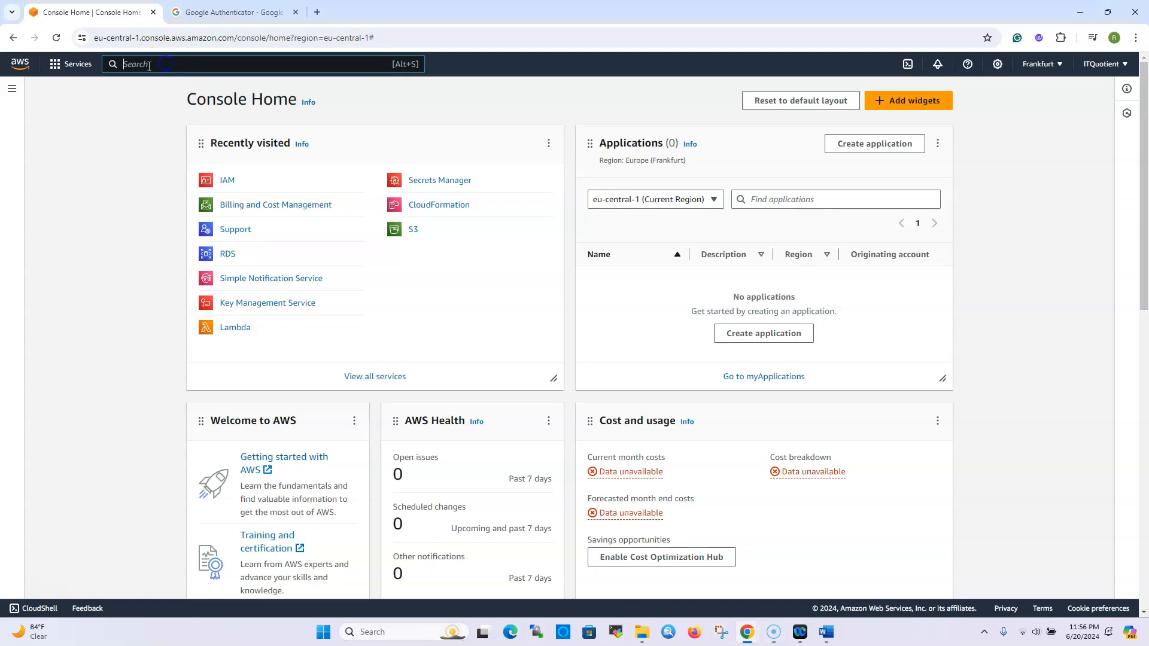
Search the services for IAM and open the alphabetical All services list
text(IAM)
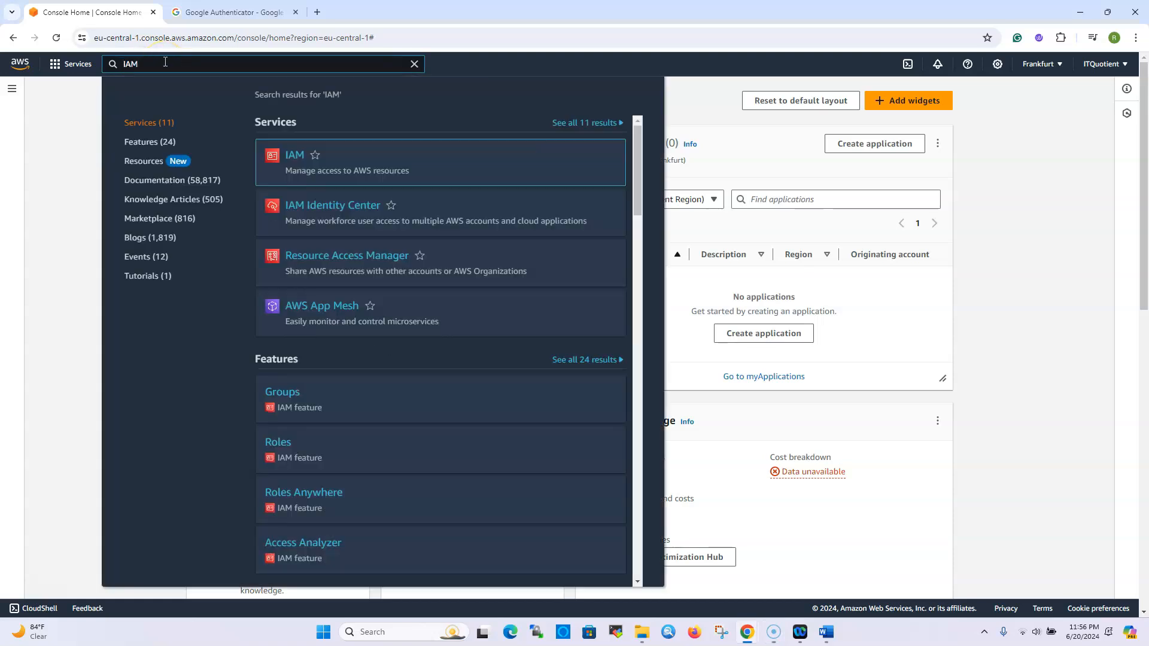
mouse_move(326, 178)
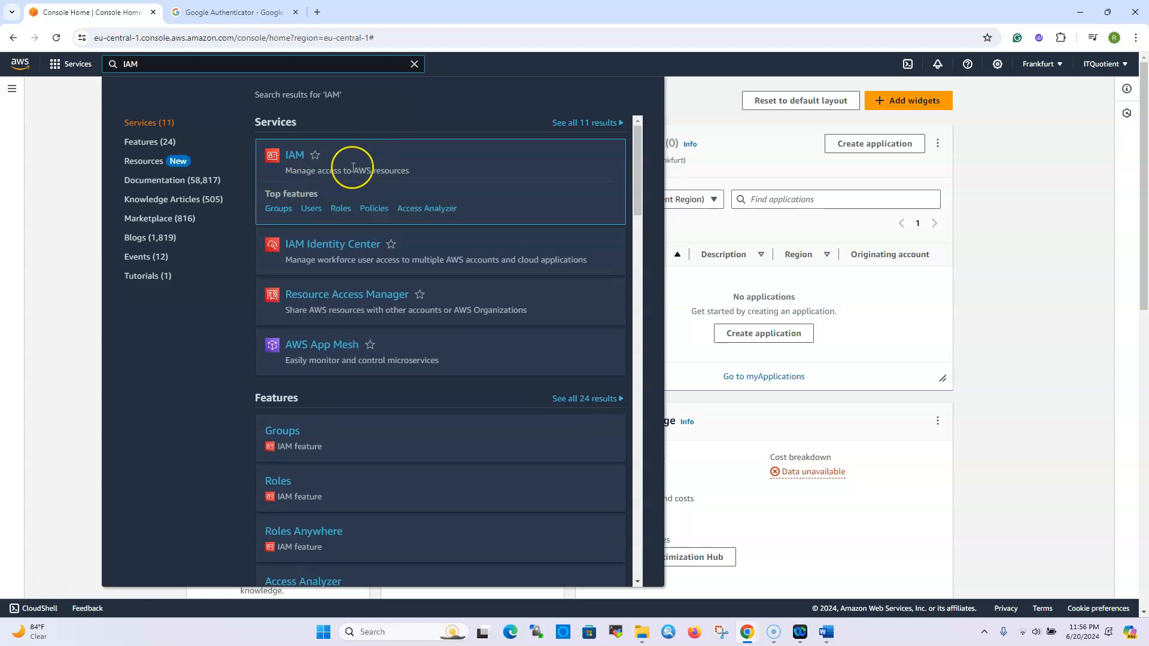
click(56, 67)
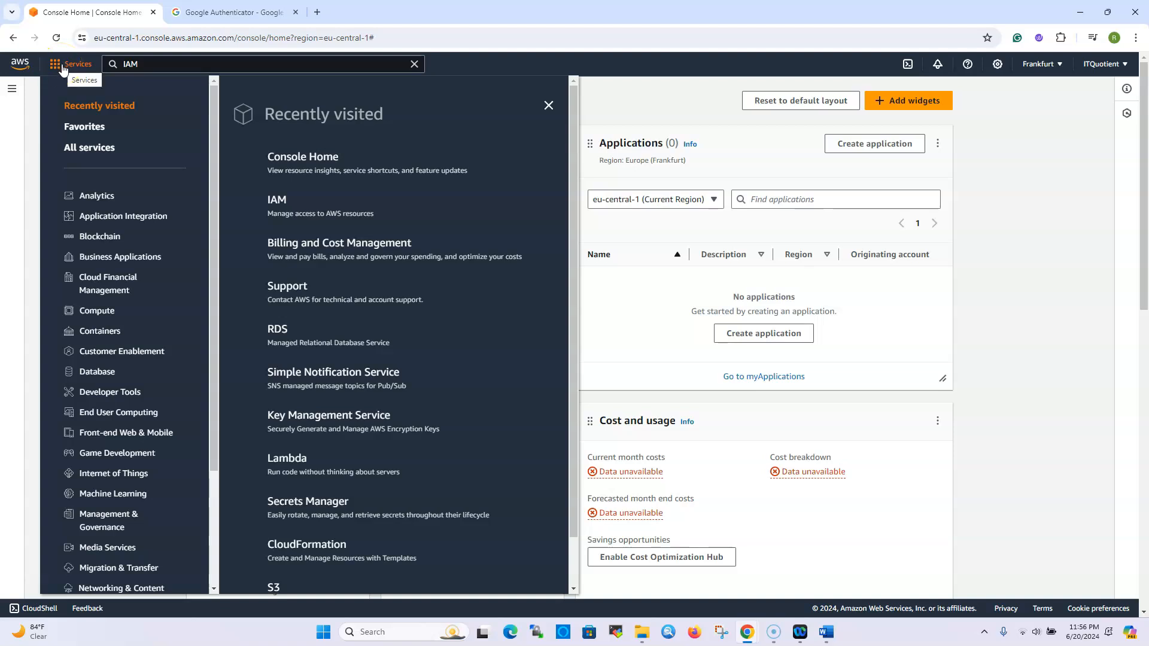
click(101, 157)
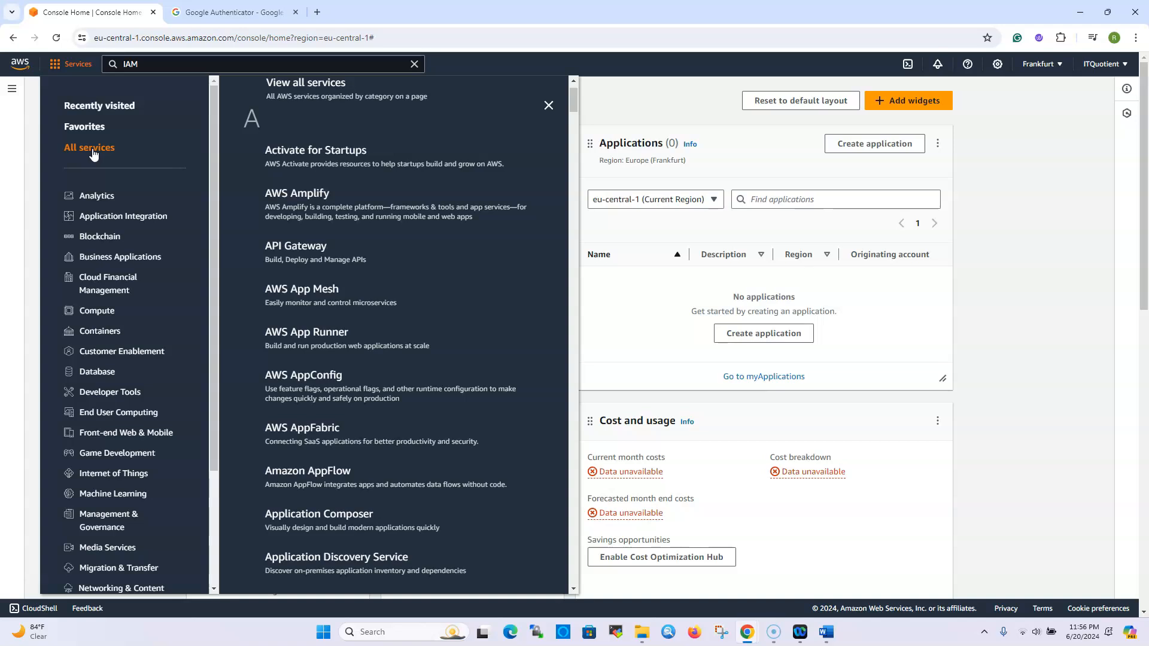
Scroll the All services list down to the IAM and IAM Identity Center entries
scroll(410, 184, down, 3)
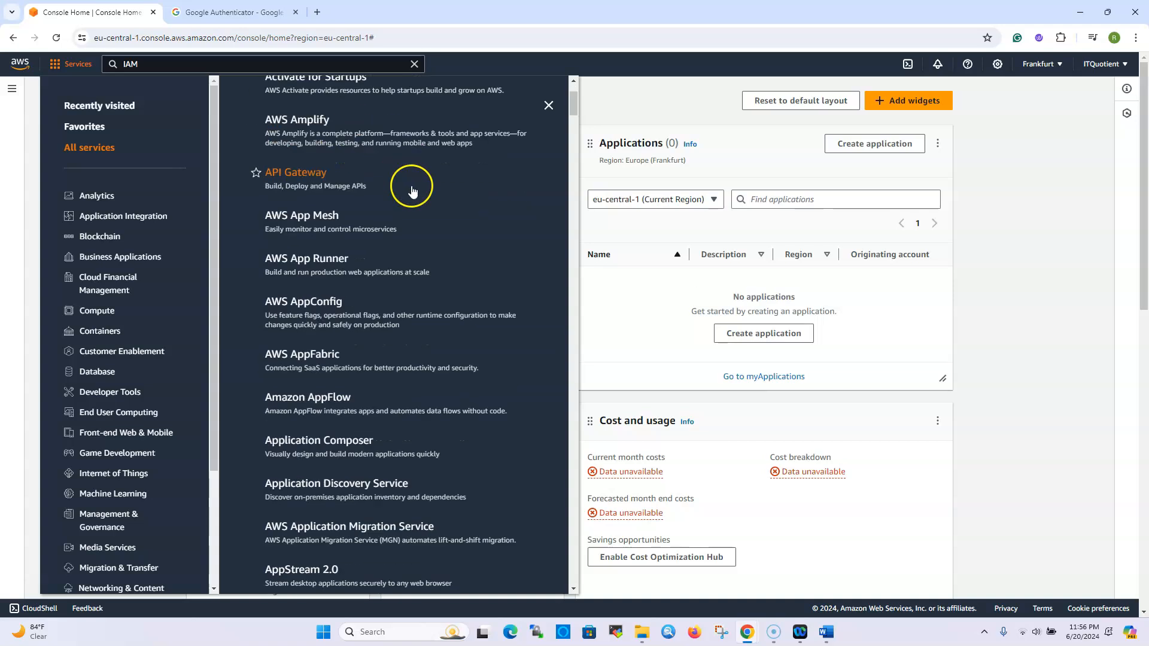
scroll(414, 192, down, 4)
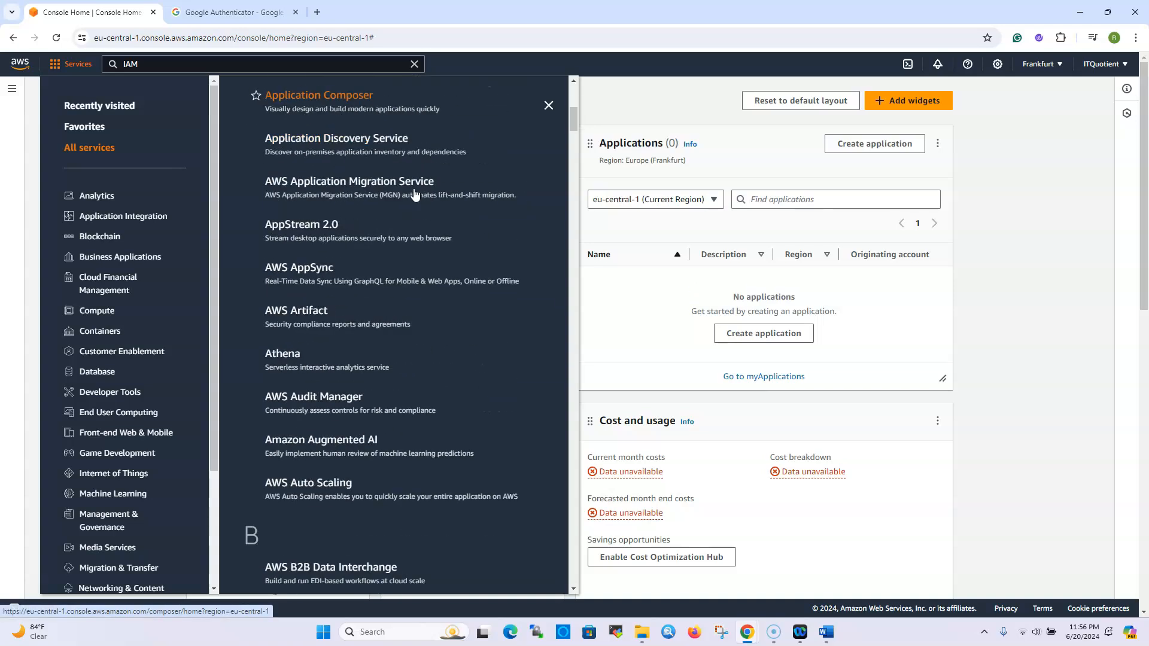
scroll(398, 233, down, 8)
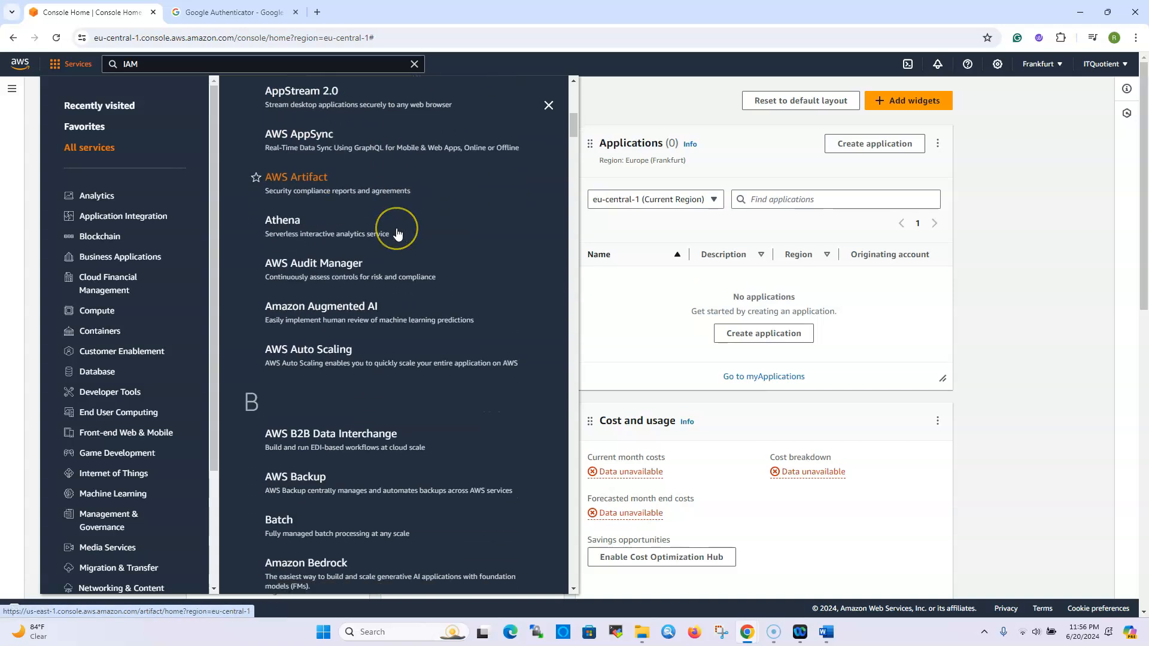
scroll(401, 237, down, 16)
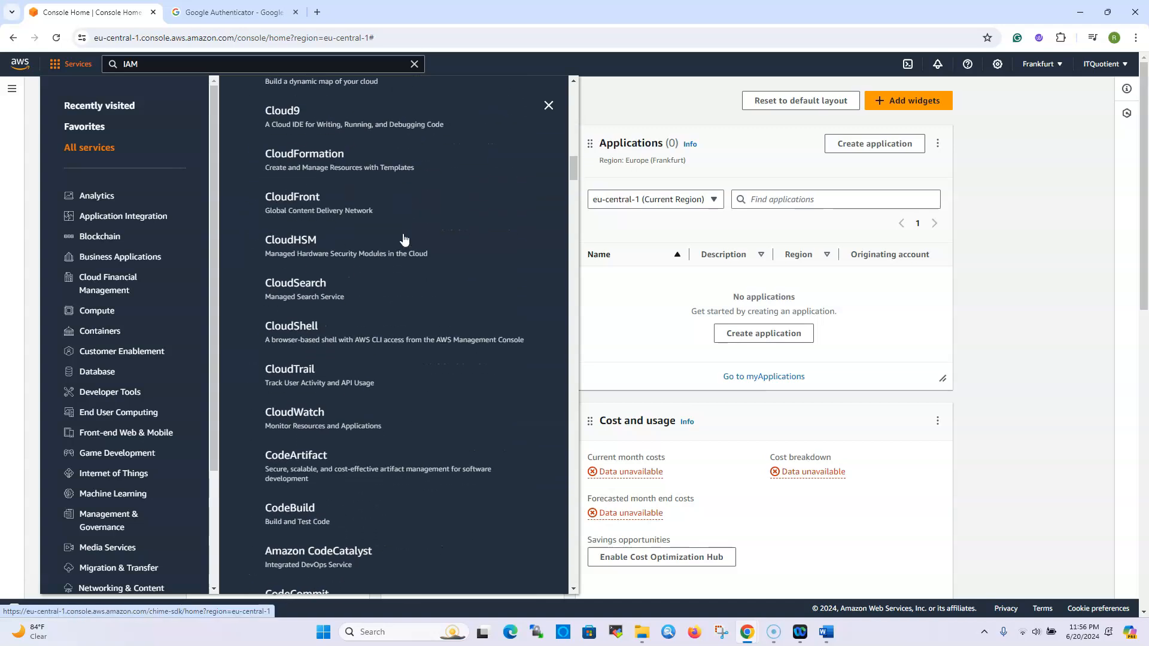
scroll(404, 239, down, 13)
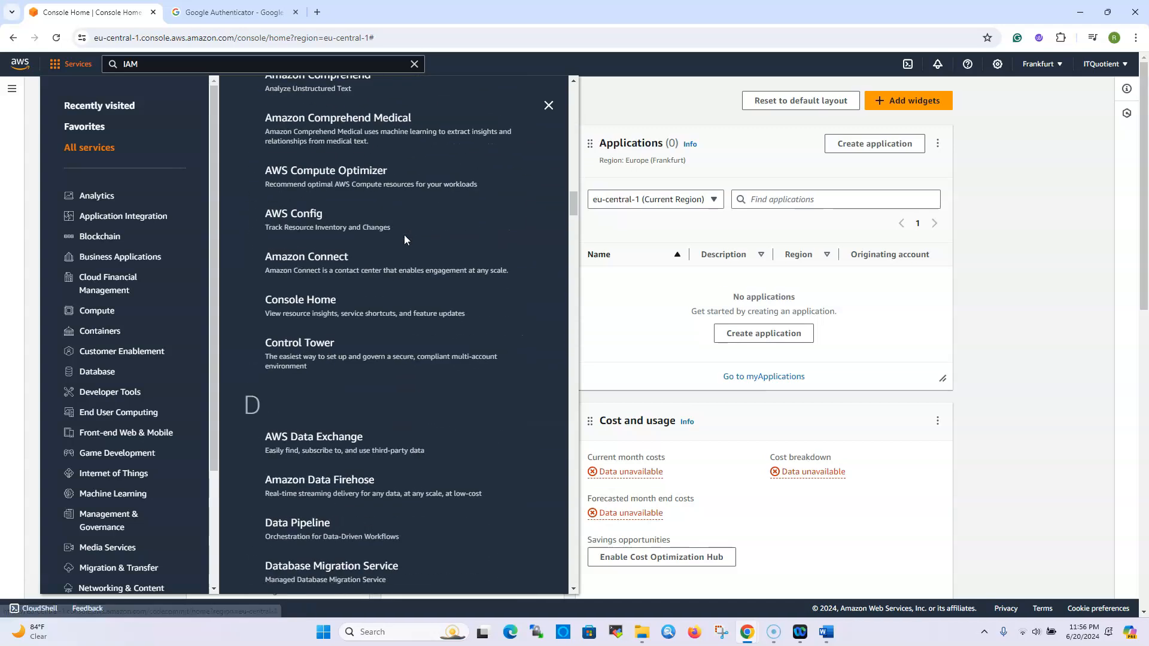
scroll(406, 241, down, 18)
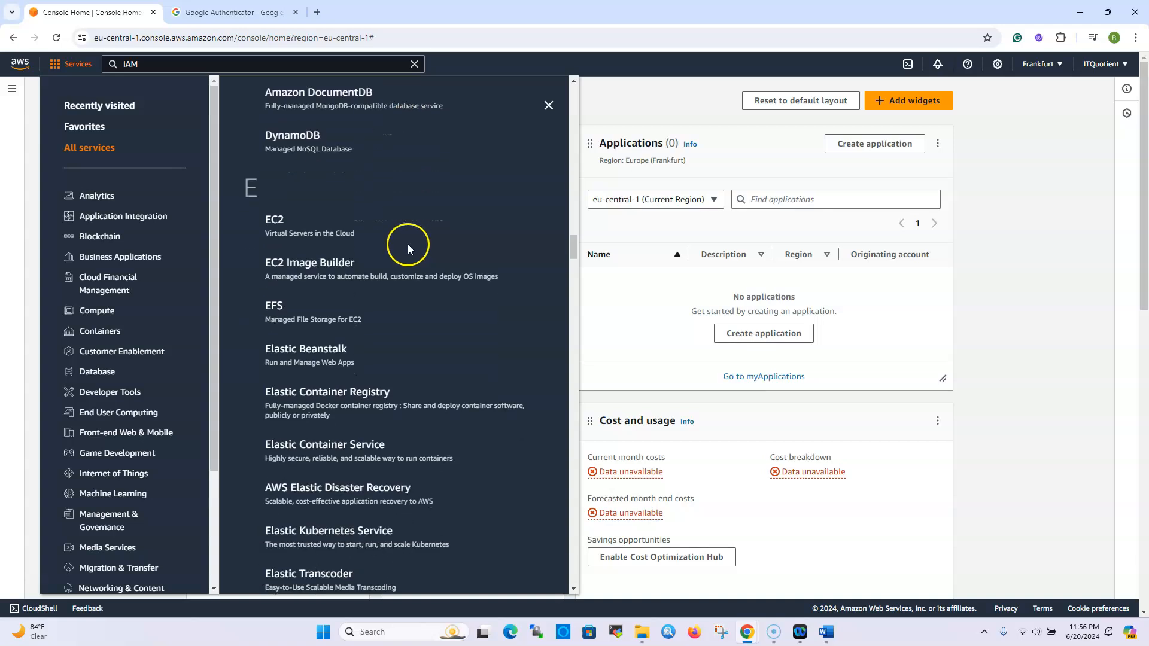
scroll(409, 246, down, 20)
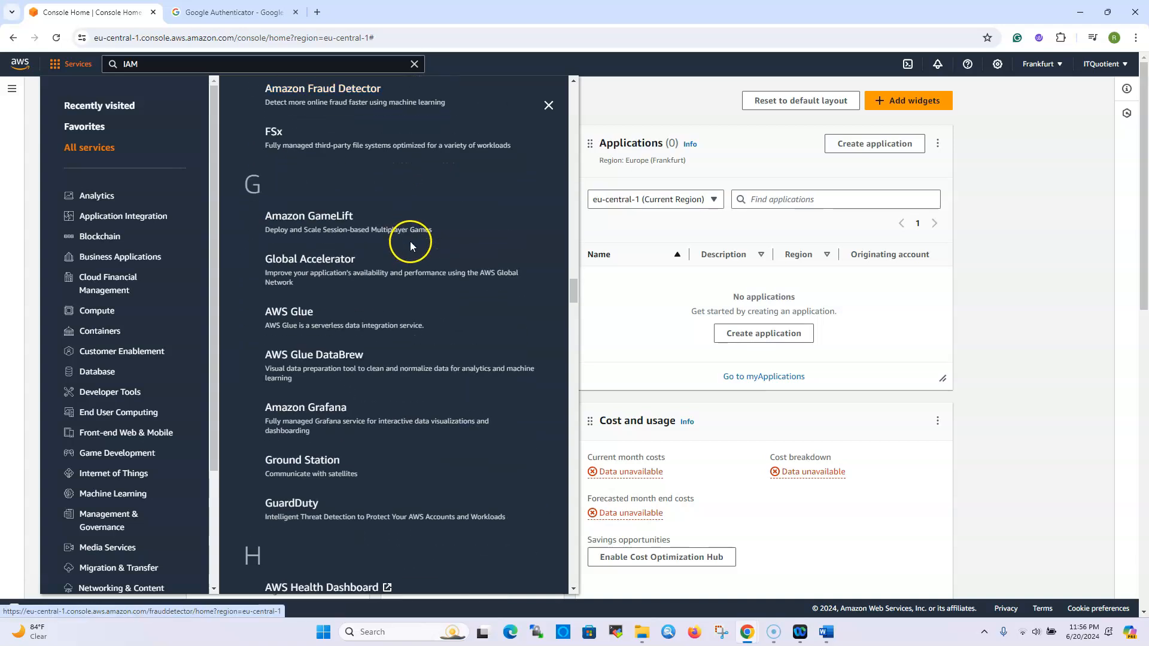
scroll(409, 245, down, 20)
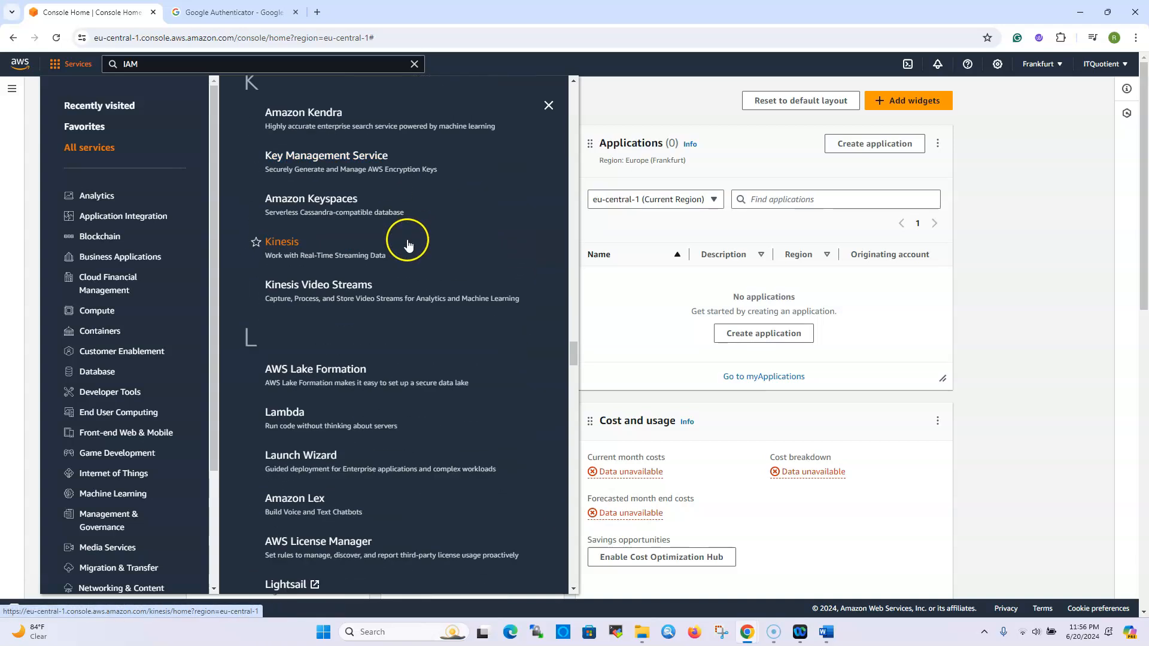
scroll(407, 241, down, 20)
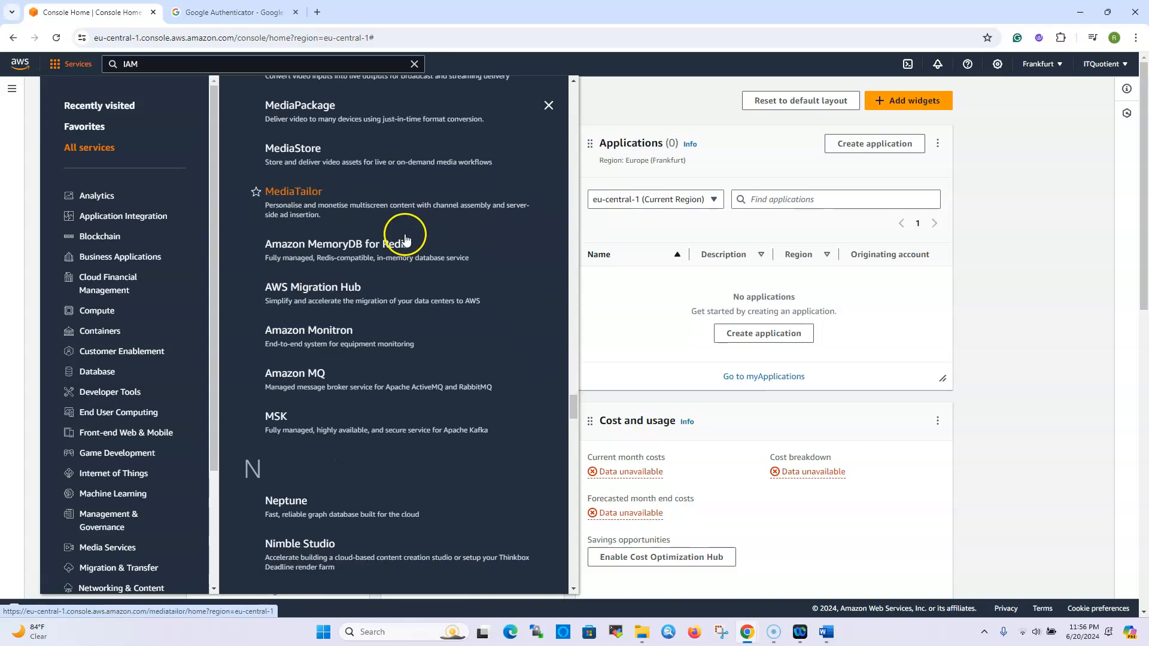
scroll(399, 236, down, 8)
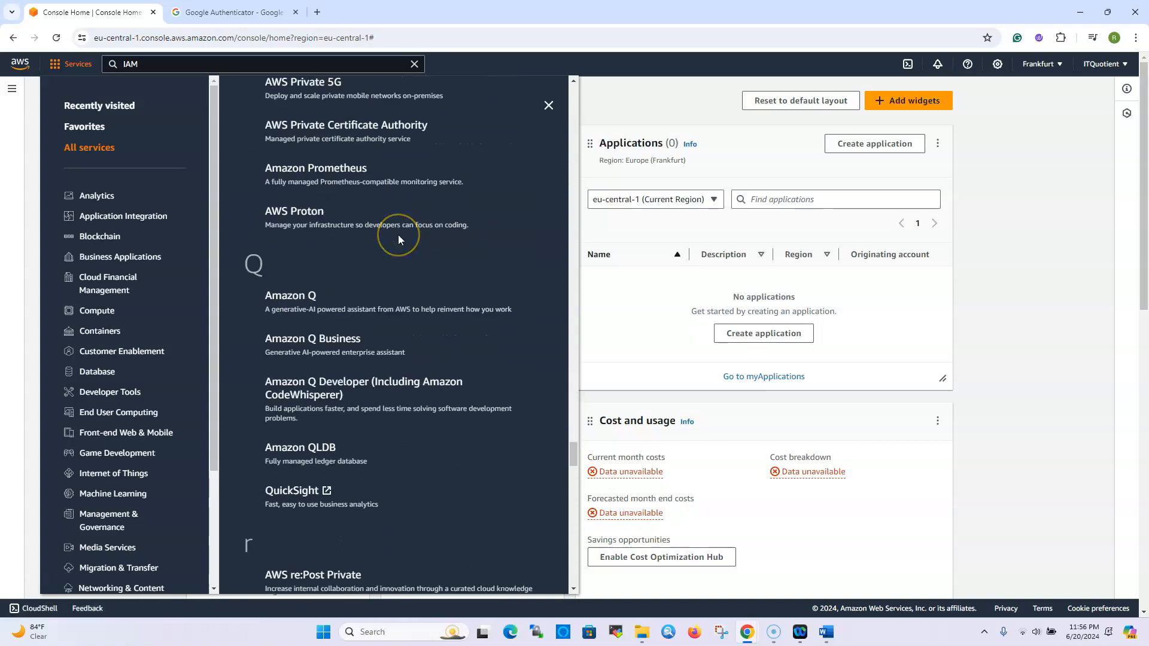
scroll(397, 235, down, 10)
scroll(398, 237, down, 8)
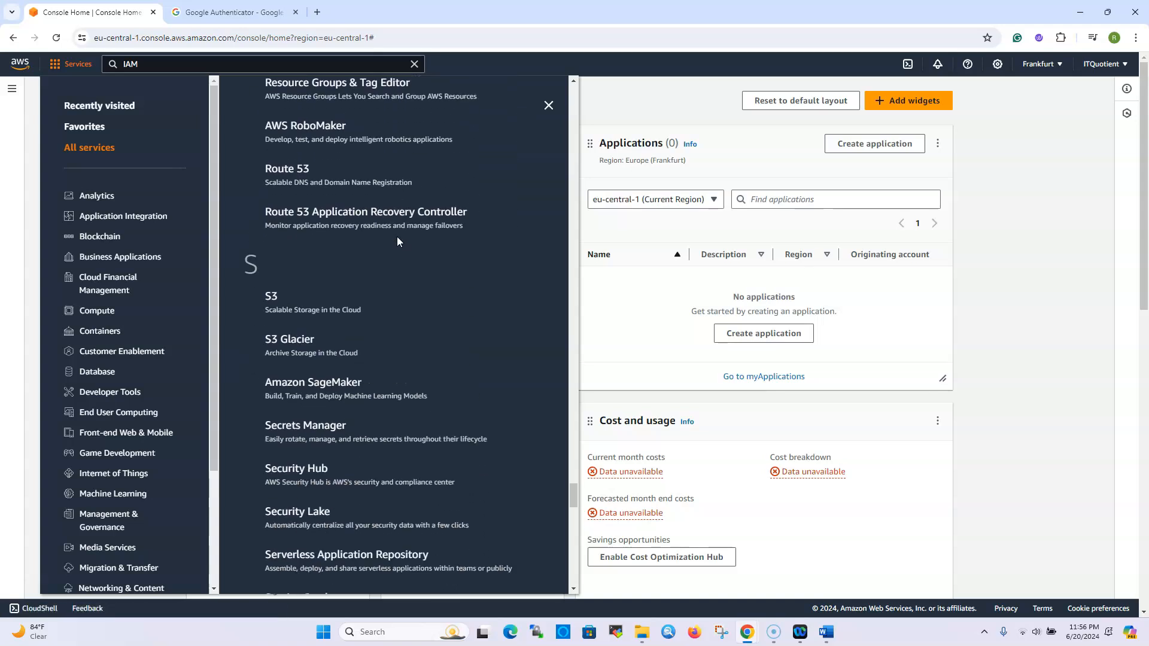
scroll(397, 237, down, 1)
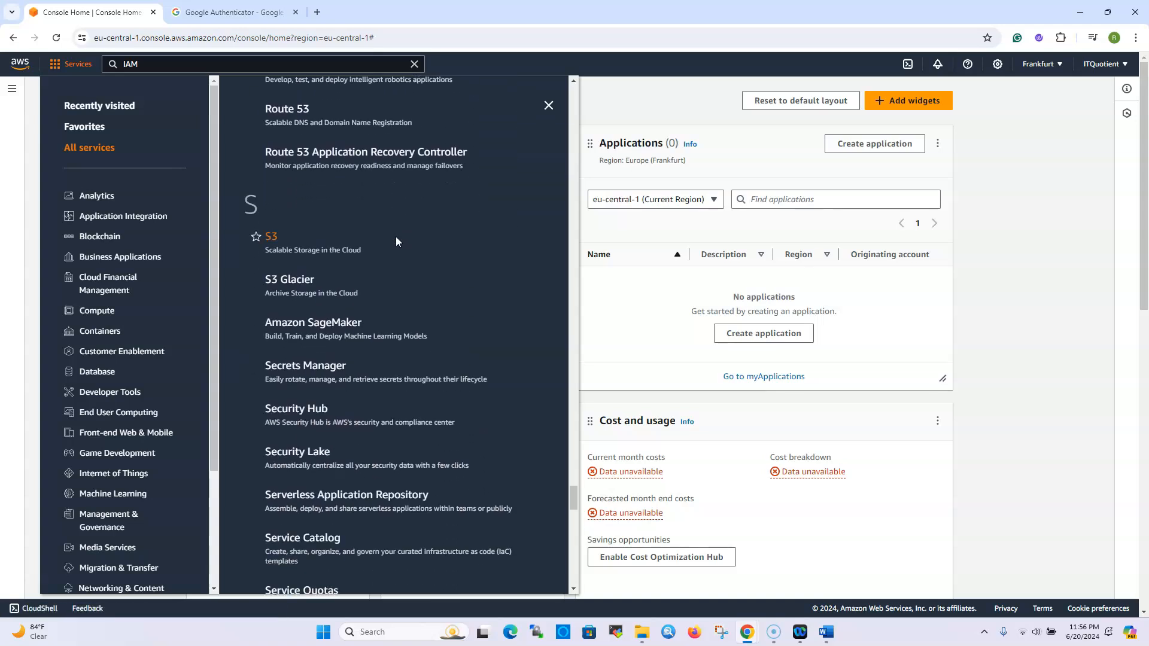
scroll(396, 236, down, 2)
scroll(396, 236, down, 3)
scroll(396, 241, down, 5)
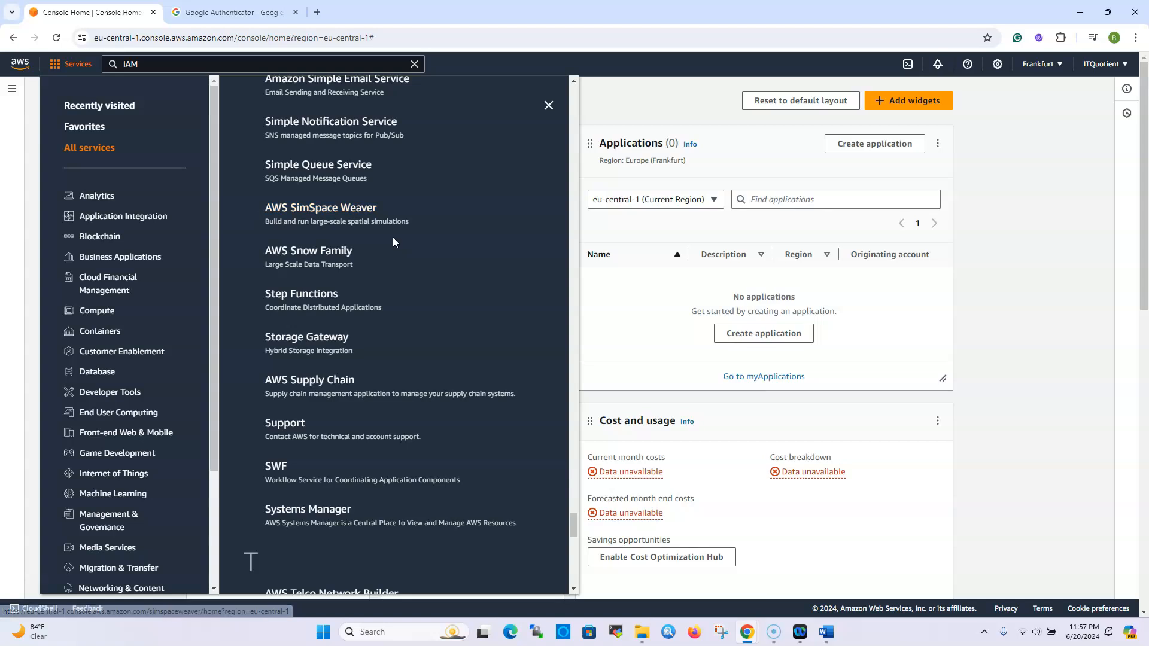
scroll(412, 242, down, 5)
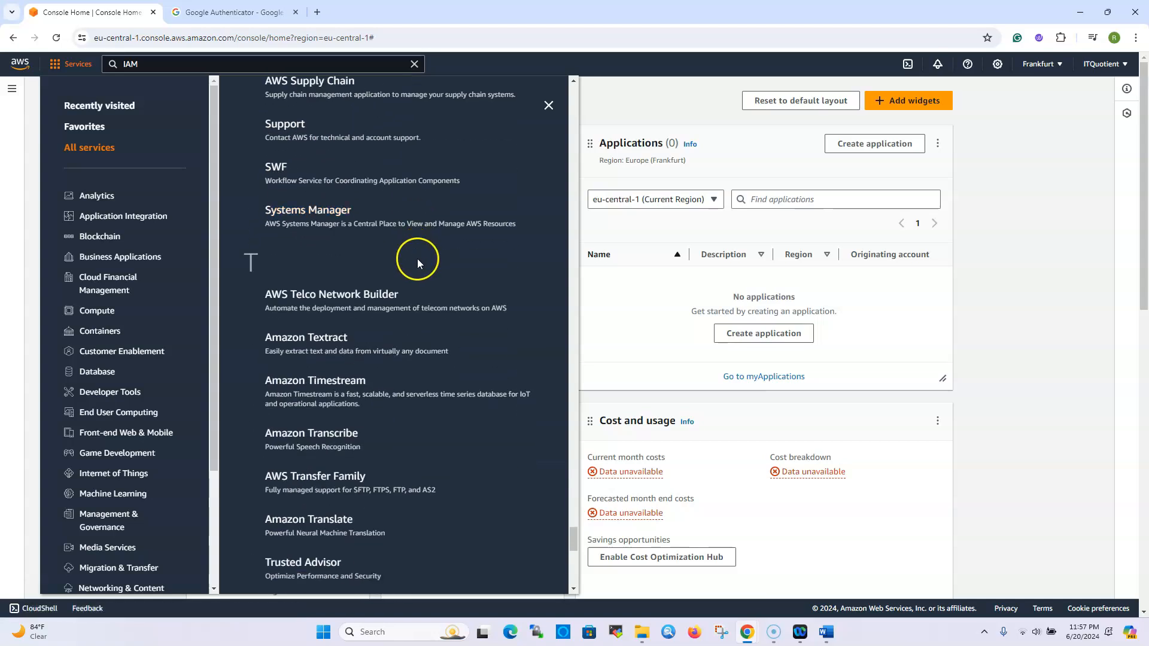
scroll(418, 258, down, 8)
scroll(425, 269, down, 4)
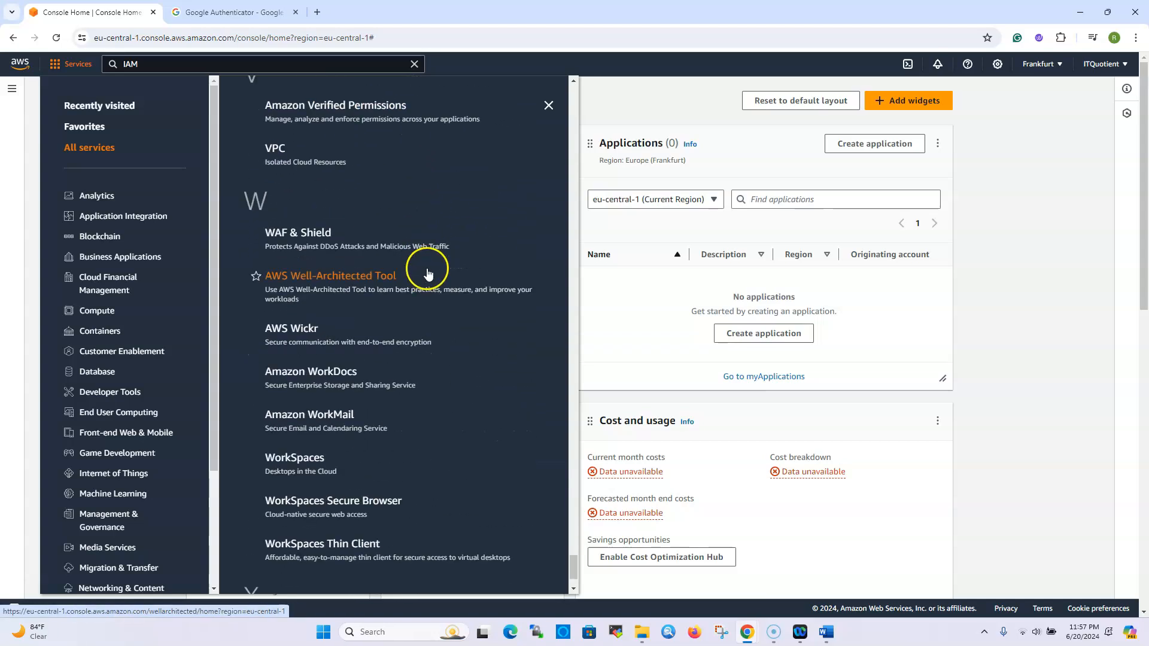
scroll(479, 335, up, 9)
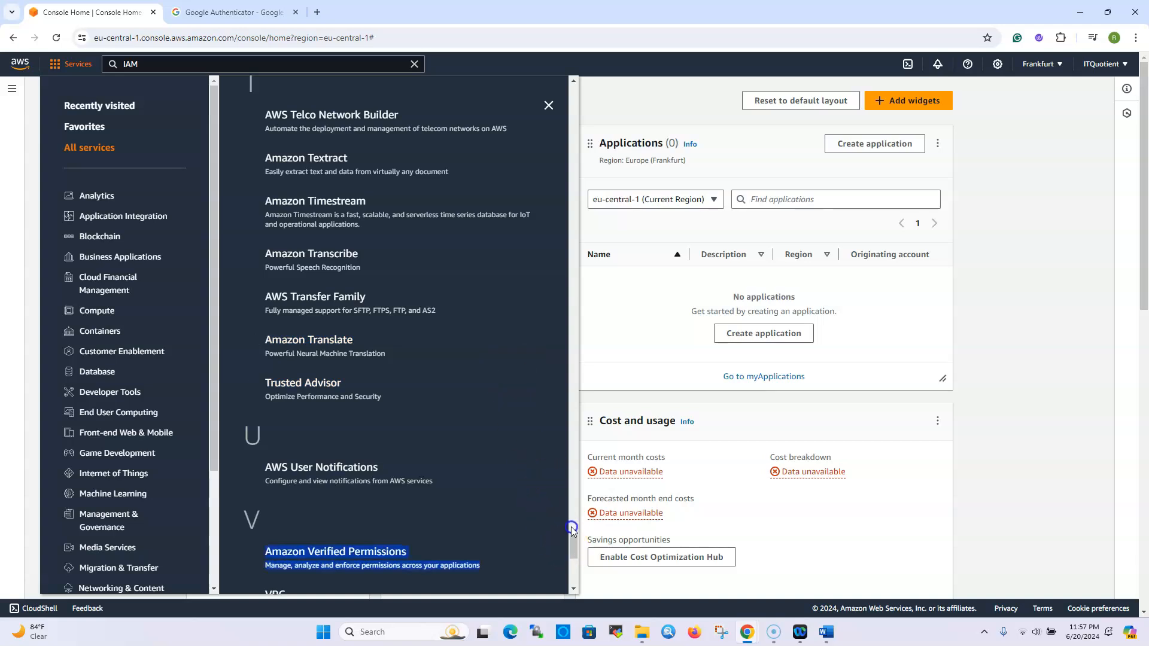
scroll(328, 324, up, 20)
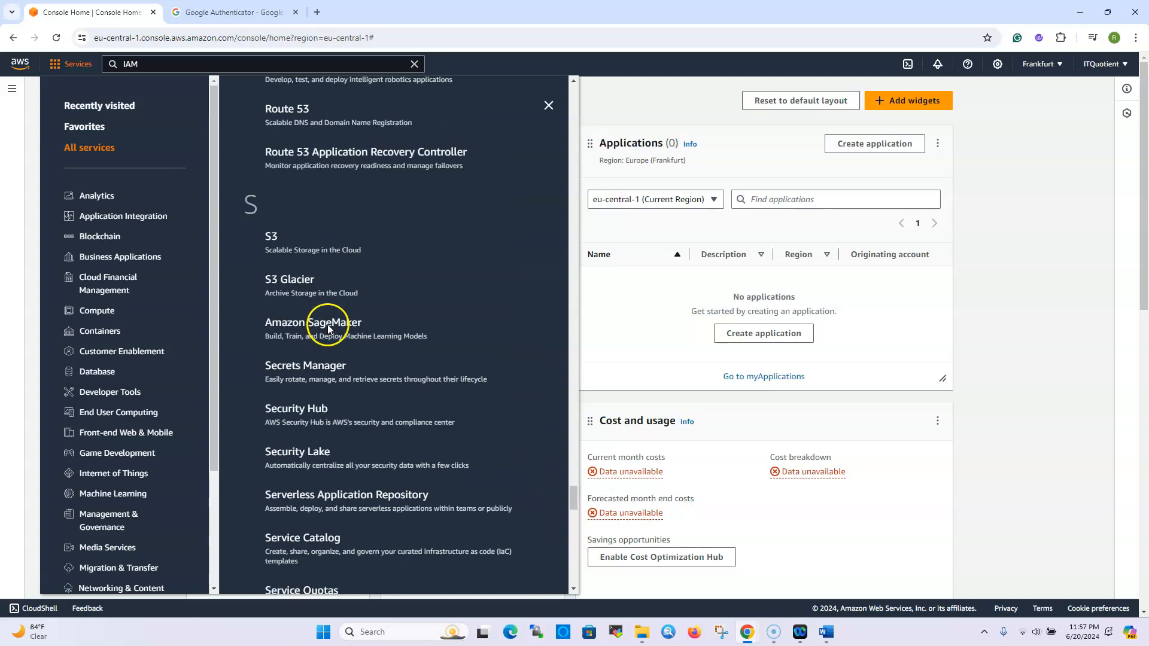
scroll(324, 323, up, 20)
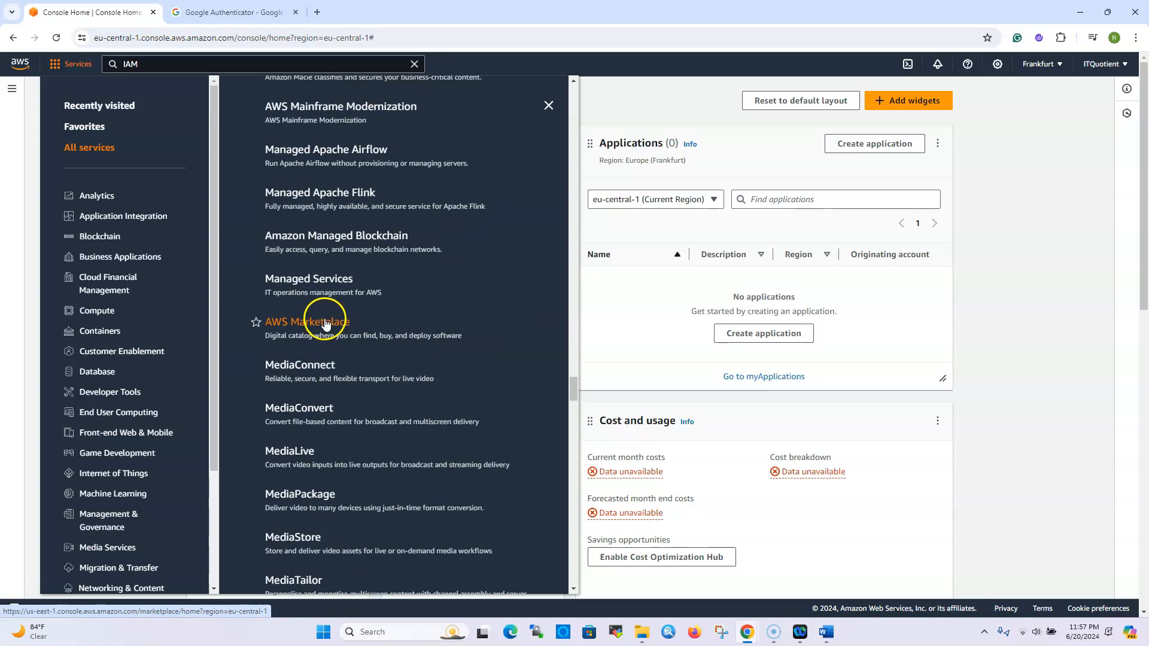
scroll(325, 324, up, 20)
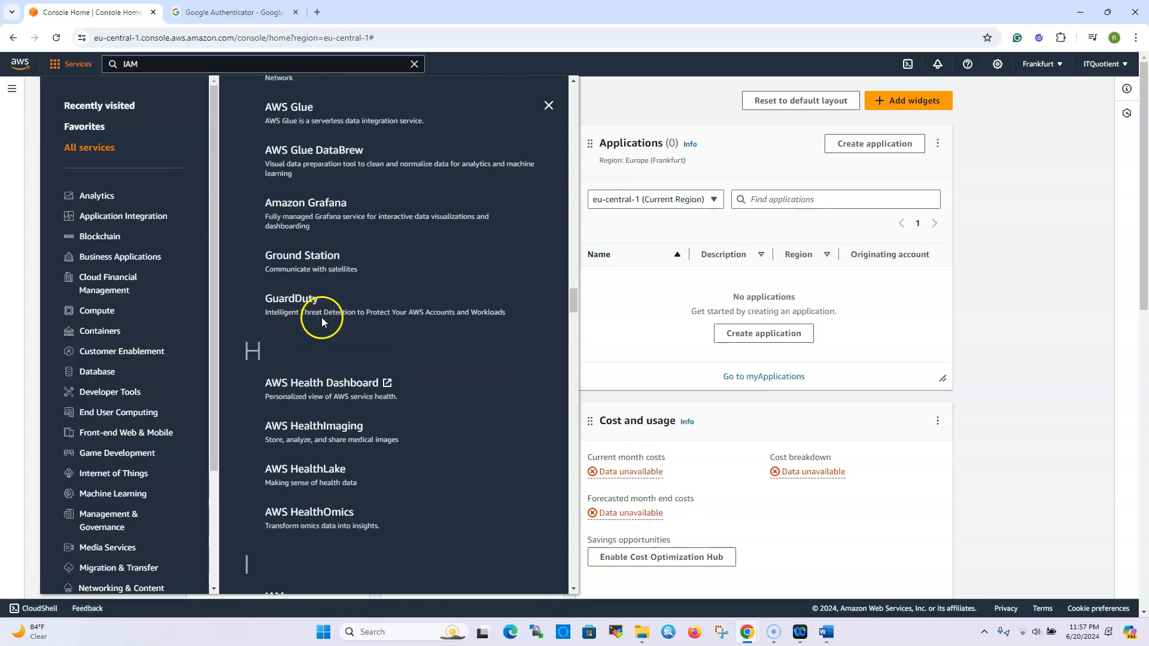
scroll(323, 323, up, 10)
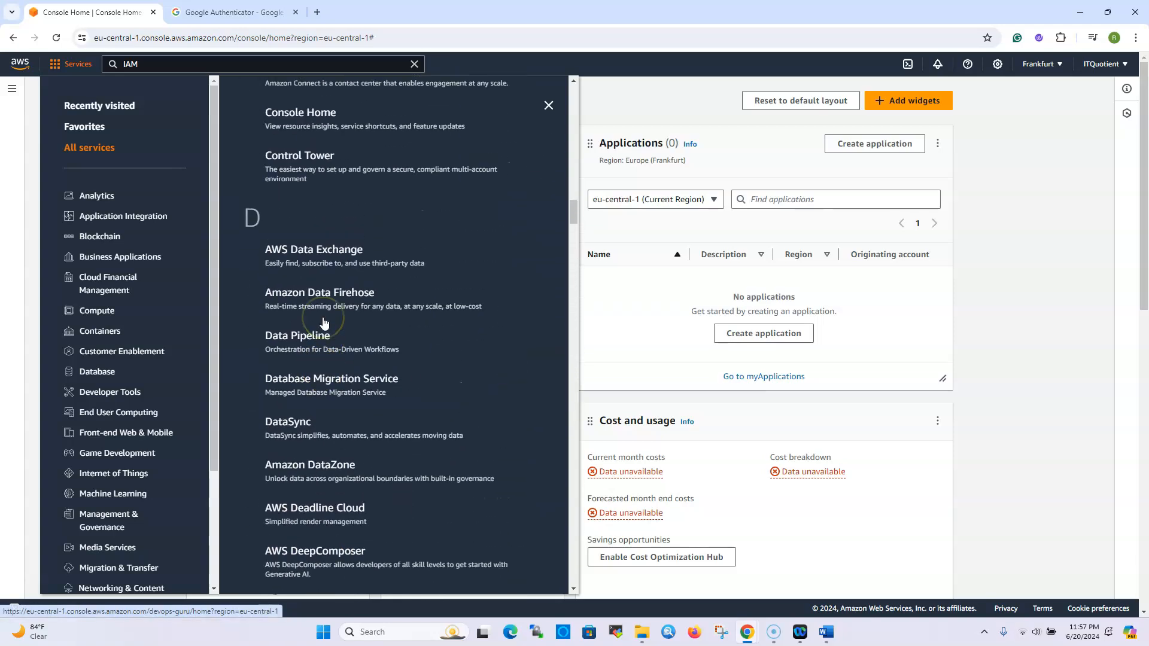
scroll(325, 323, down, 5)
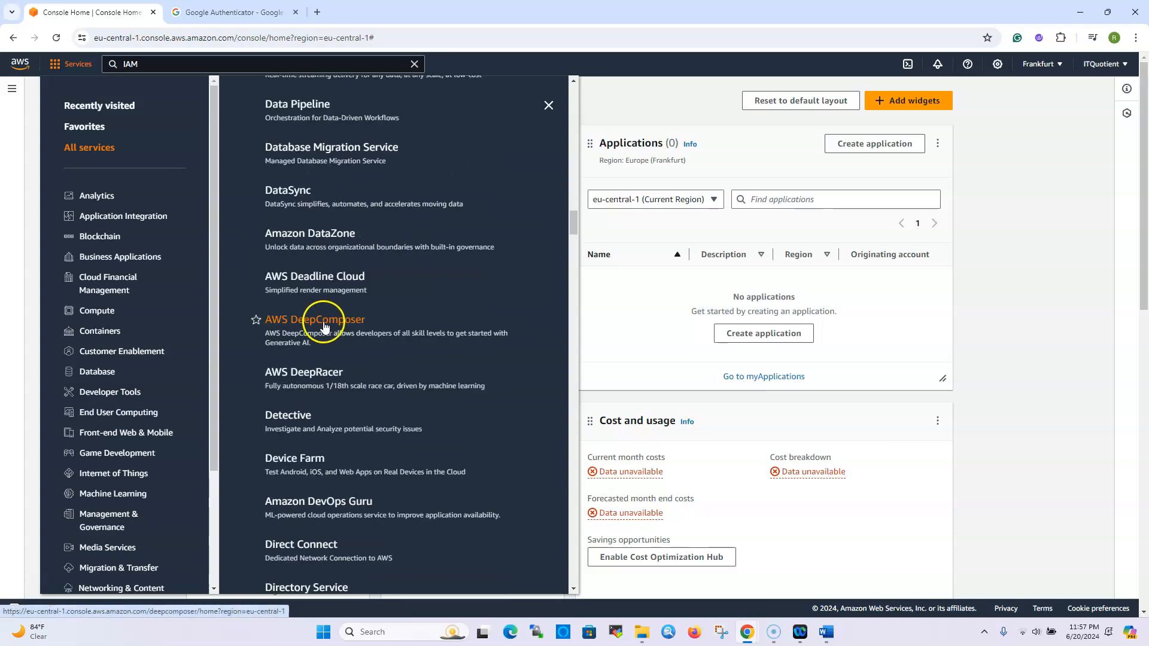
scroll(326, 322, up, 5)
scroll(326, 322, down, 15)
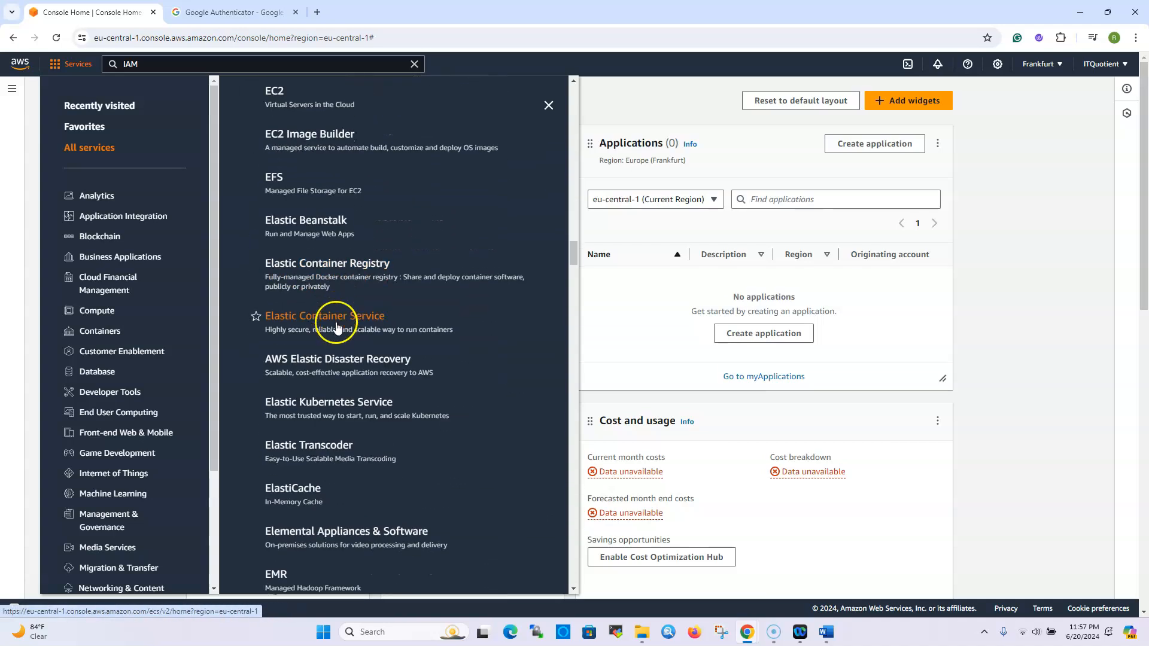
scroll(338, 323, down, 11)
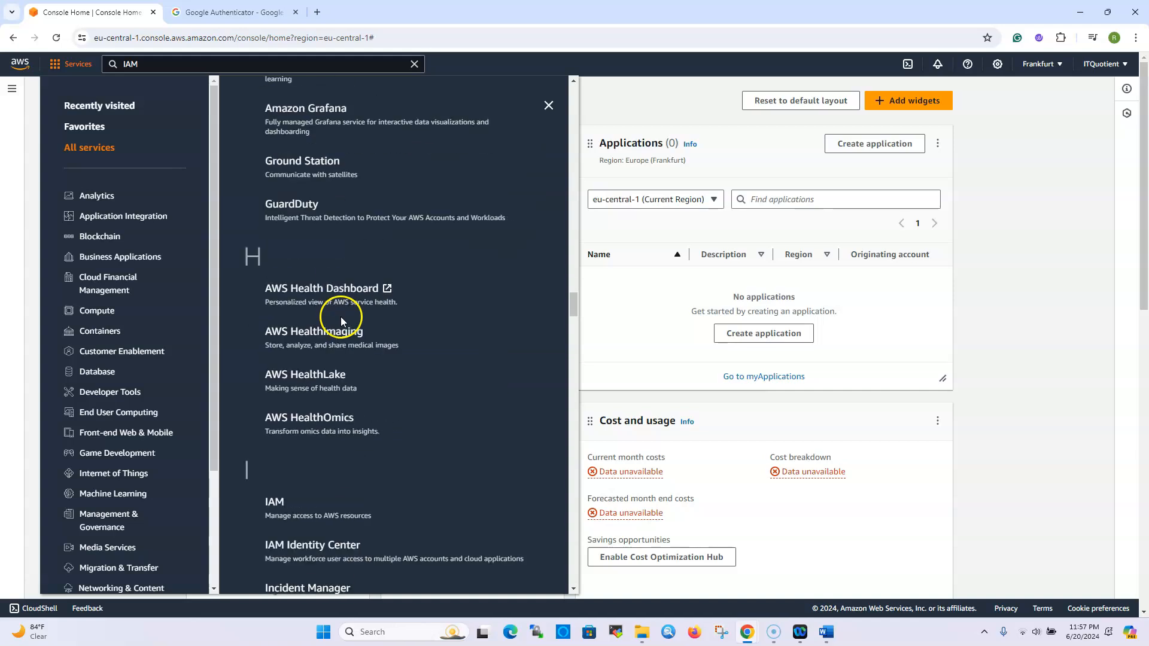
scroll(339, 320, down, 2)
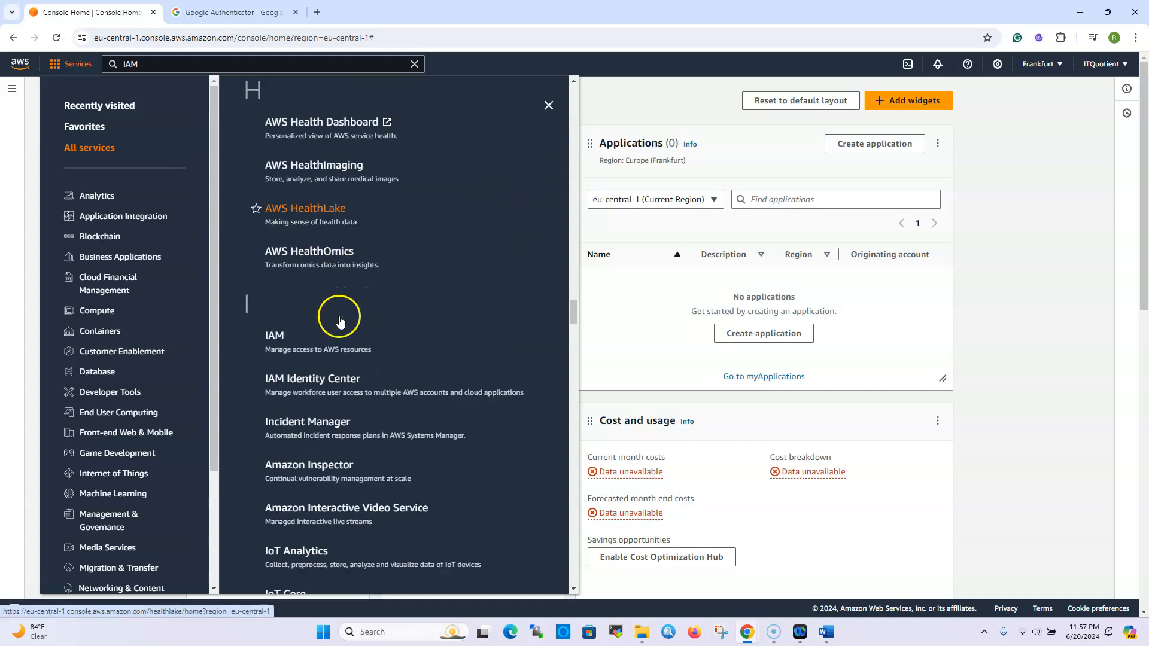
Open IAM and go to Account settings to view the default 8-character password policy
click(270, 326)
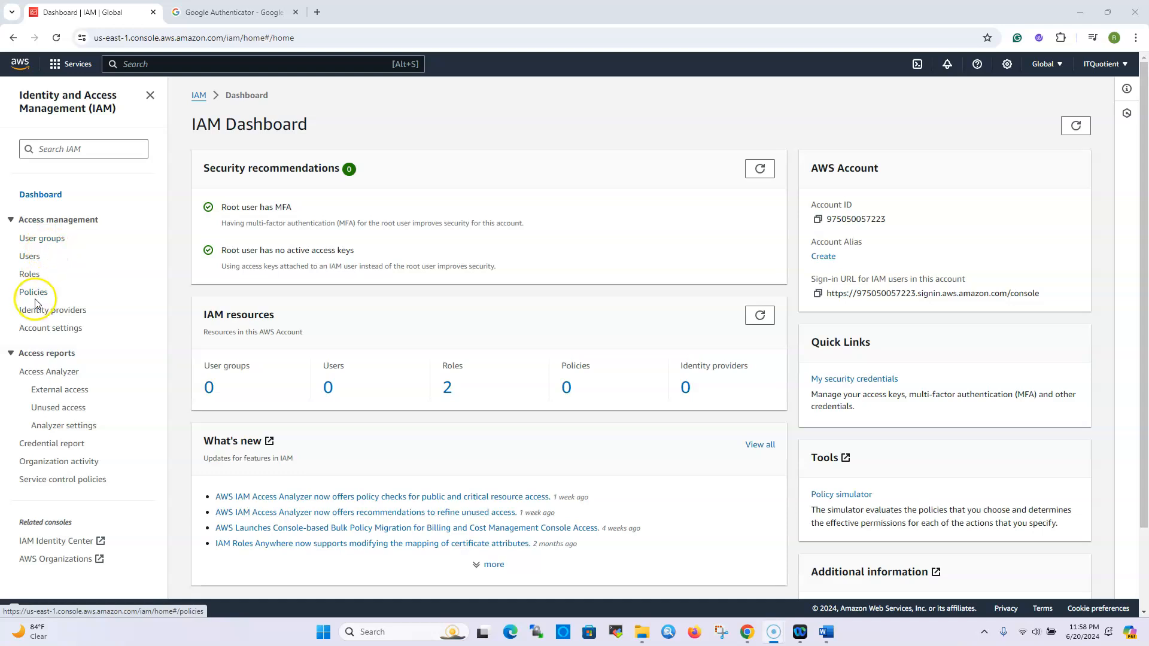
click(49, 329)
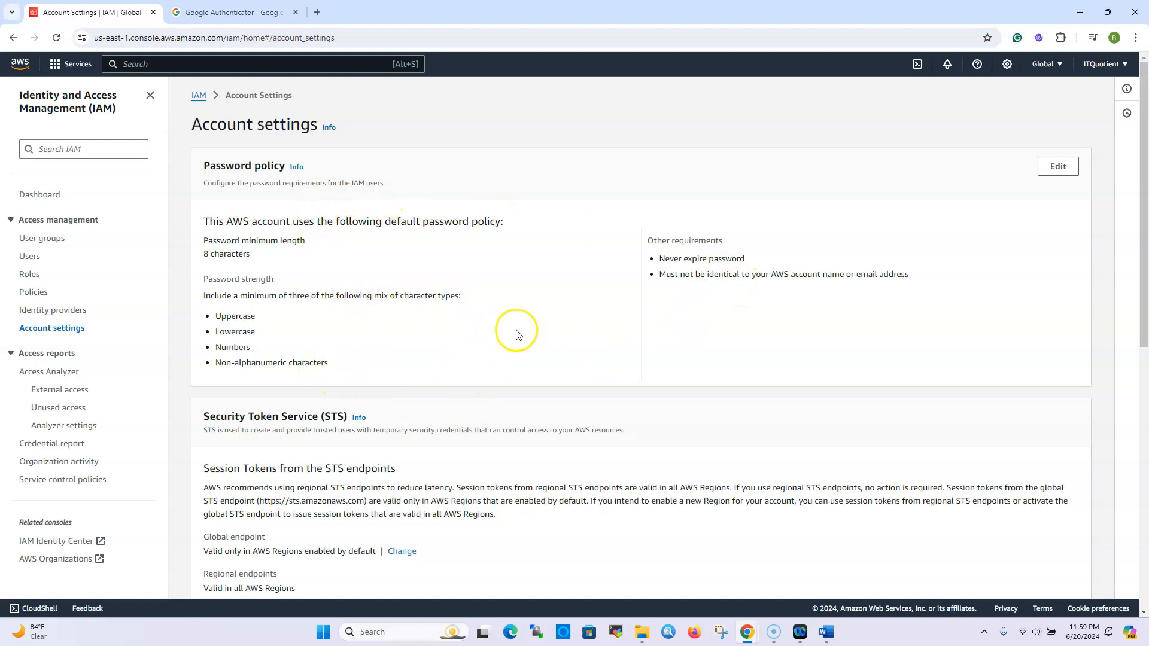
Edit the password policy as Custom: 12-character minimum with all four character types required
click(1058, 167)
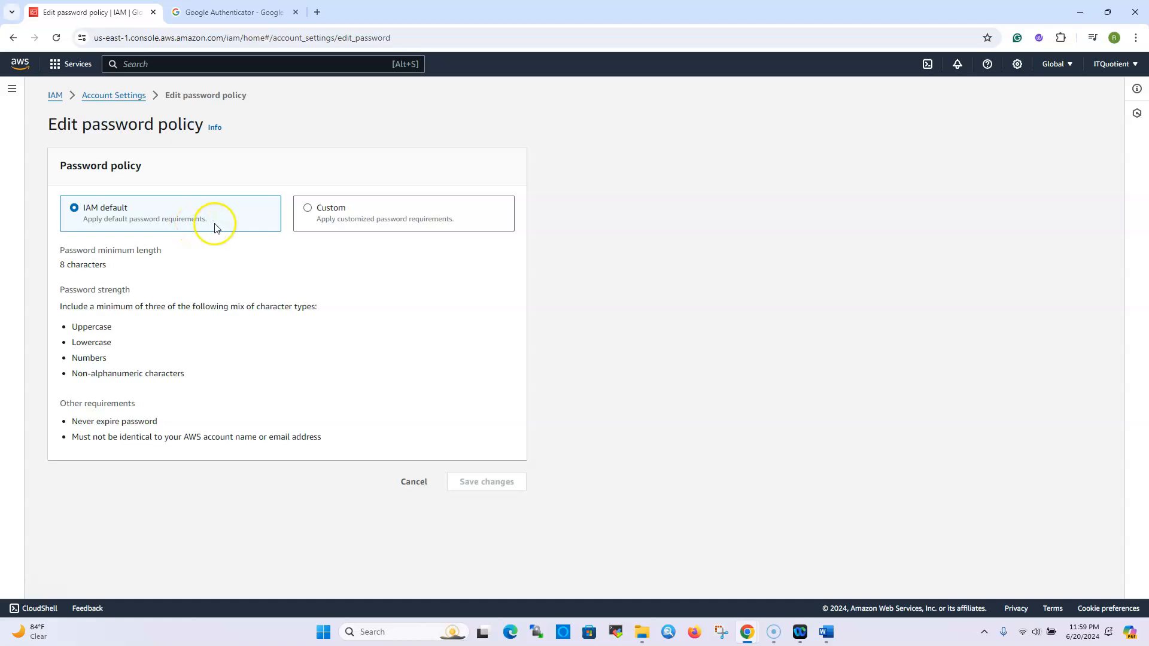
click(307, 209)
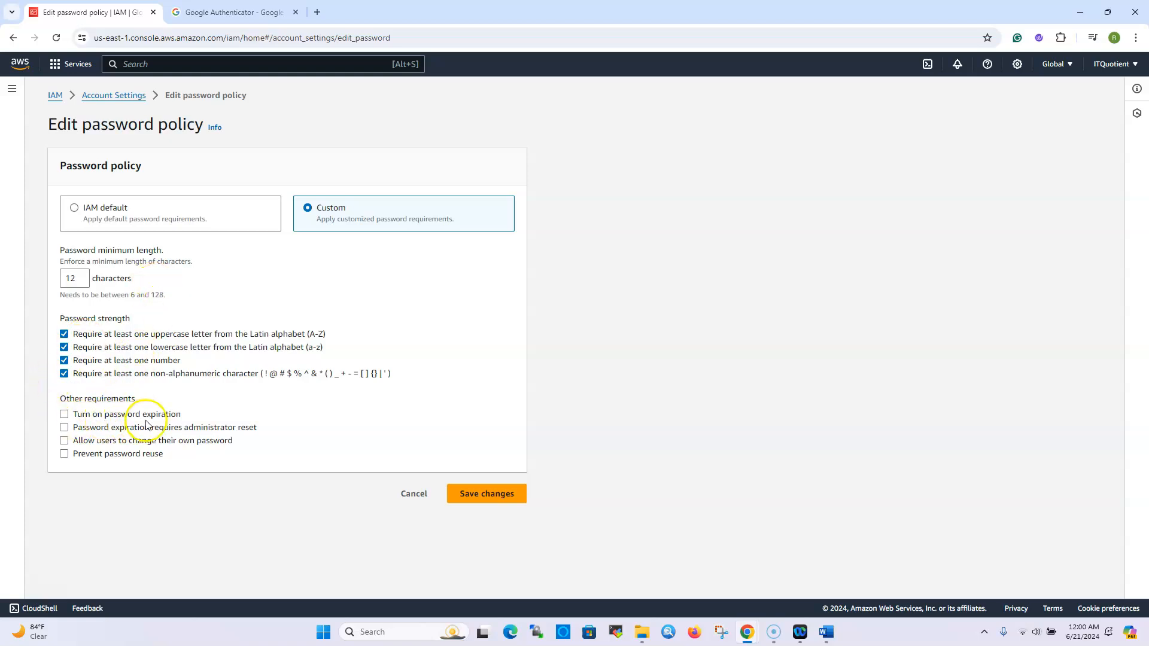
Enable 45-day password expiry and self-service password changes, and remember the last 5 passwords
click(64, 415)
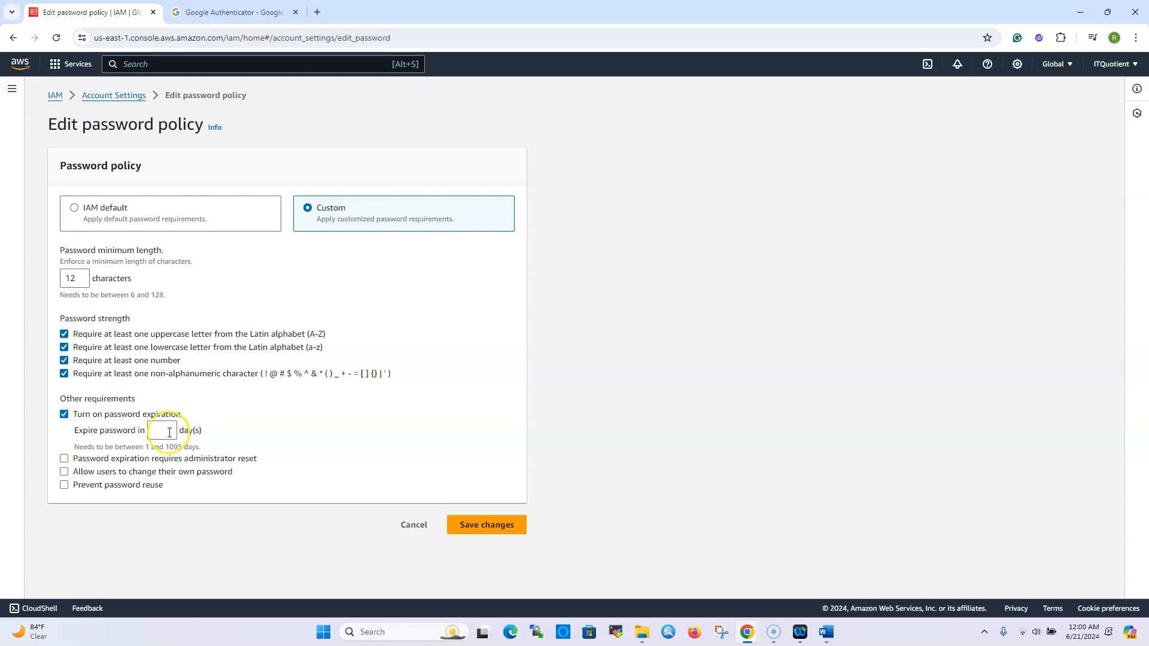
click(166, 433)
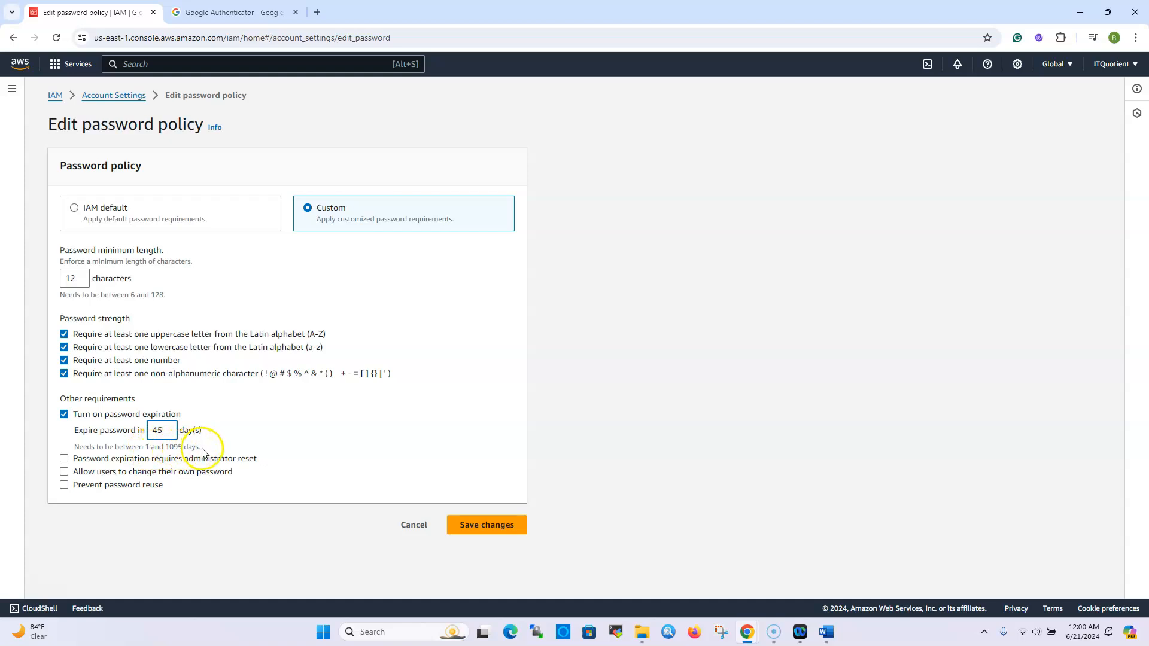
click(64, 459)
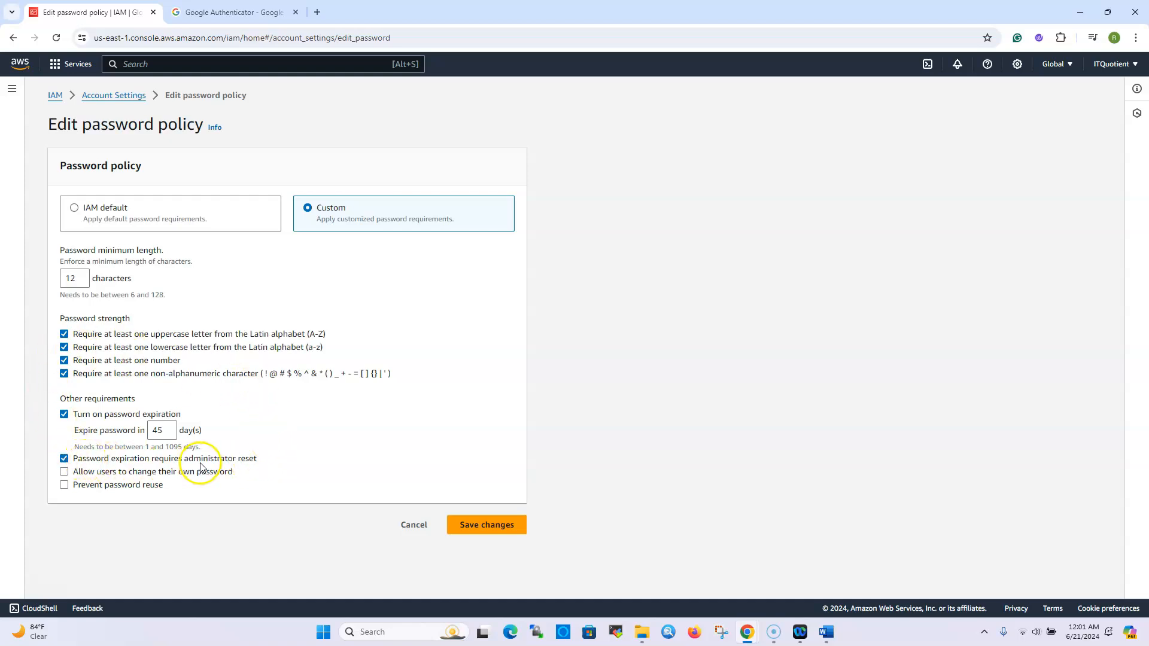
click(64, 458)
click(64, 472)
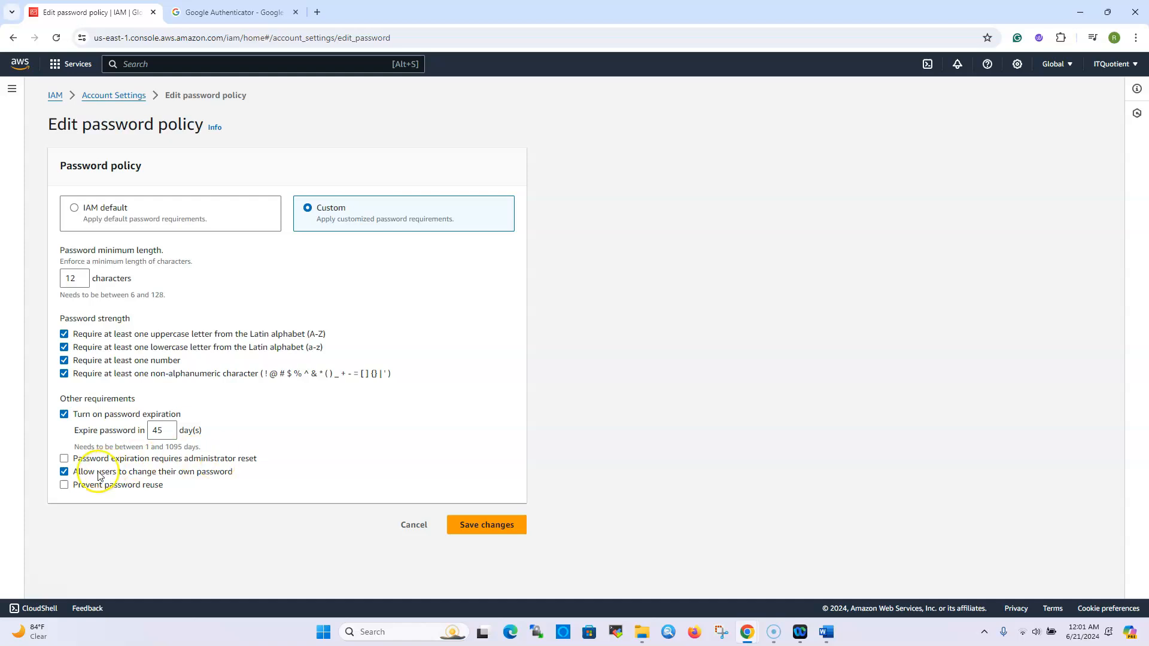
click(64, 486)
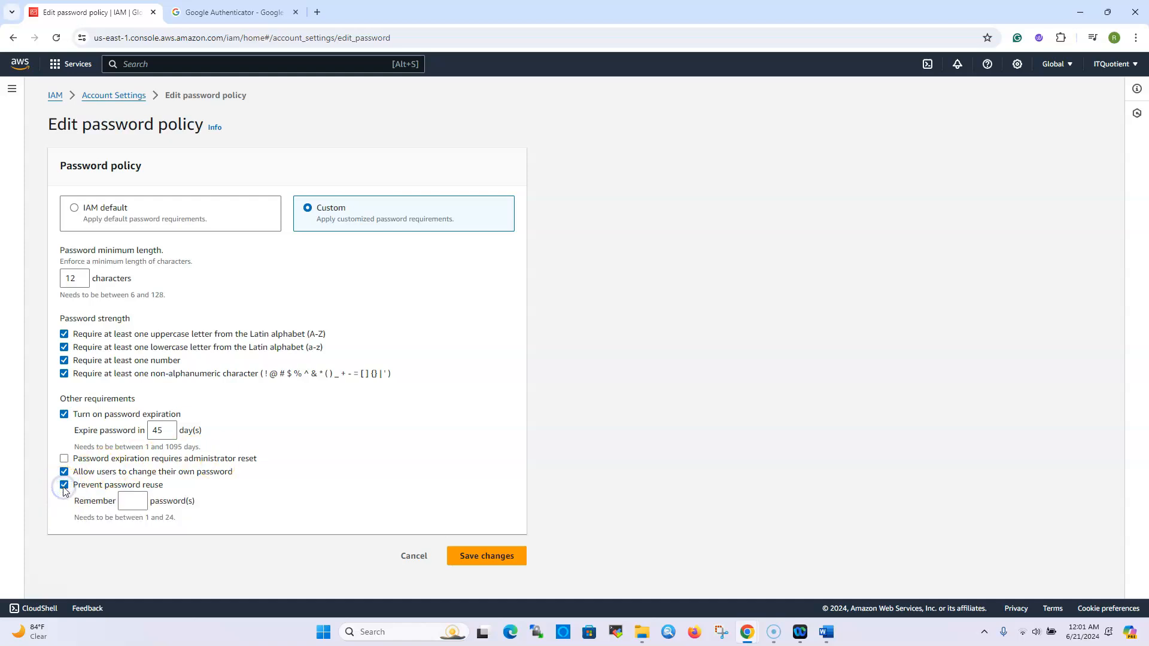
click(134, 504)
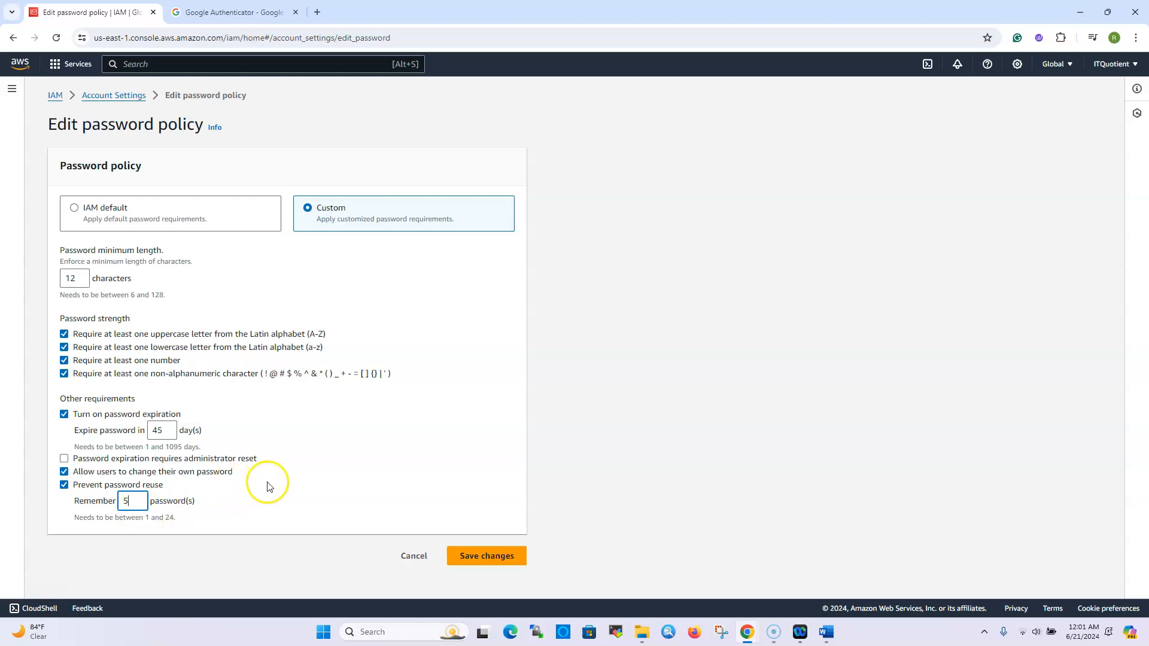
Save the custom password policy and confirm it with Set custom
click(482, 558)
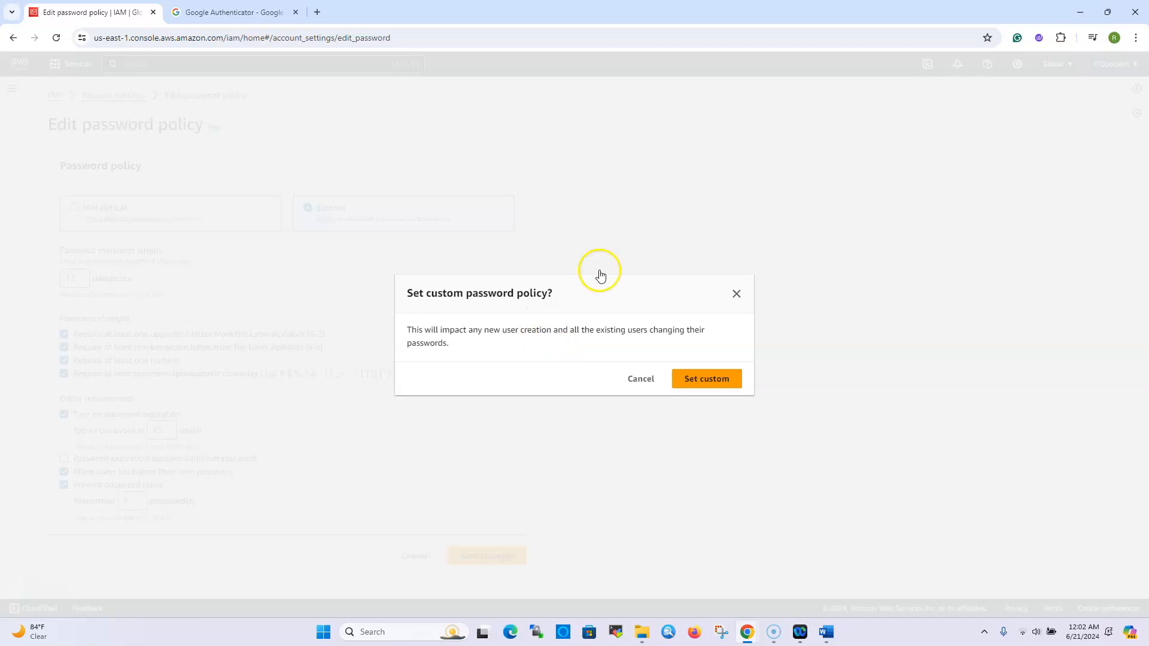
click(702, 382)
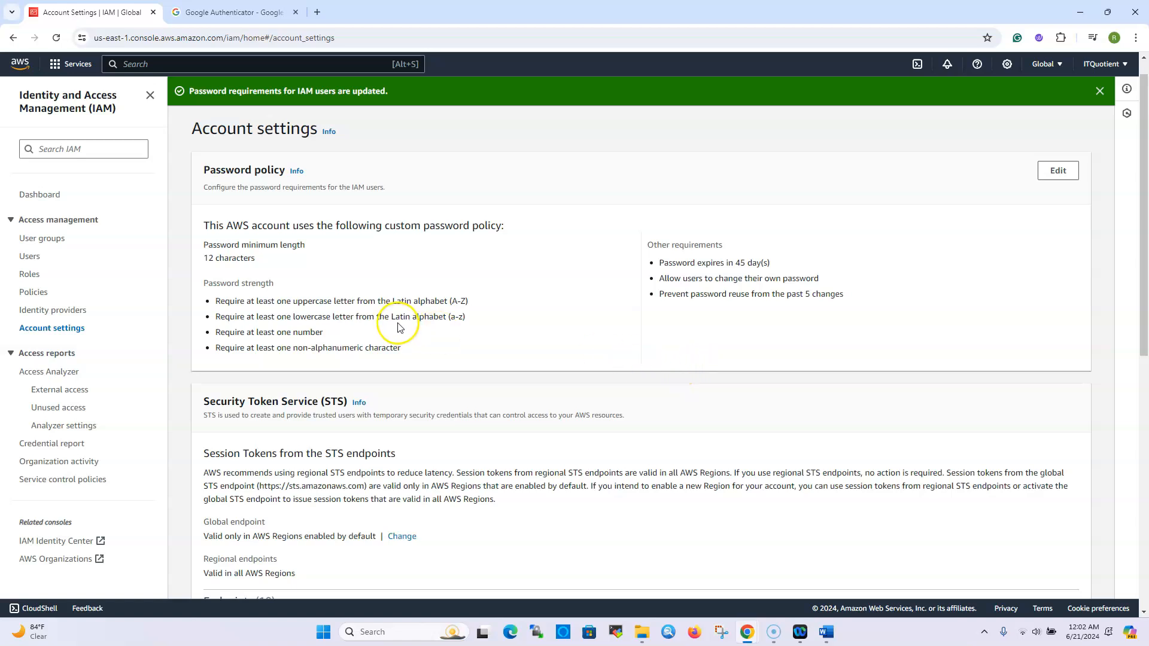
Sign out from the ITQuotient account menu and return to the console sign-in page
click(1122, 66)
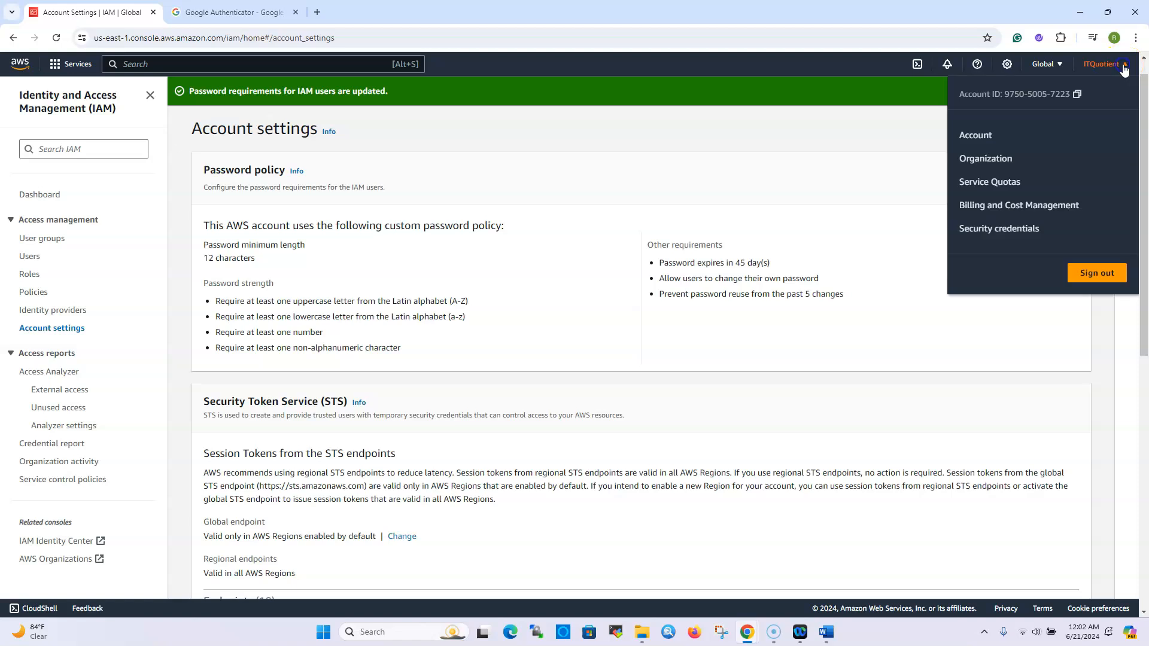
click(1096, 273)
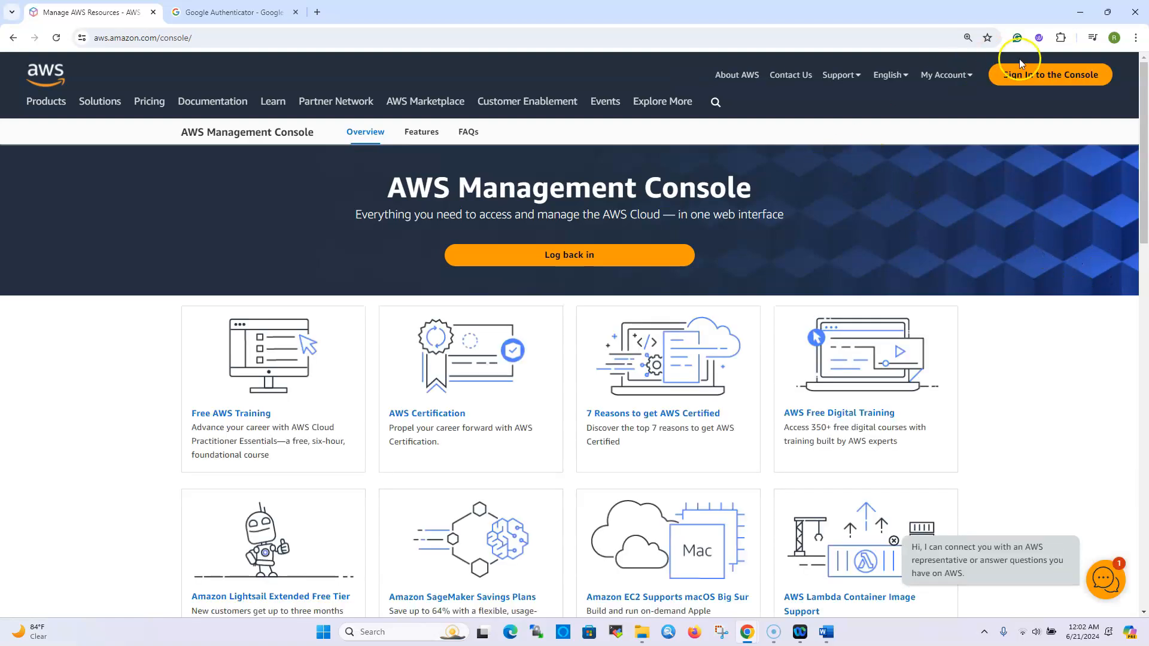
click(1045, 75)
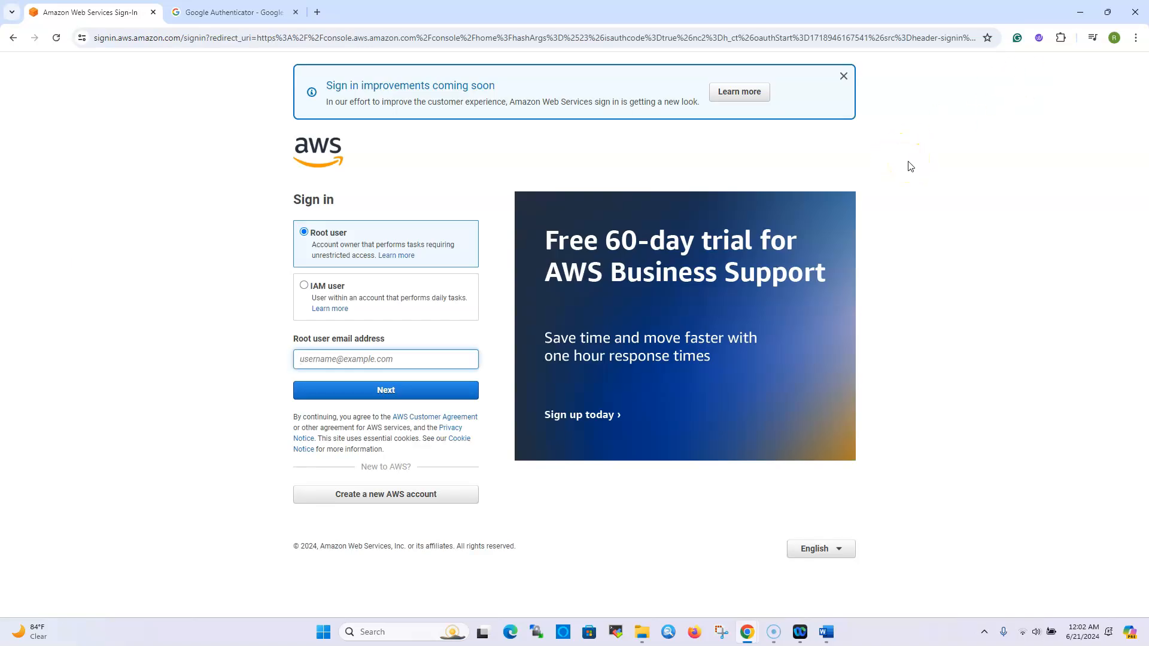
Sign in as Root user with the suggested account email, the account password and the MFA code
click(392, 357)
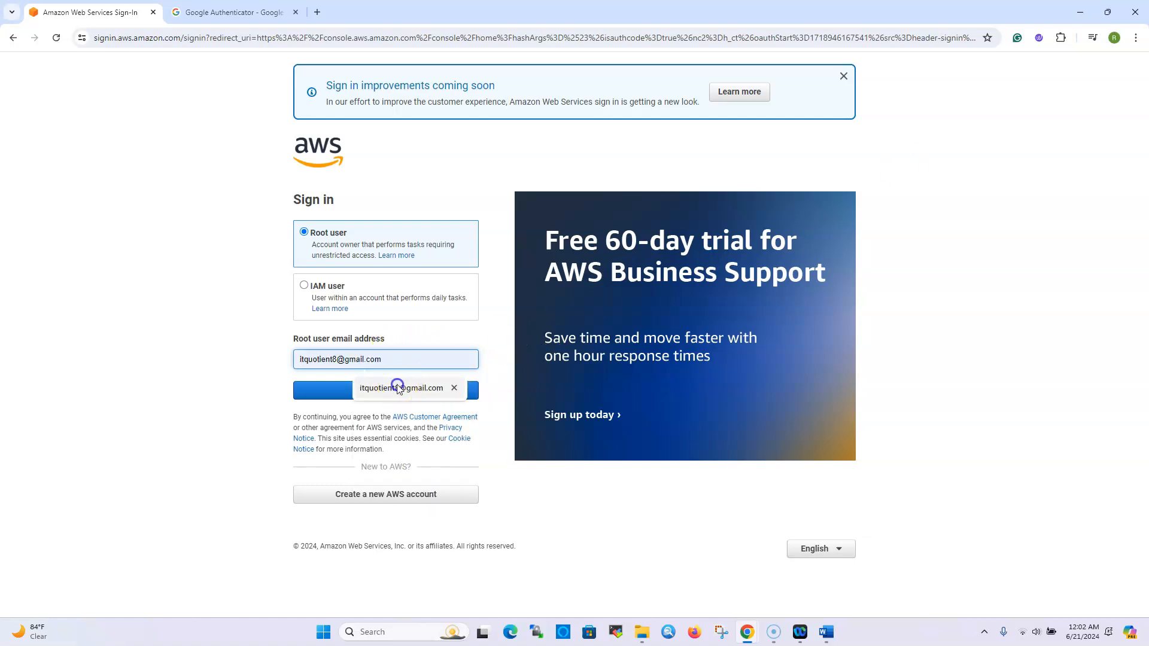
click(399, 389)
click(395, 390)
click(325, 269)
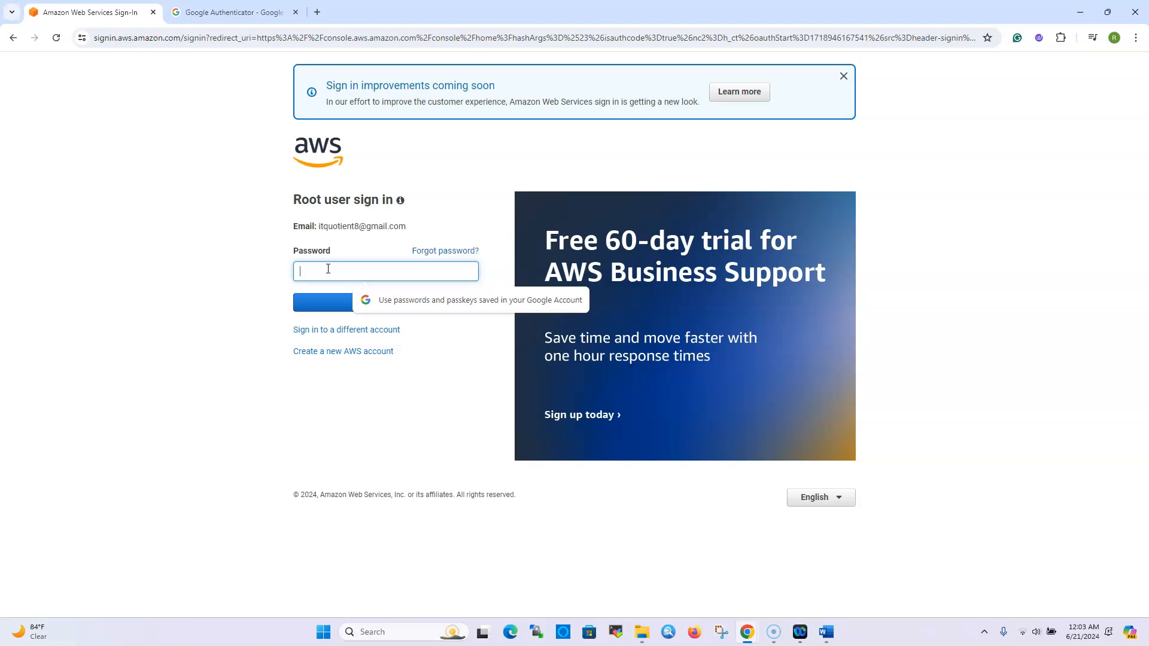
text(•)
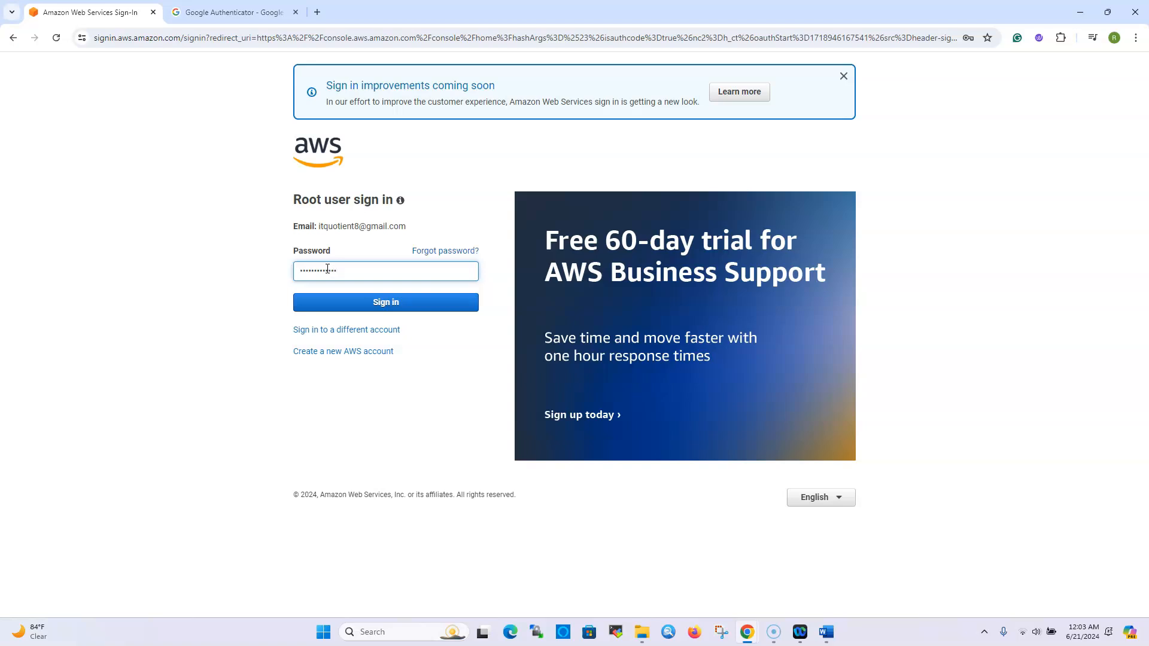
click(390, 302)
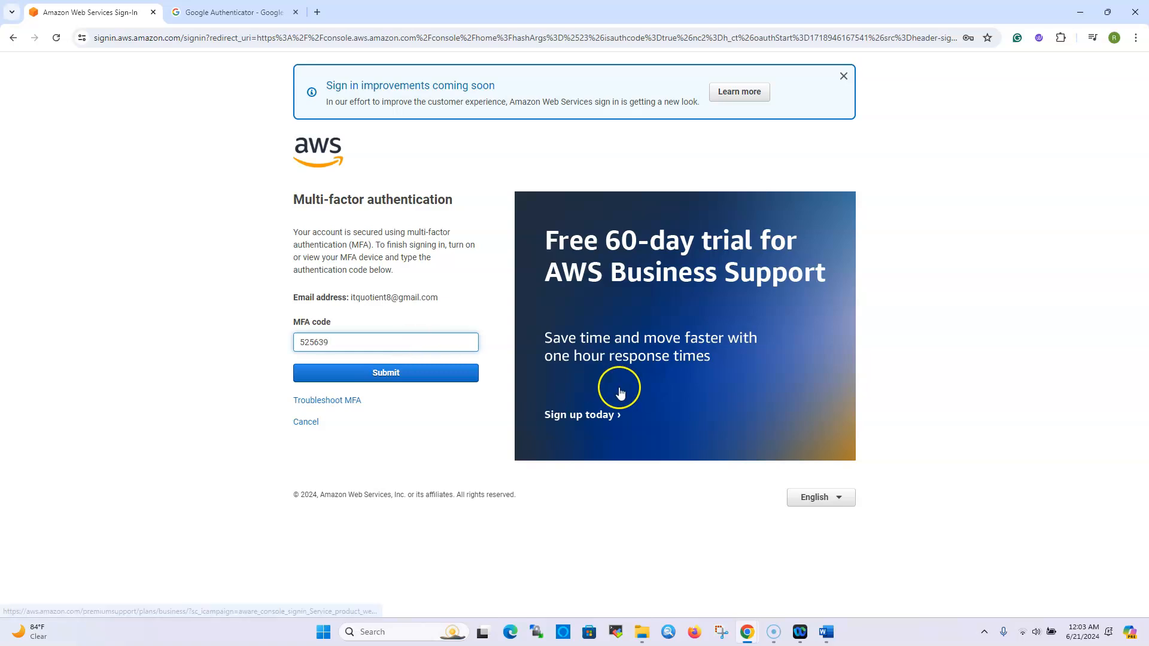
click(392, 374)
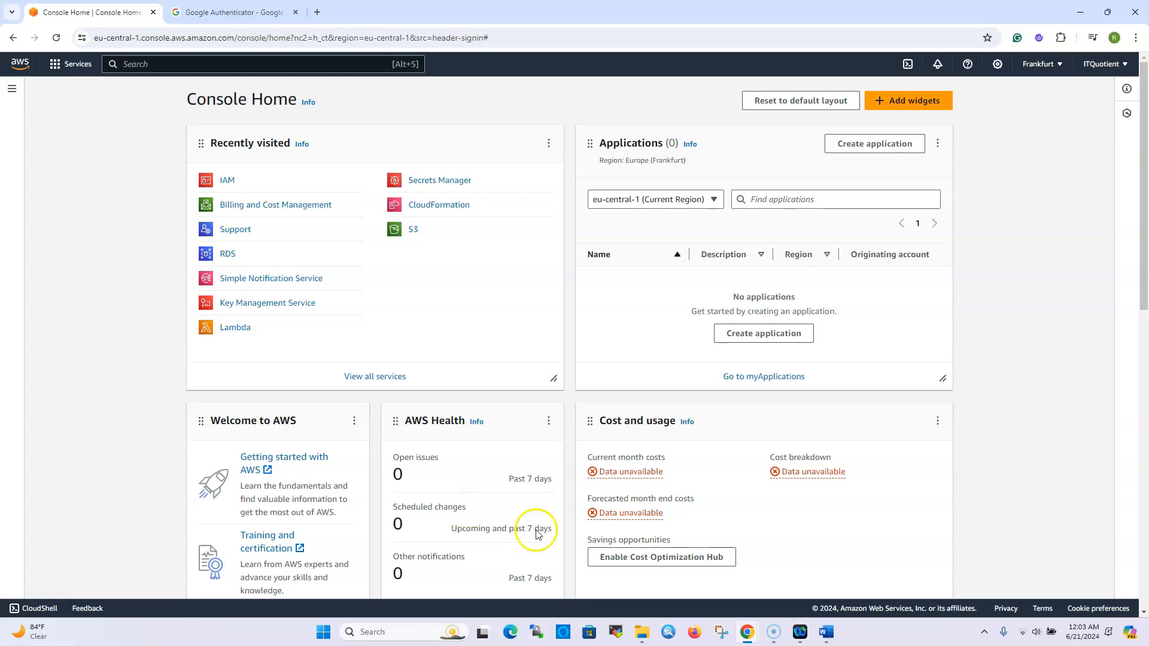
Bring up the 'How to Secure AWS Root Account' Word notes listing MFA, password policies and IAM users
mouse_move(820, 635)
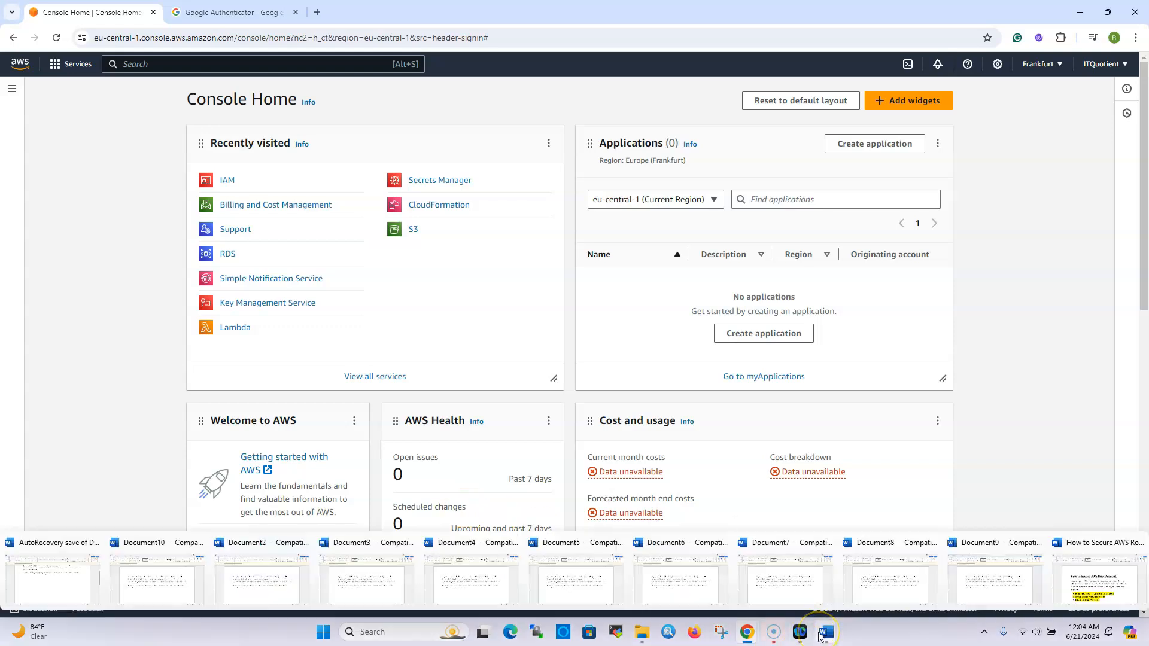
click(1104, 598)
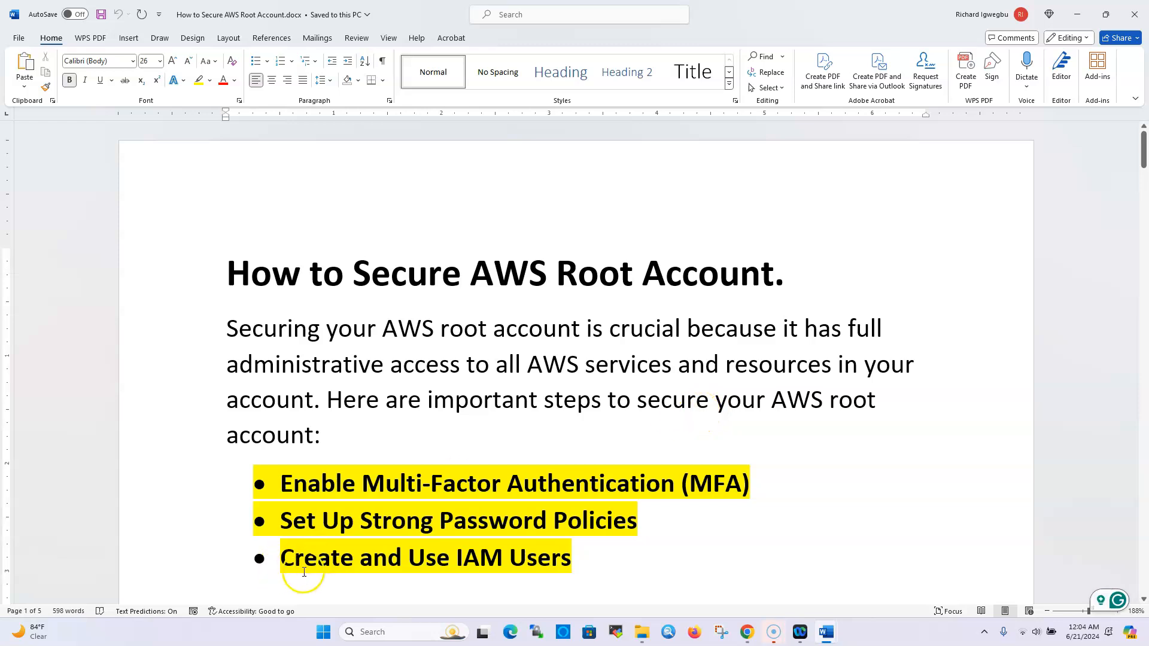
scroll(418, 577, down, 1)
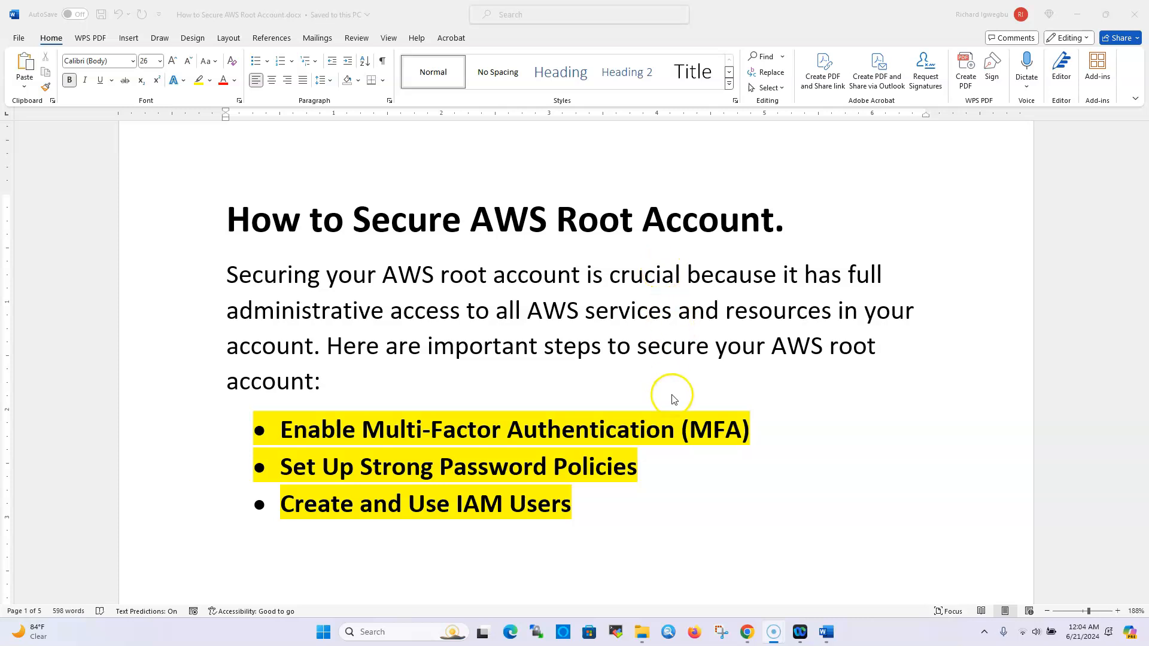
Return to the browser console, open IAM, and open its empty Users list
mouse_move(751, 639)
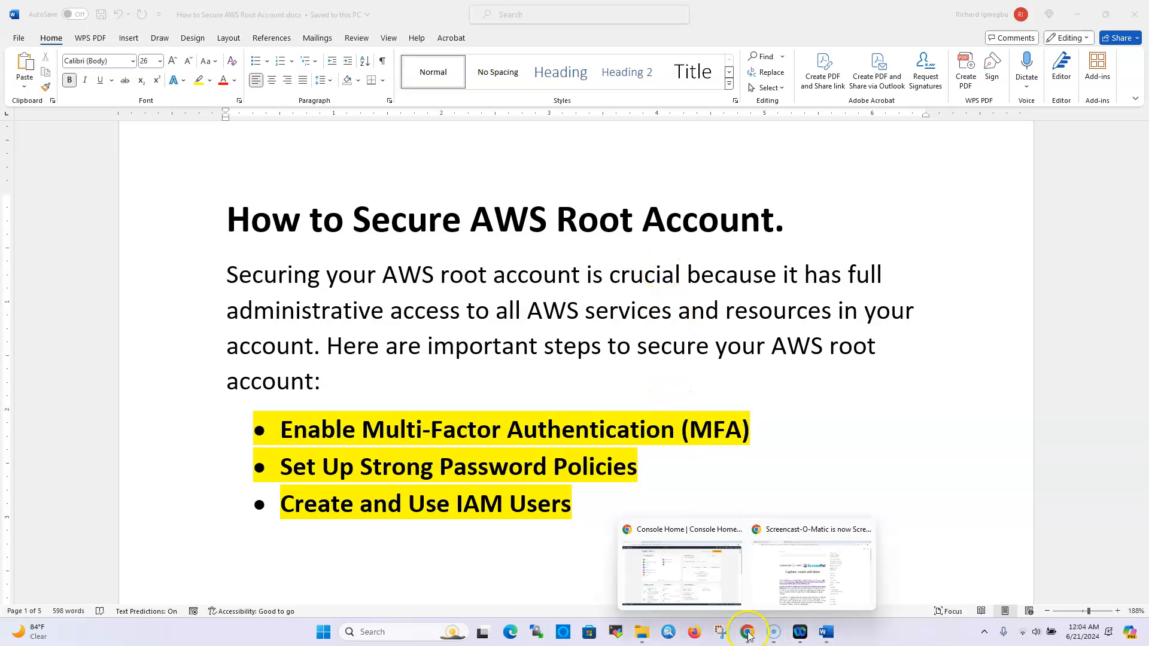
click(693, 572)
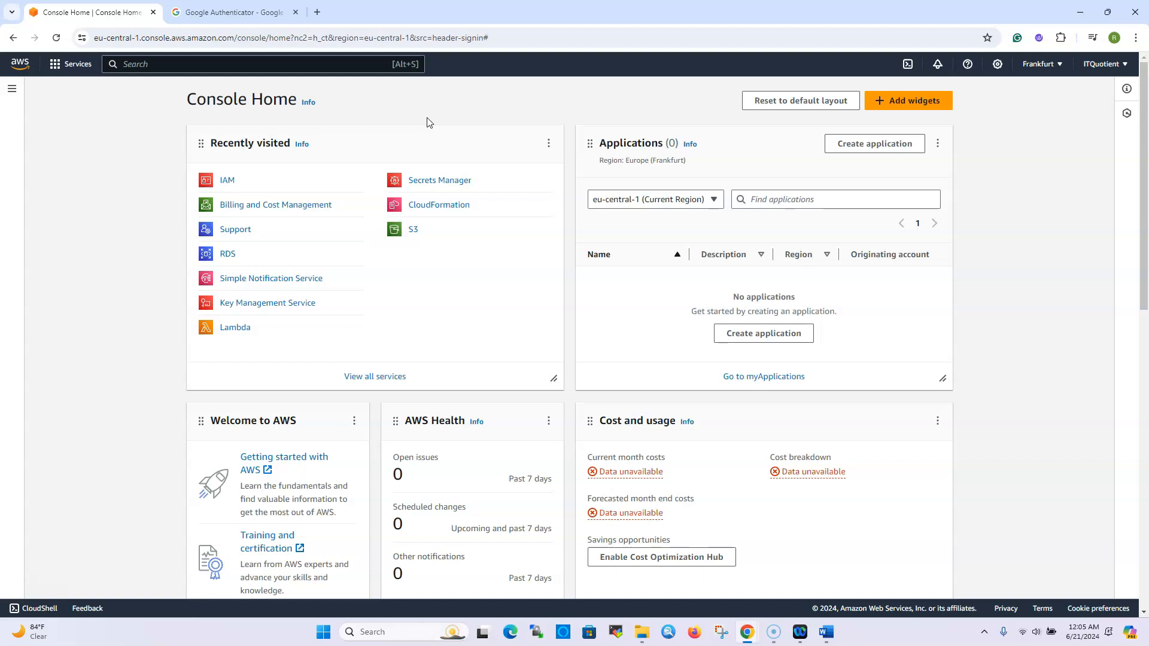
click(232, 180)
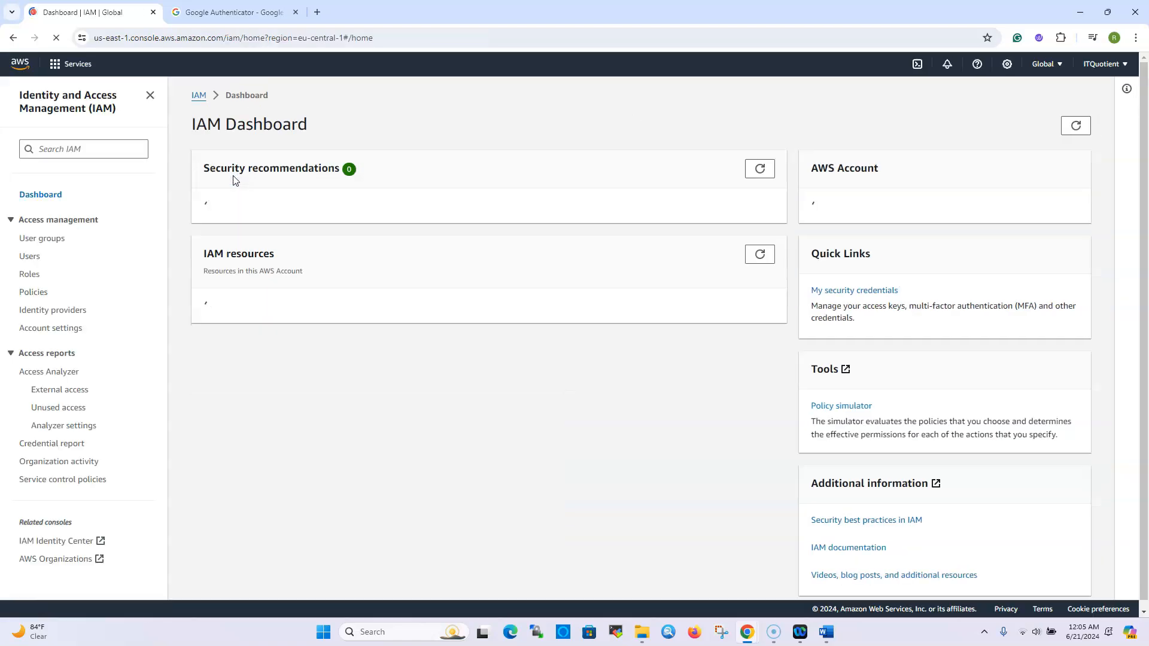
click(30, 259)
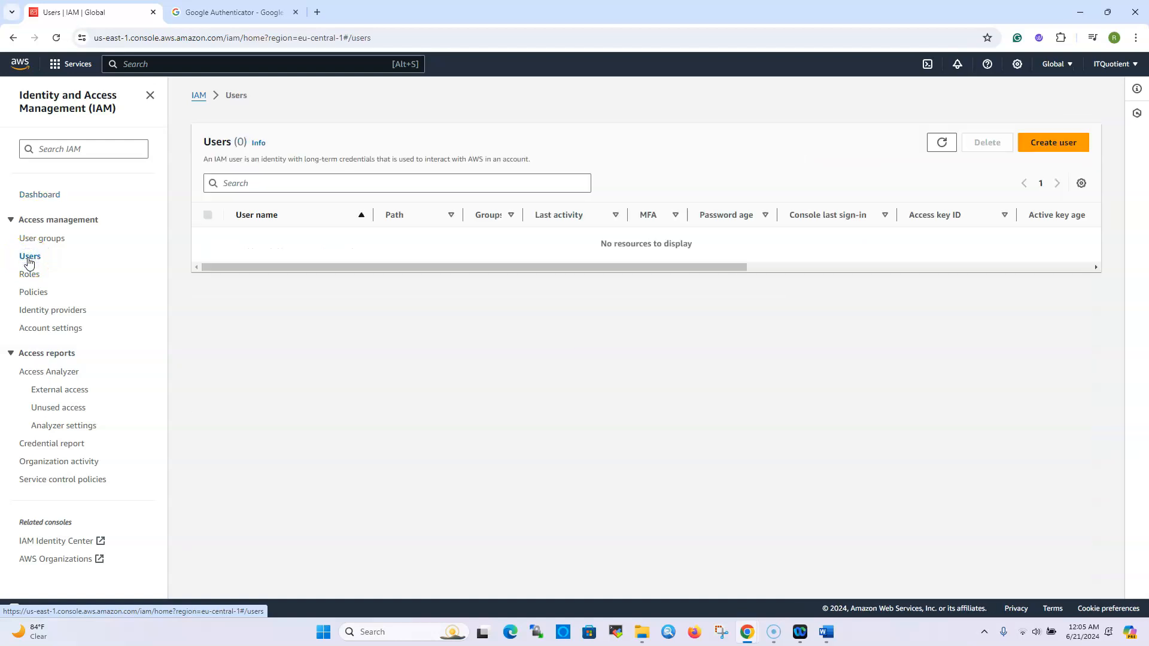
Start a new IAM user 'user01' with AWS Management Console access enabled
click(1047, 145)
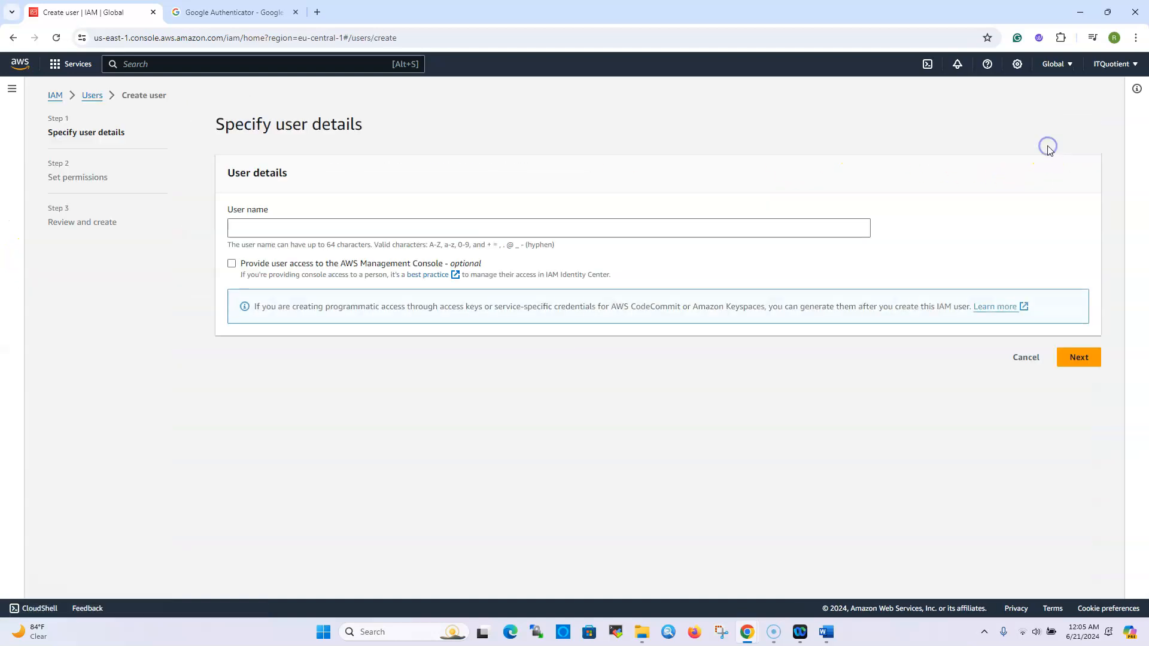
click(347, 228)
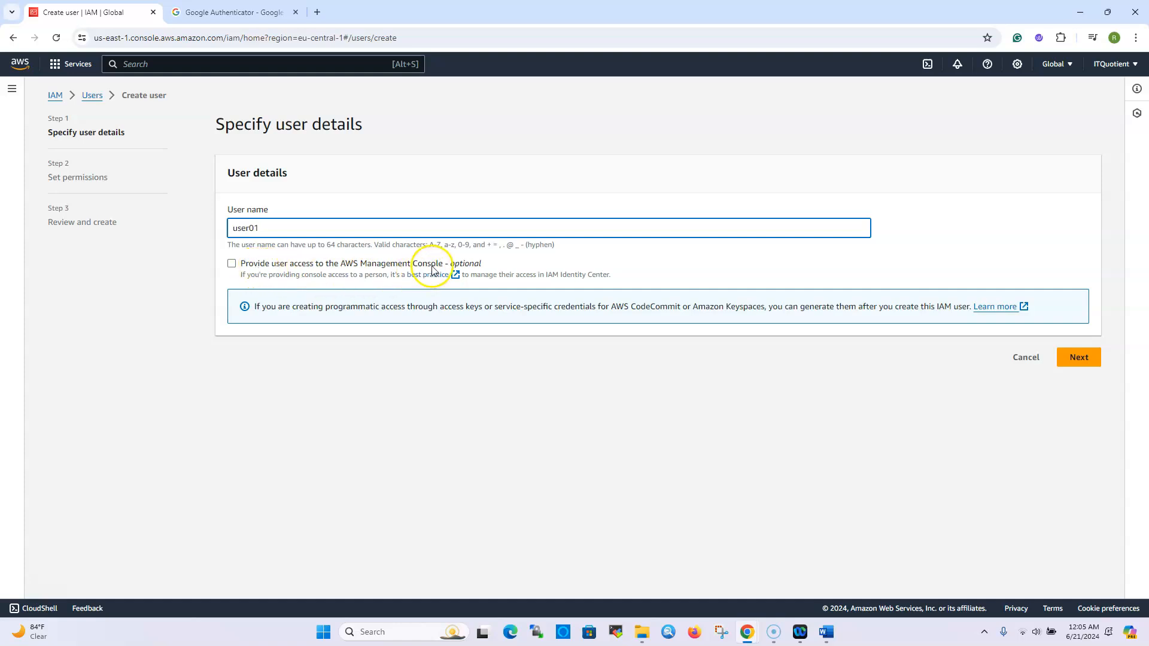
click(231, 265)
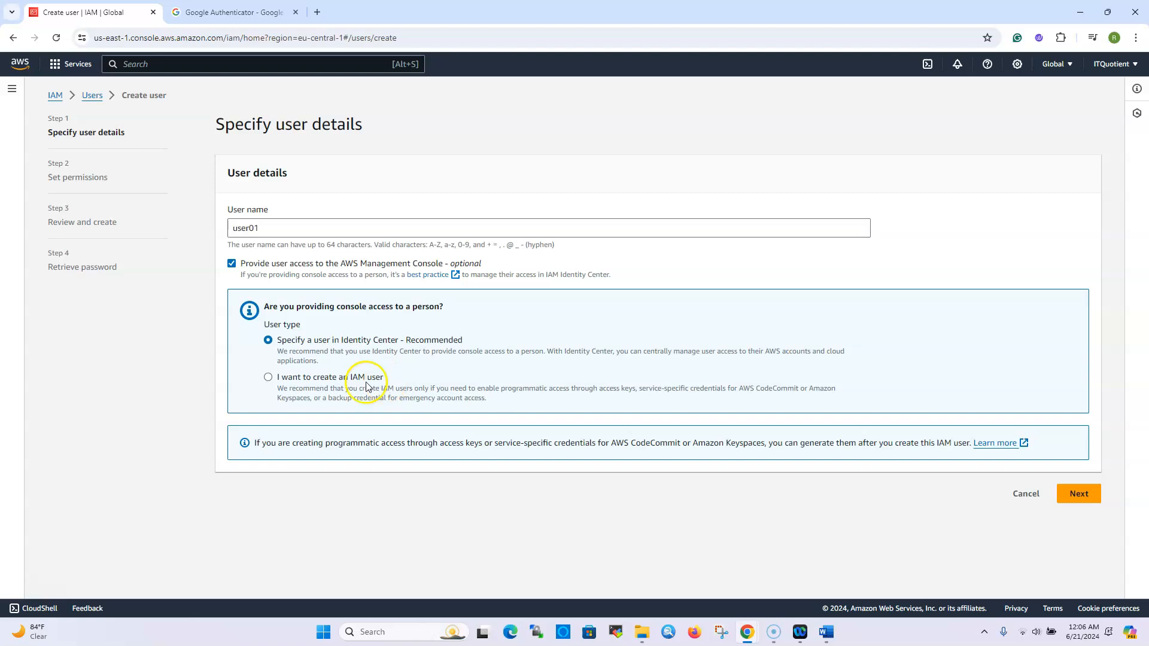
Choose 'I want to create an IAM user', keep the autogenerated password, and go on to Set permissions
click(268, 377)
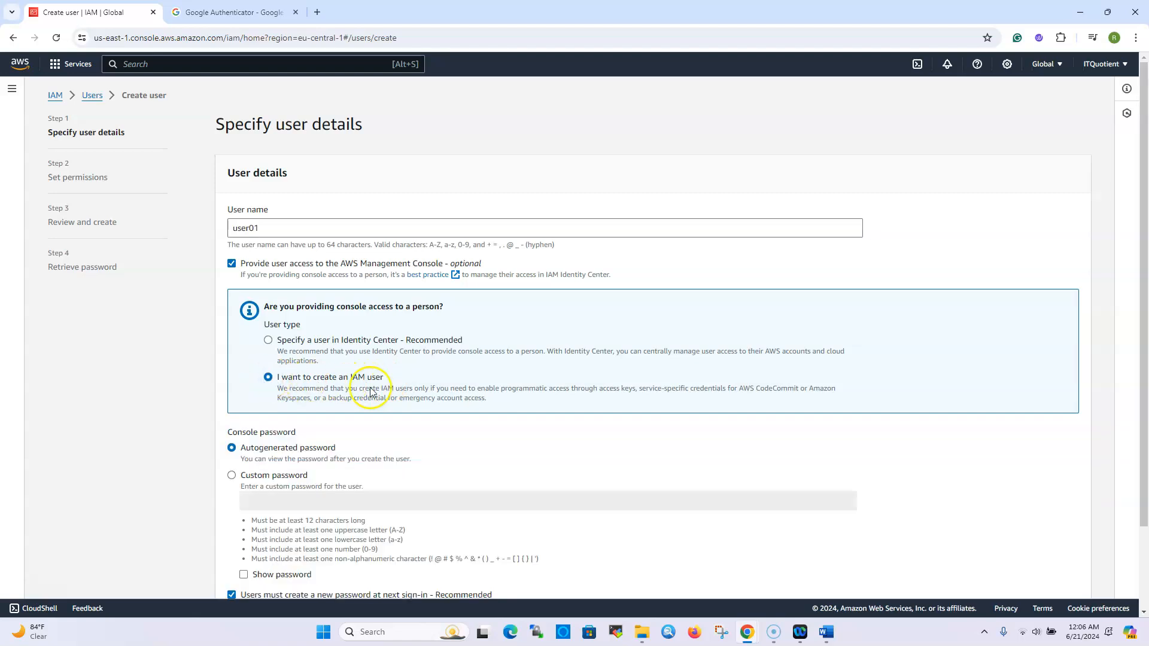
scroll(353, 386, down, 1)
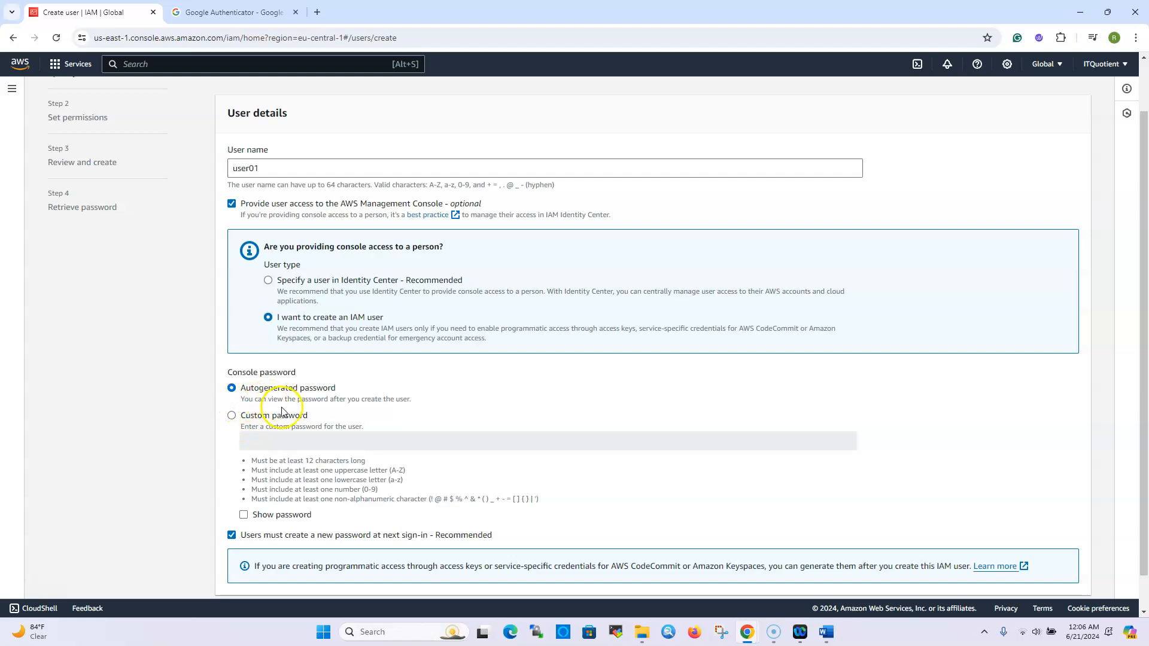
scroll(348, 407, down, 1)
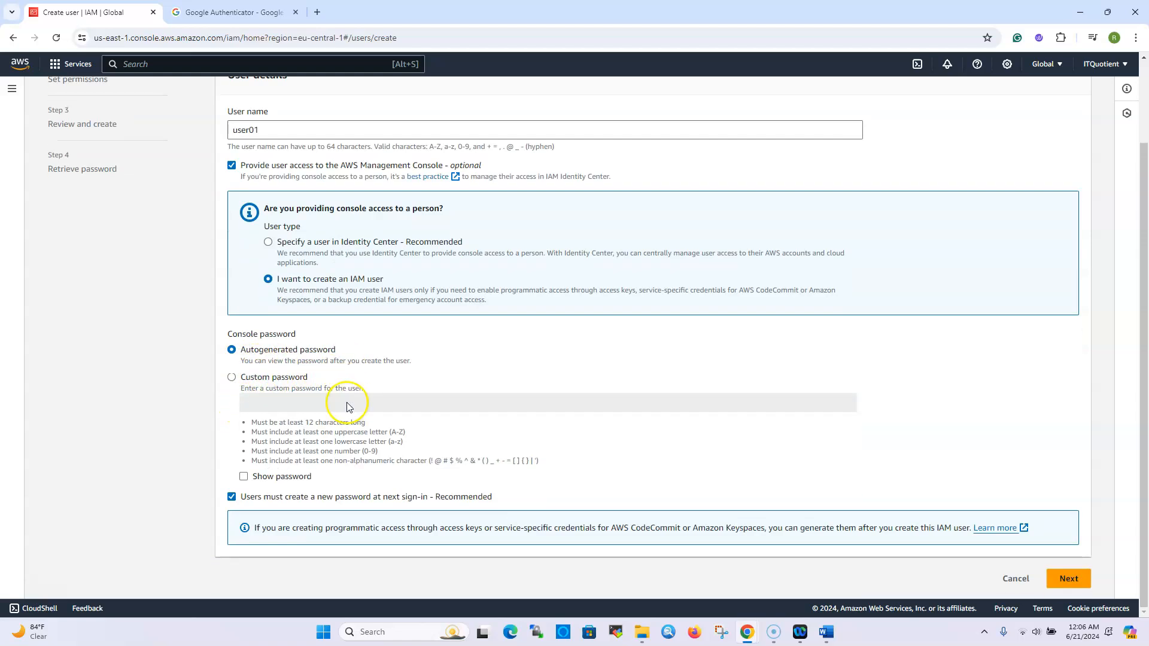
click(232, 377)
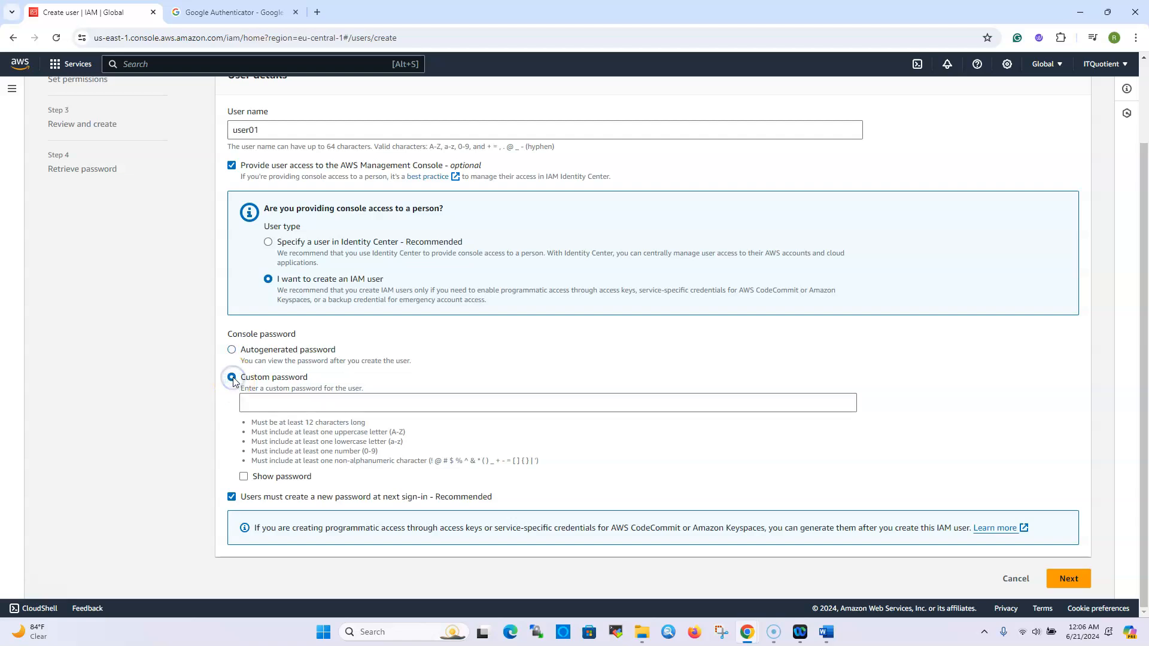
click(233, 353)
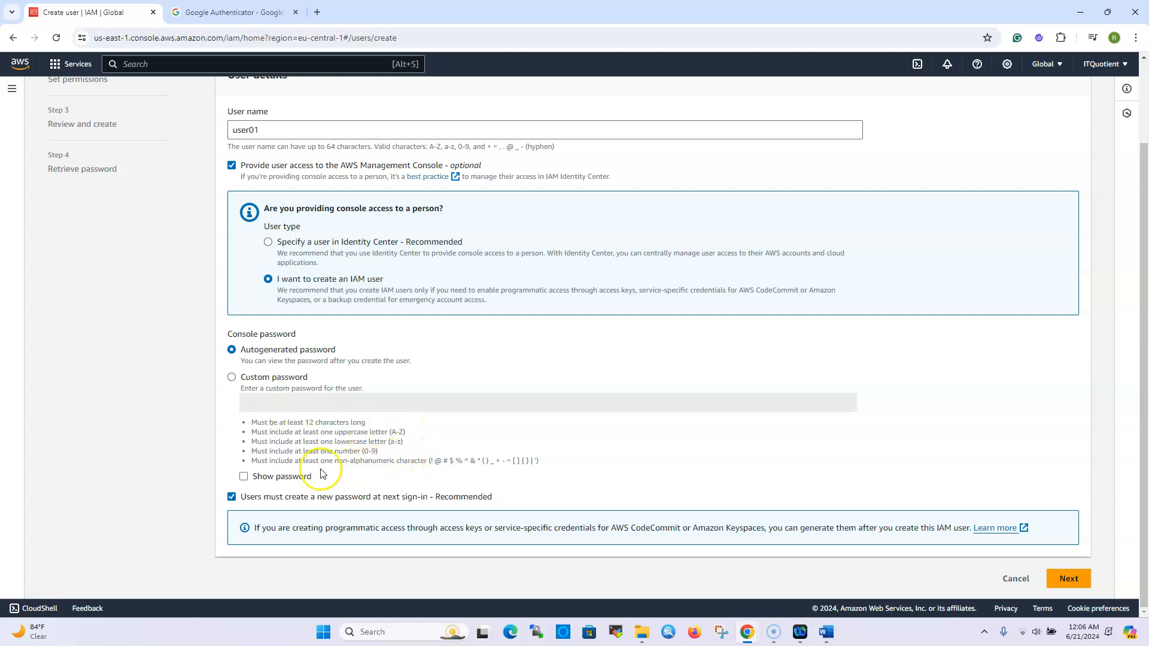
click(231, 378)
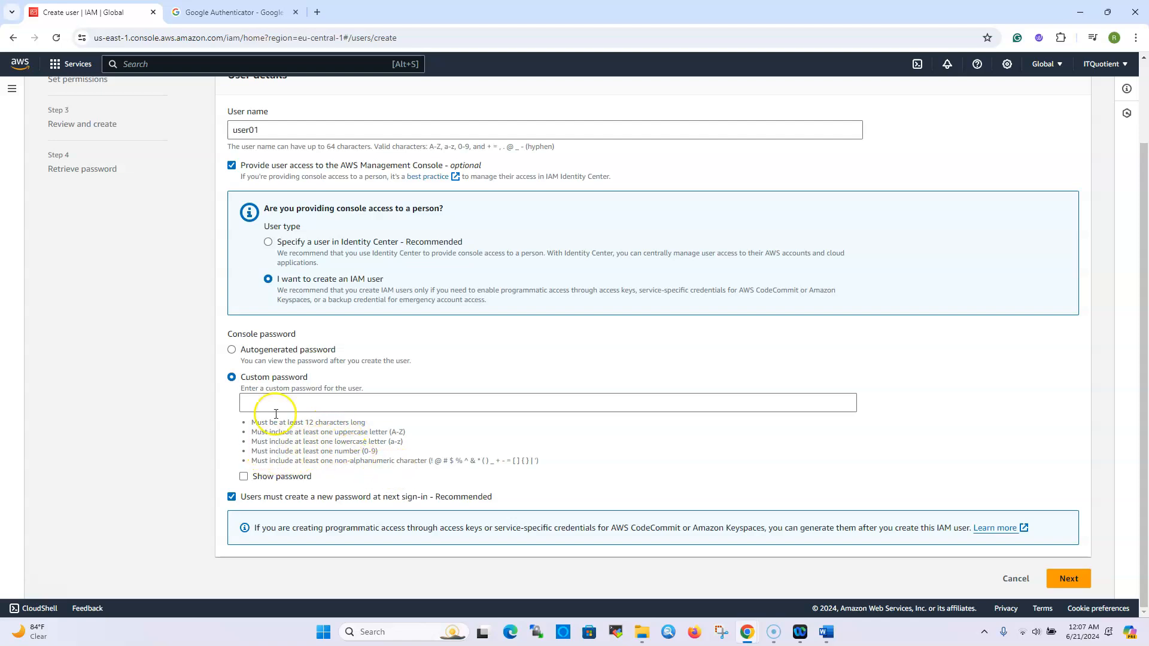
click(232, 350)
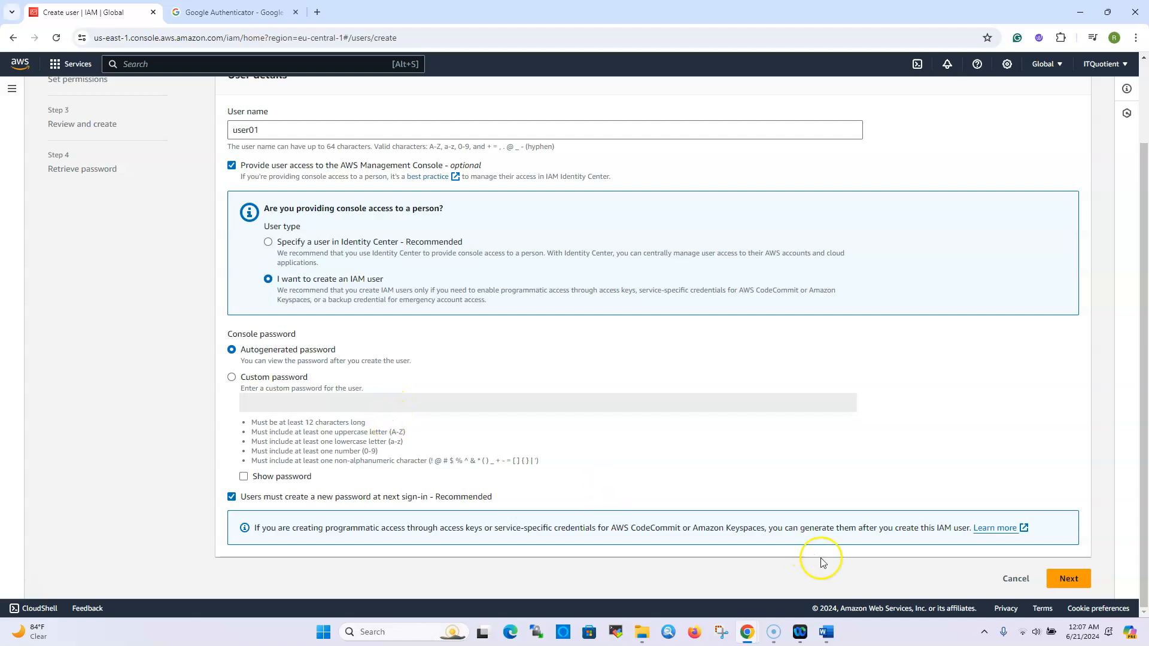
click(1068, 579)
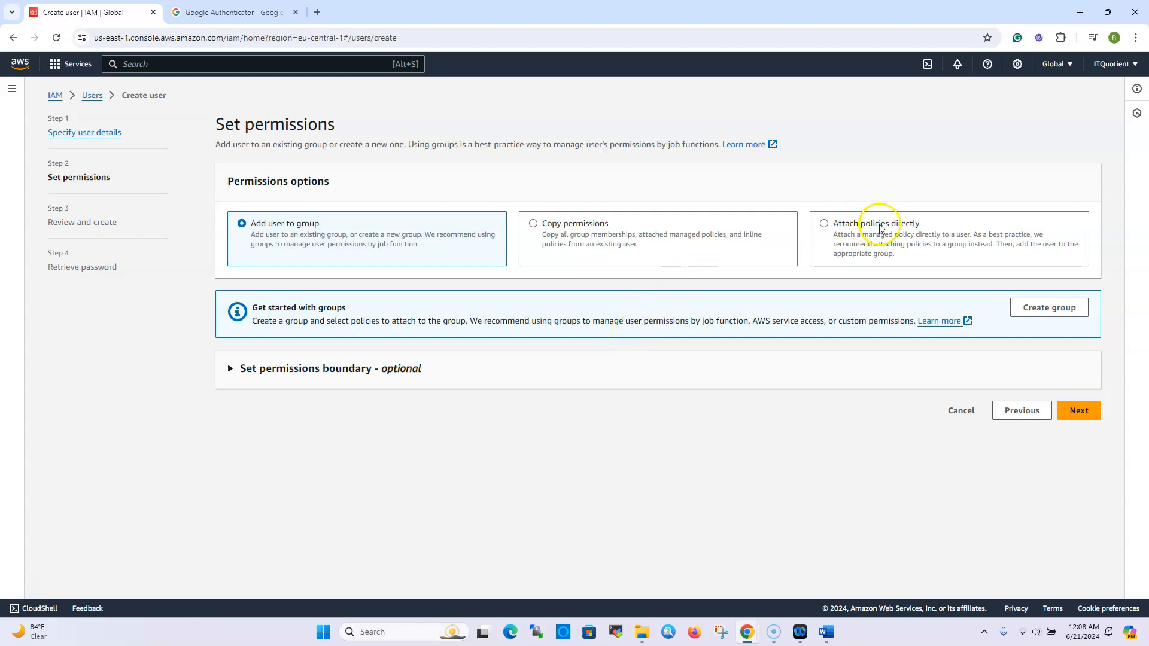
Select 'Attach policies directly' and tick the AdministratorAccess managed policy for user01
click(826, 225)
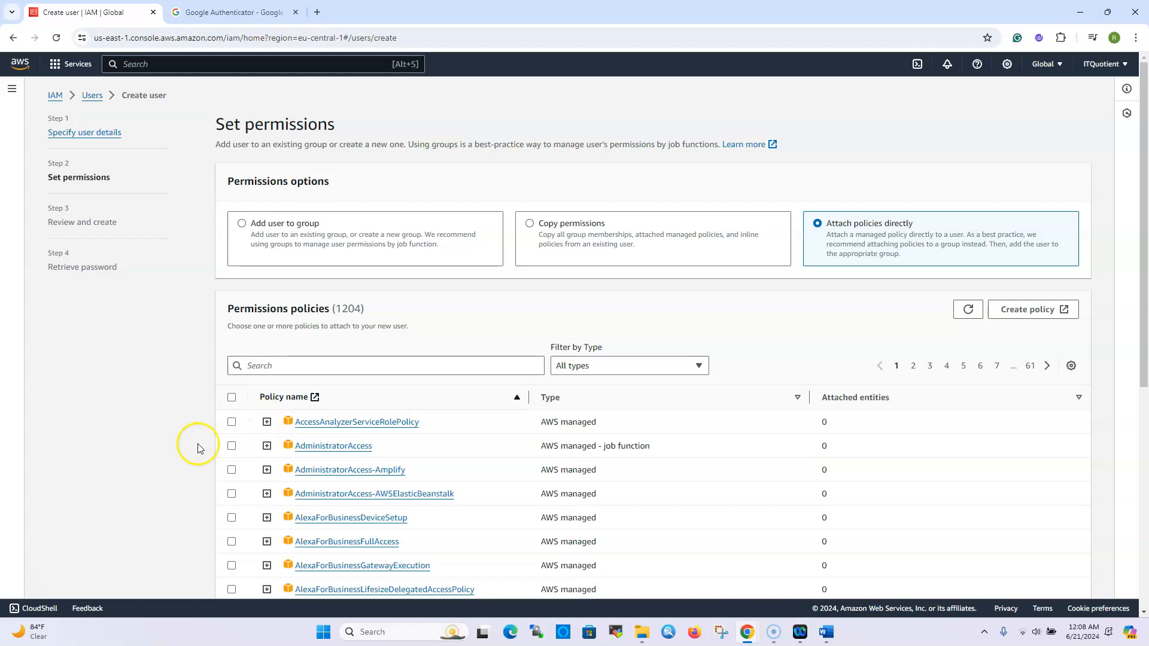
scroll(361, 426, down, 2)
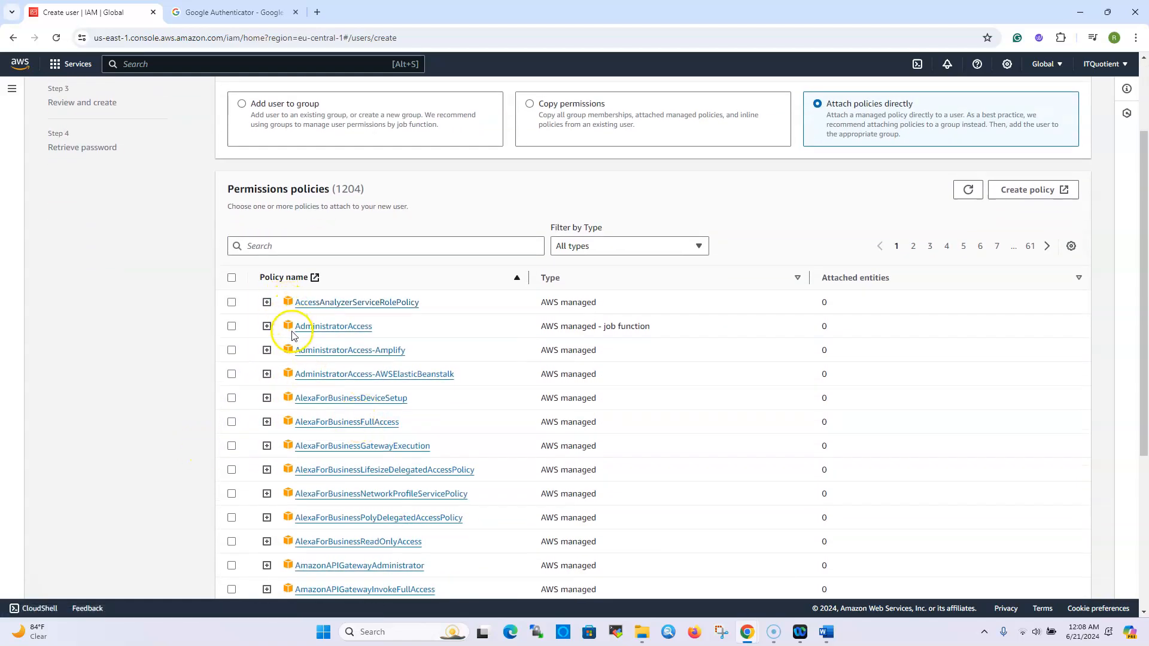
scroll(291, 347, down, 3)
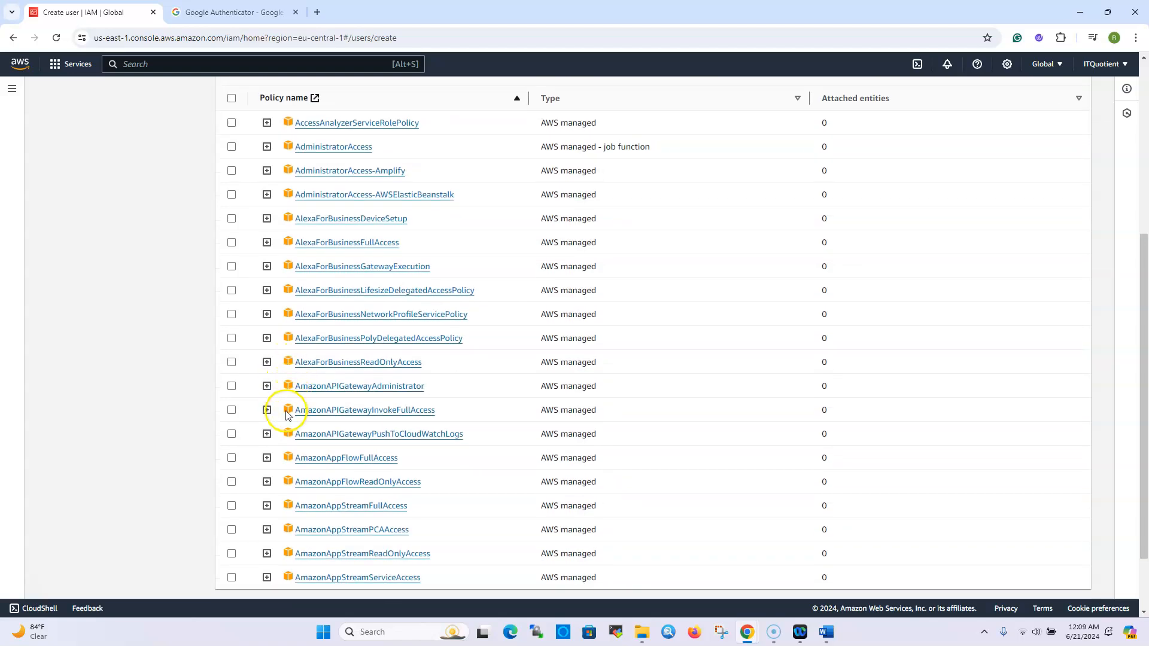
scroll(287, 413, down, 1)
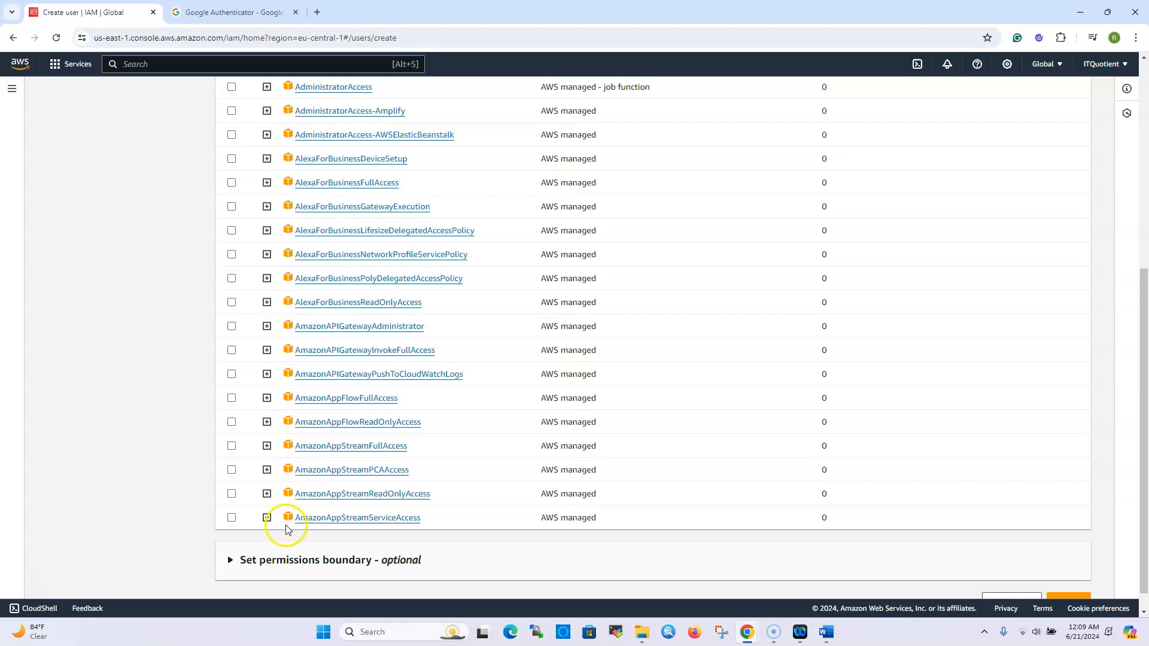
scroll(287, 523, up, 3)
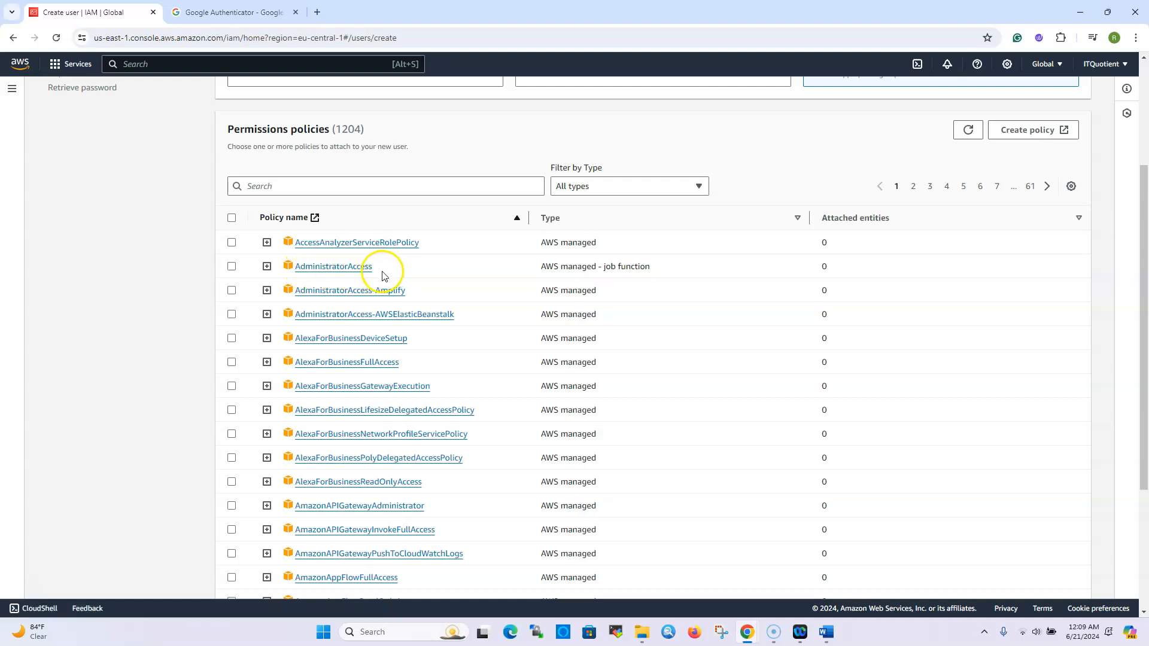
click(232, 267)
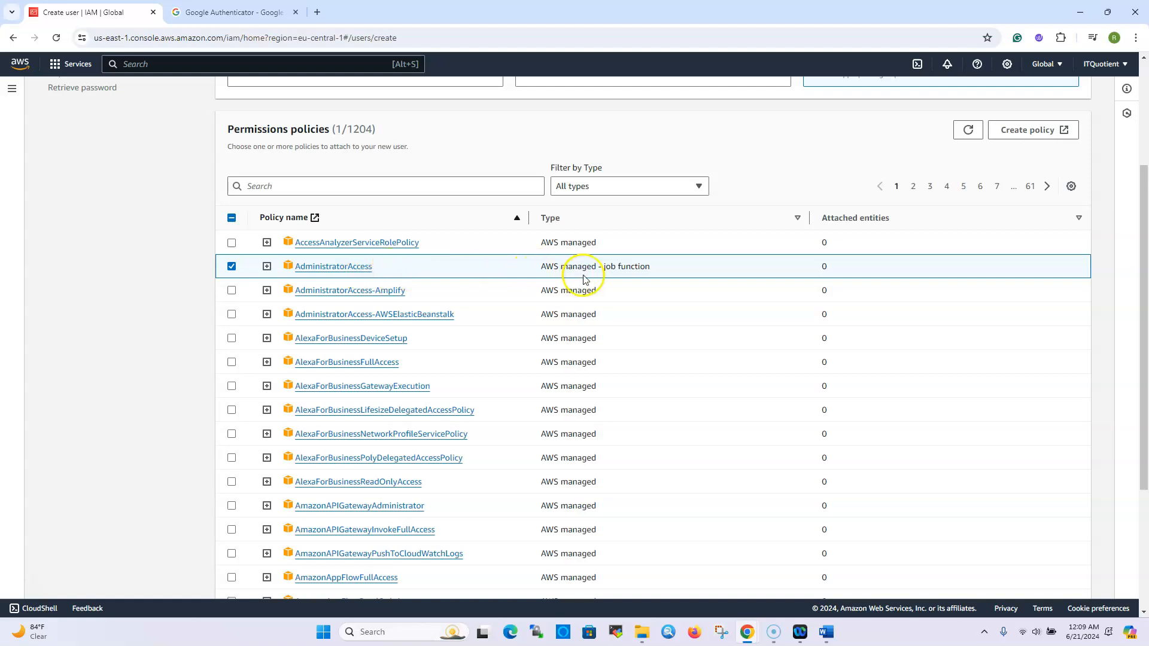
scroll(991, 302, down, 3)
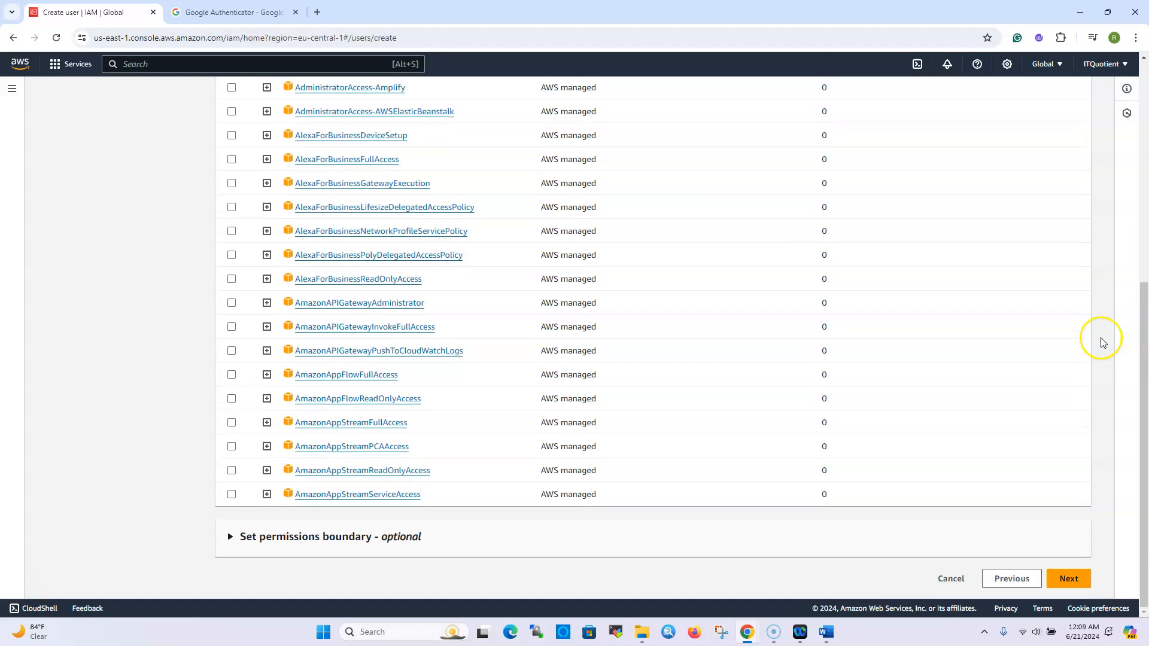
Advance the Create user wizard to the Review and create step for user01
click(1063, 579)
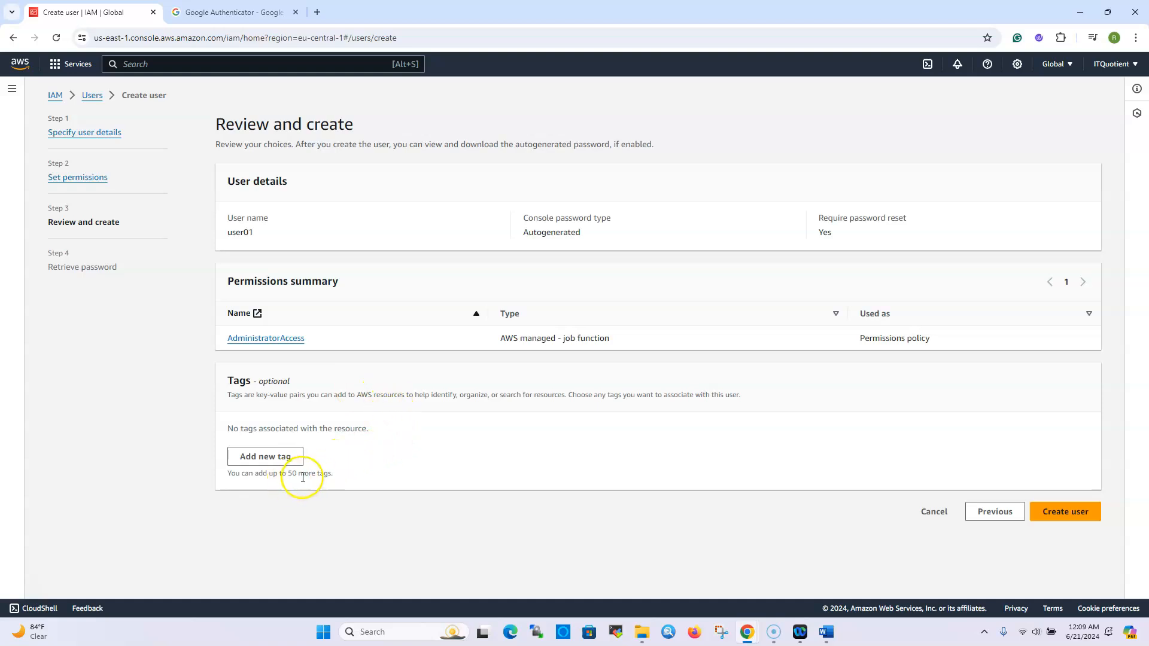
Create user01, reveal its generated password, and download the credentials as user01_credentials.csv
click(1065, 515)
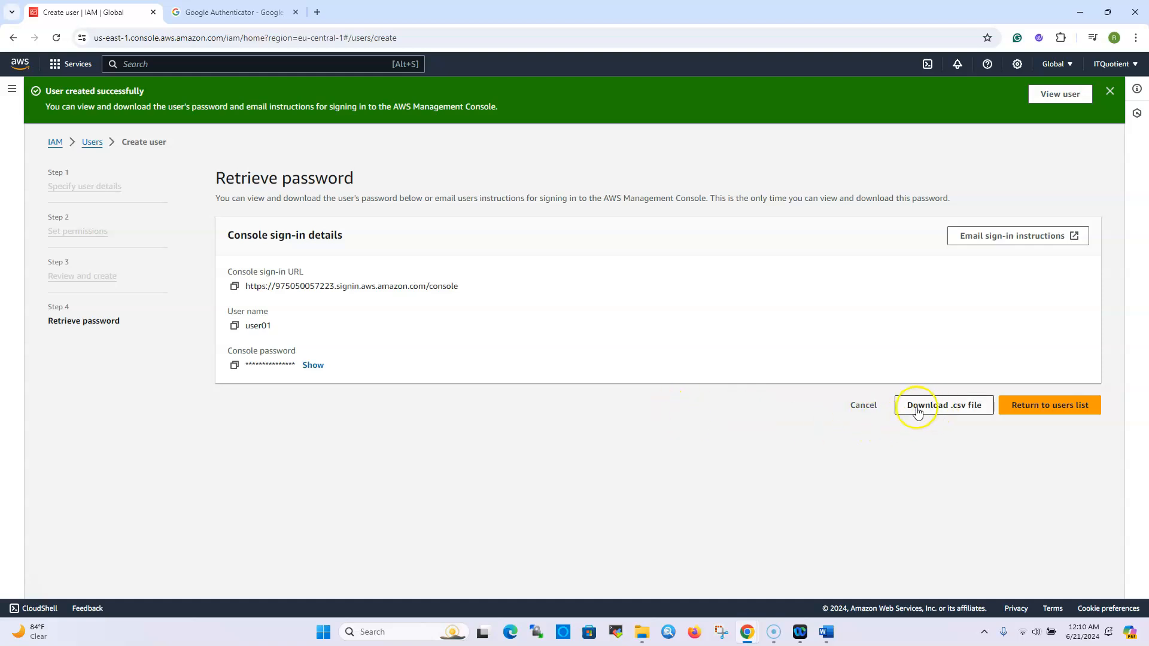
click(312, 364)
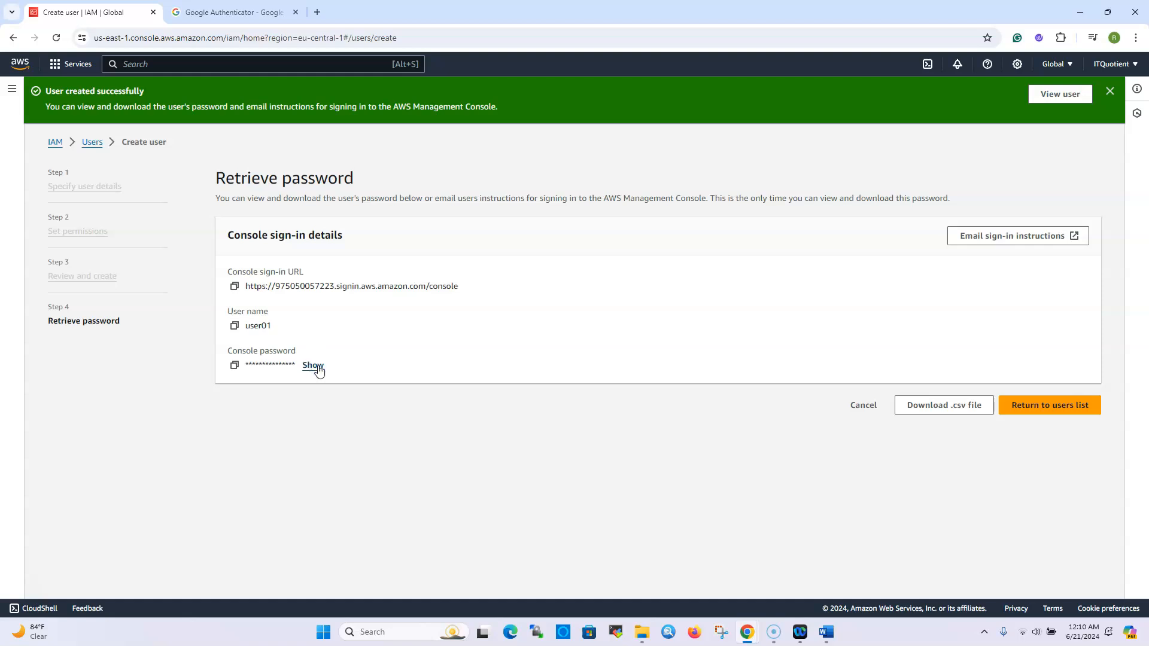
click(952, 408)
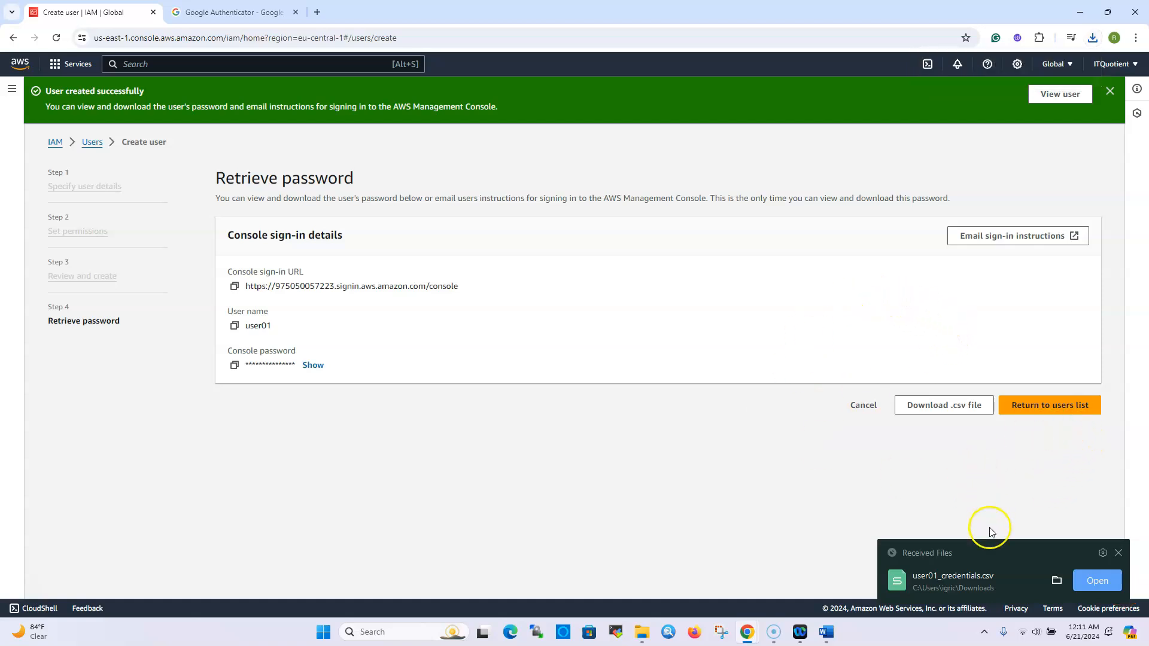
click(1050, 407)
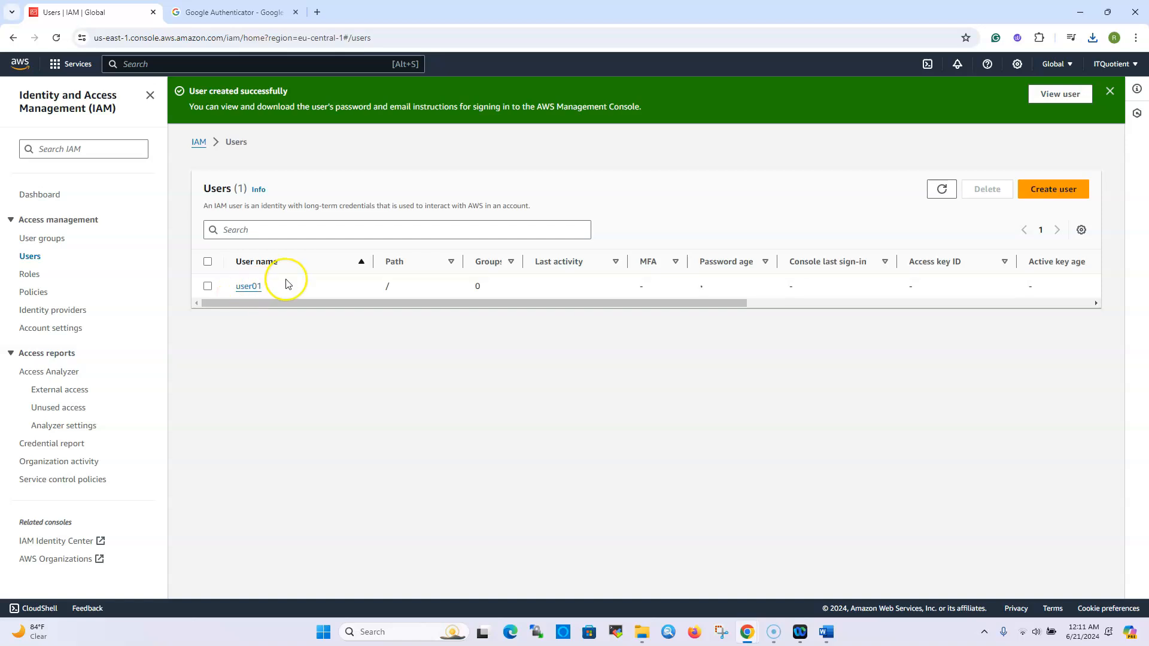
click(250, 289)
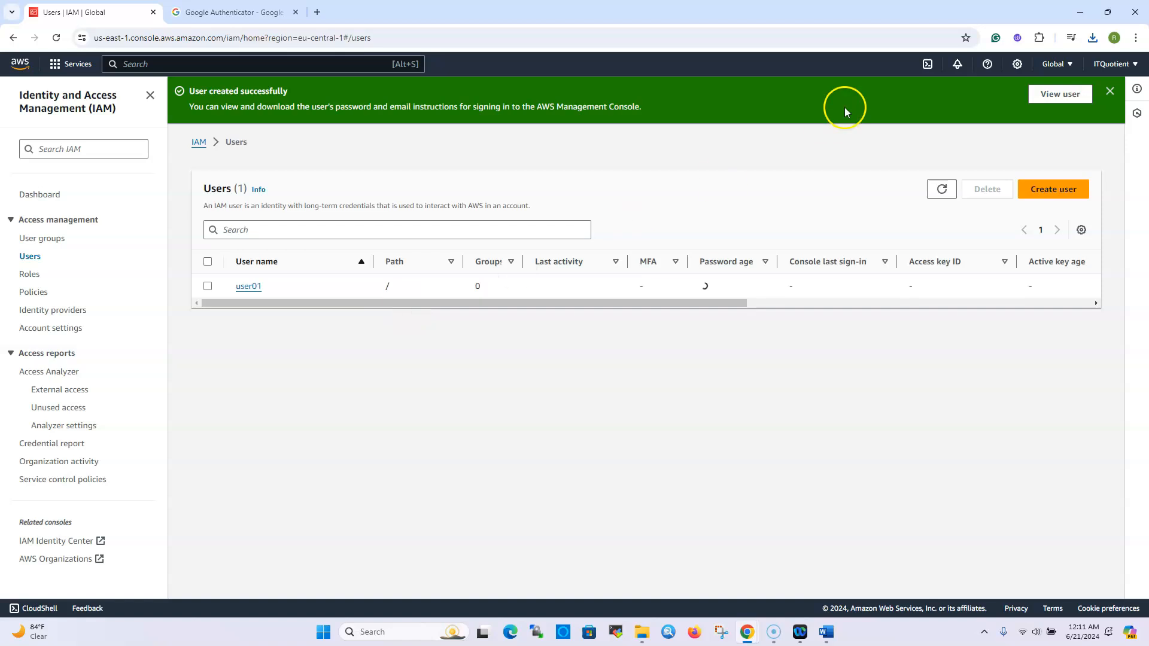
Copy the account ID from the account menu, then sign out of the console
click(1135, 66)
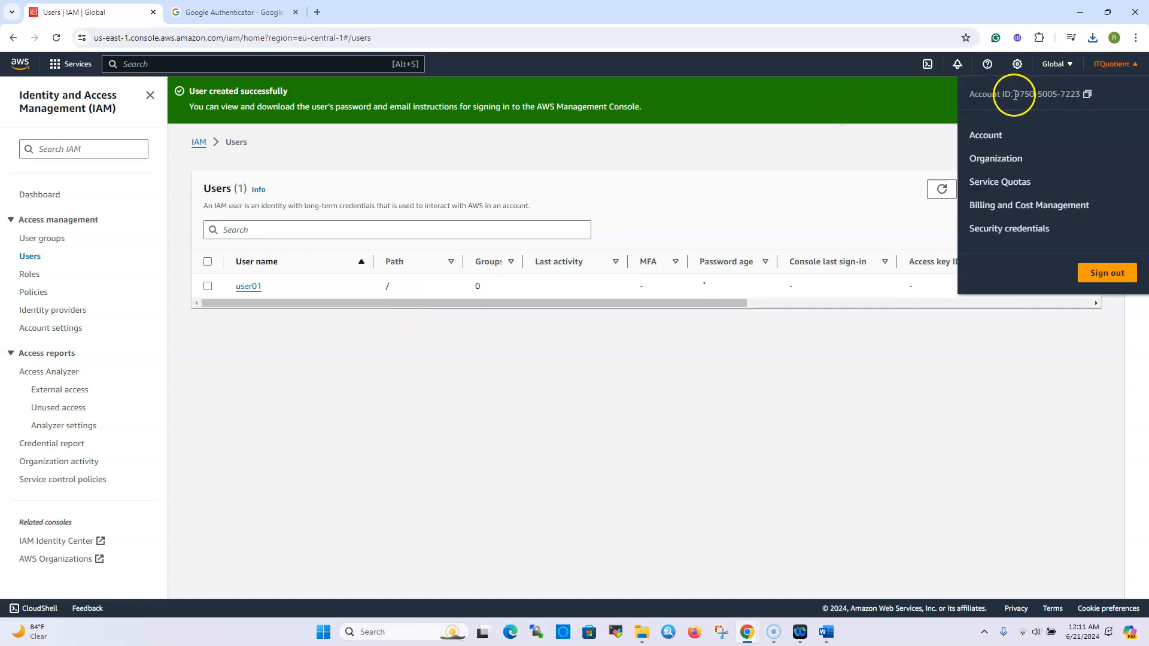
click(1087, 95)
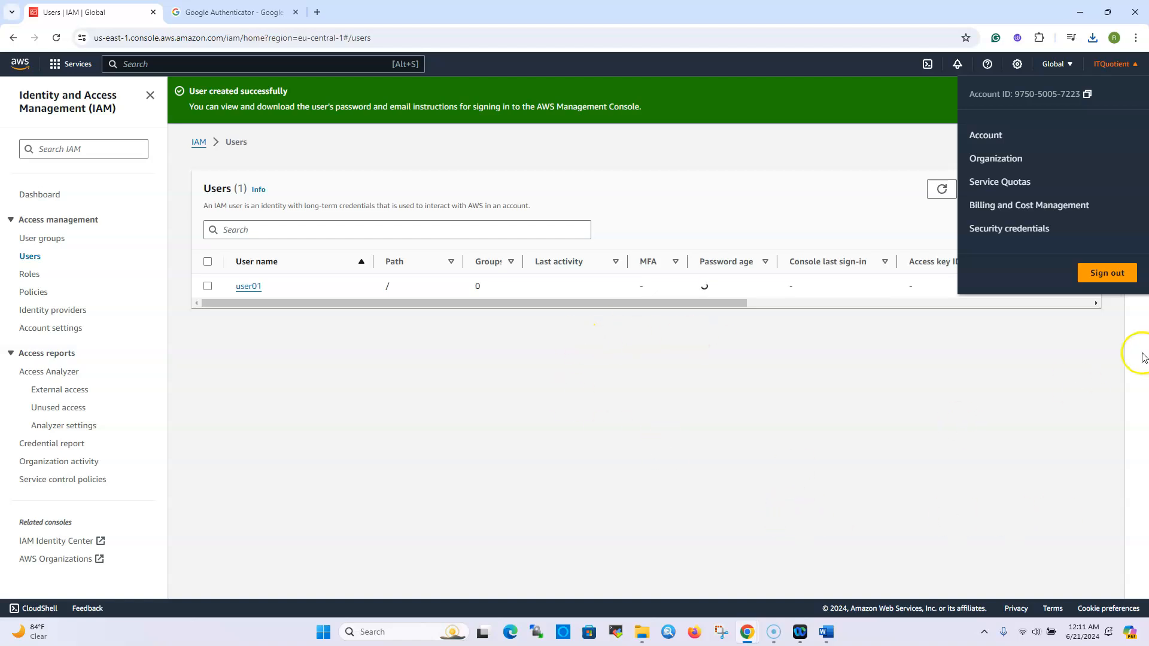
click(1109, 273)
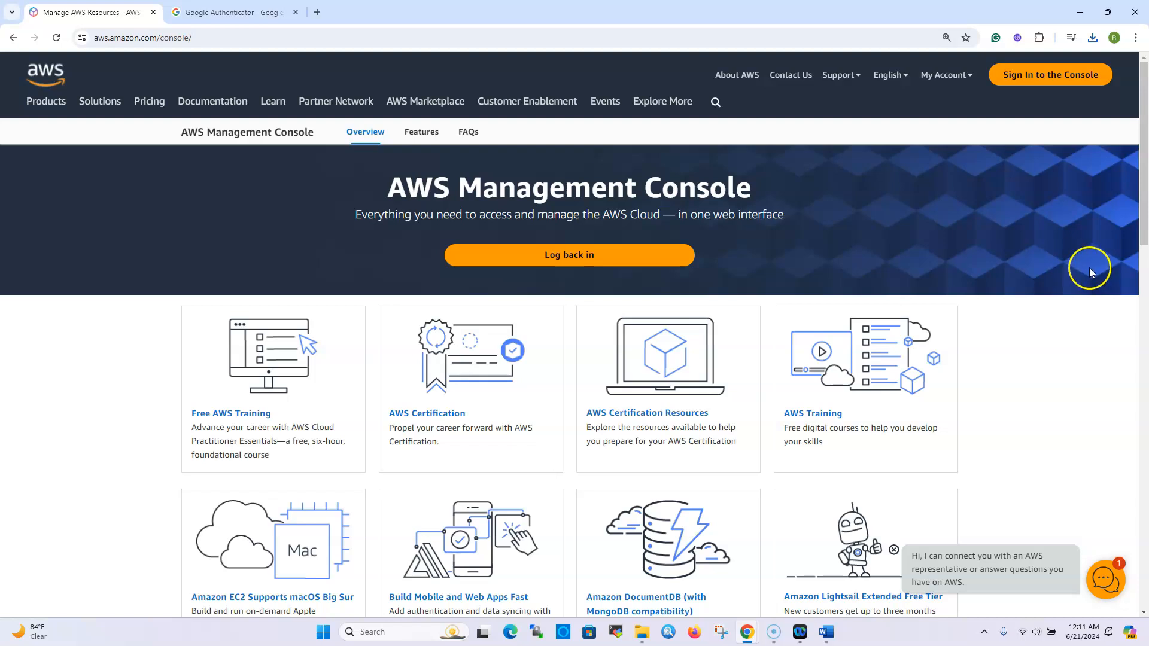
Go from the public landing page to the AWS console sign-in page
click(1052, 73)
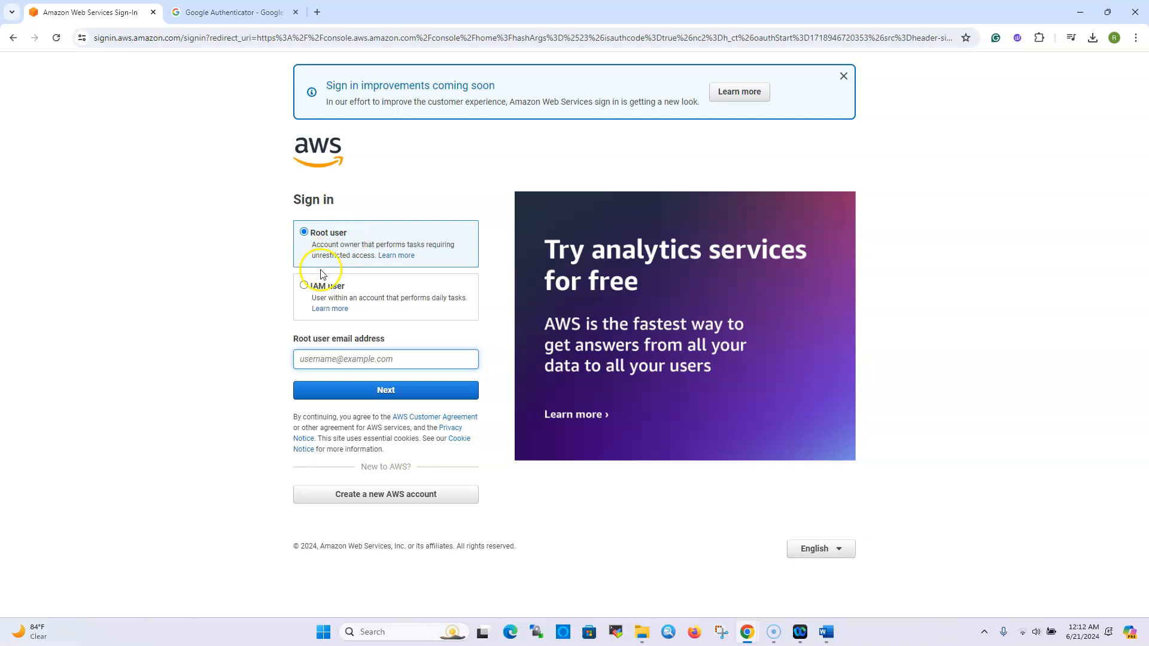
Choose IAM user sign-in, paste the account ID, and enter user name 'user01'
click(304, 286)
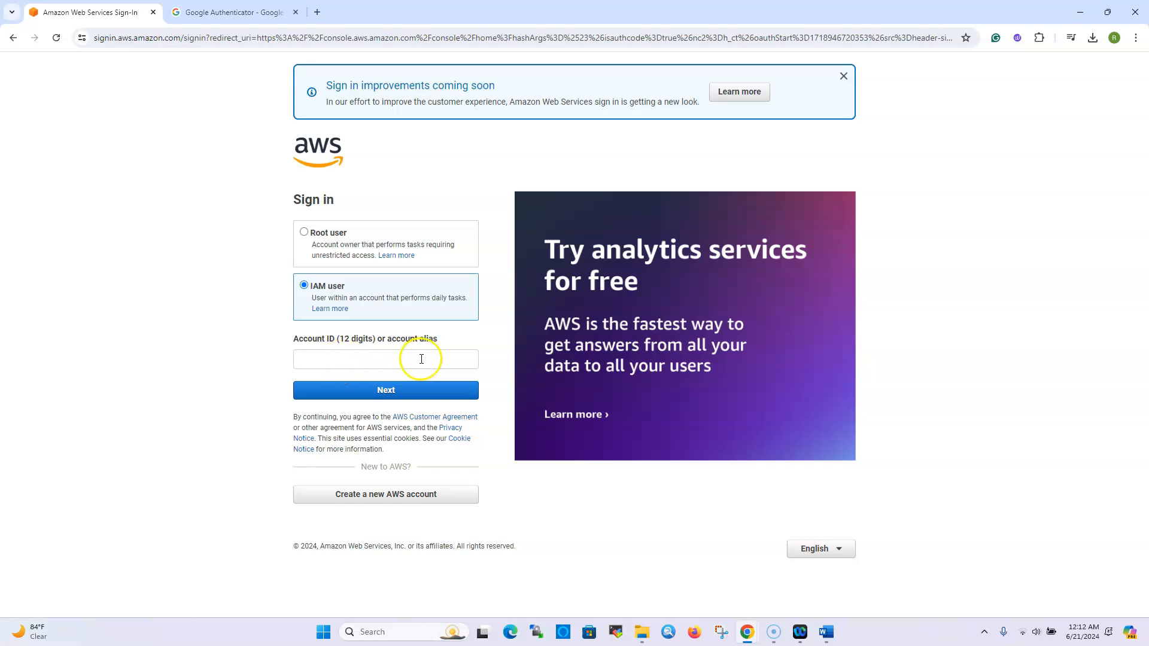
click(370, 361)
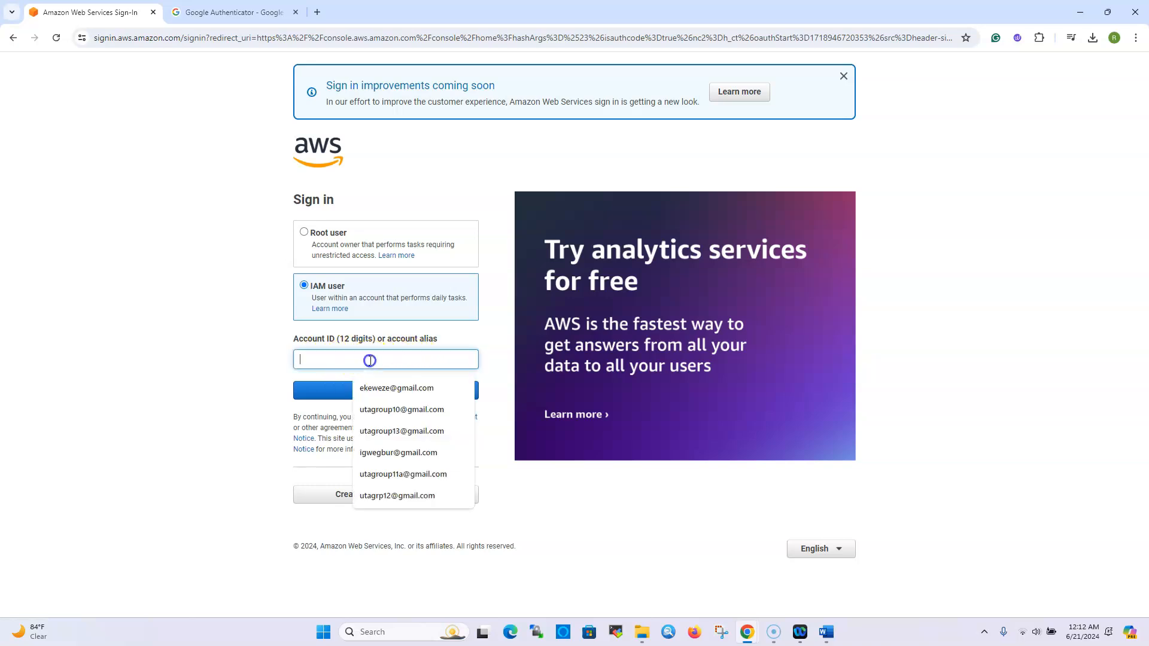
right_click(369, 360)
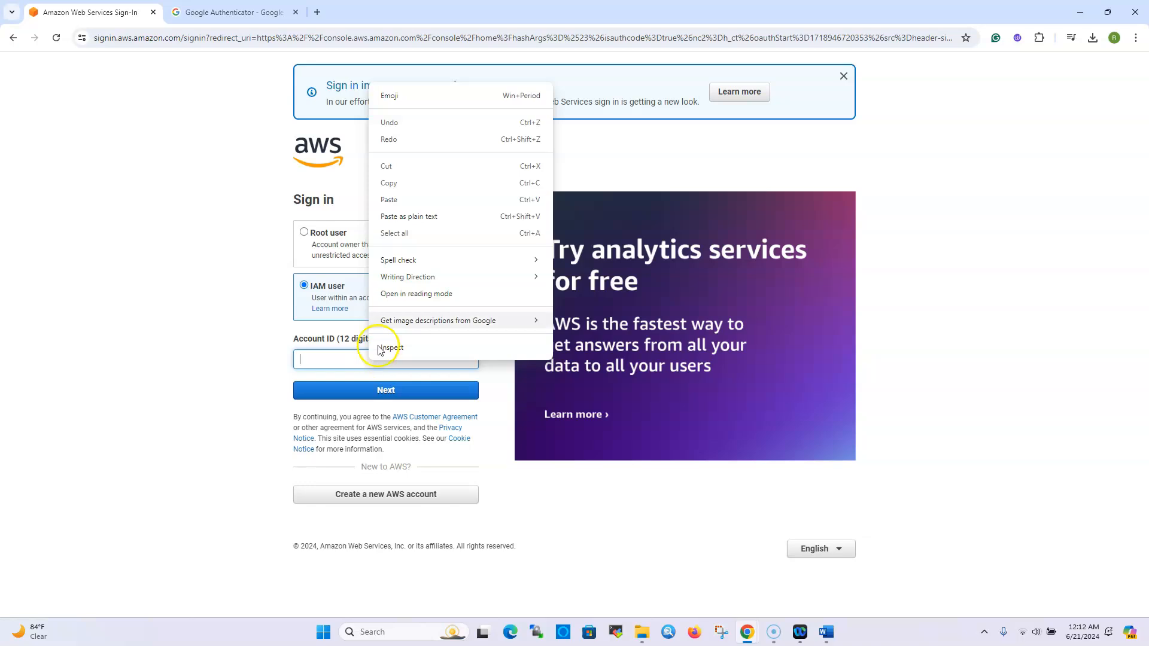
click(395, 201)
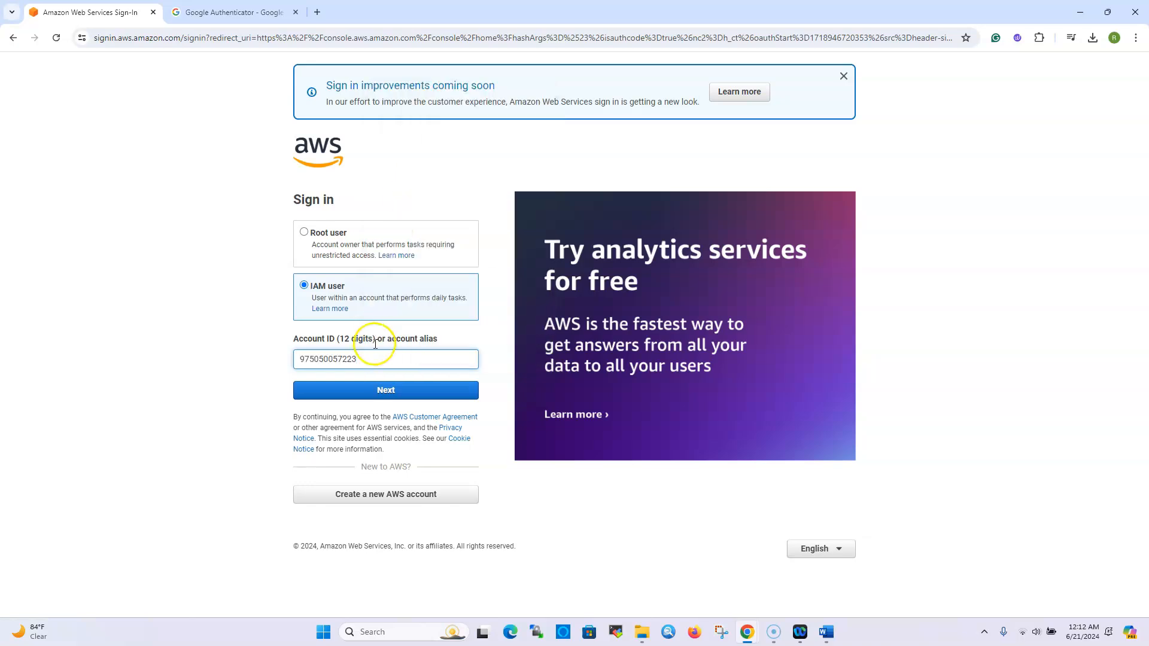
click(389, 392)
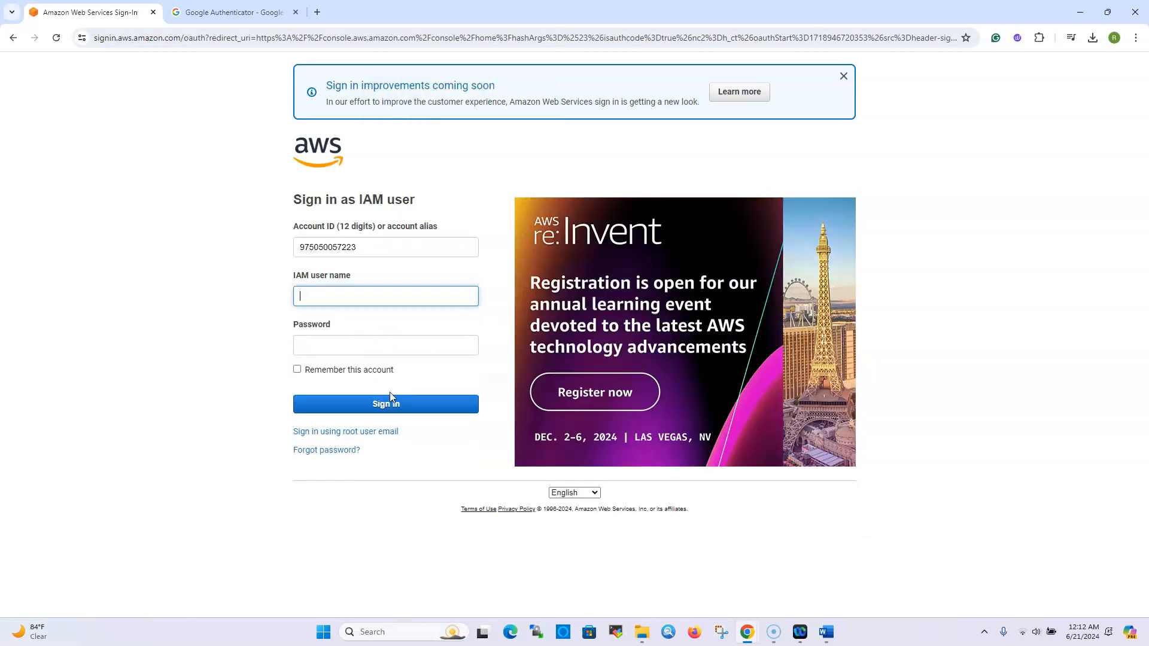
click(345, 295)
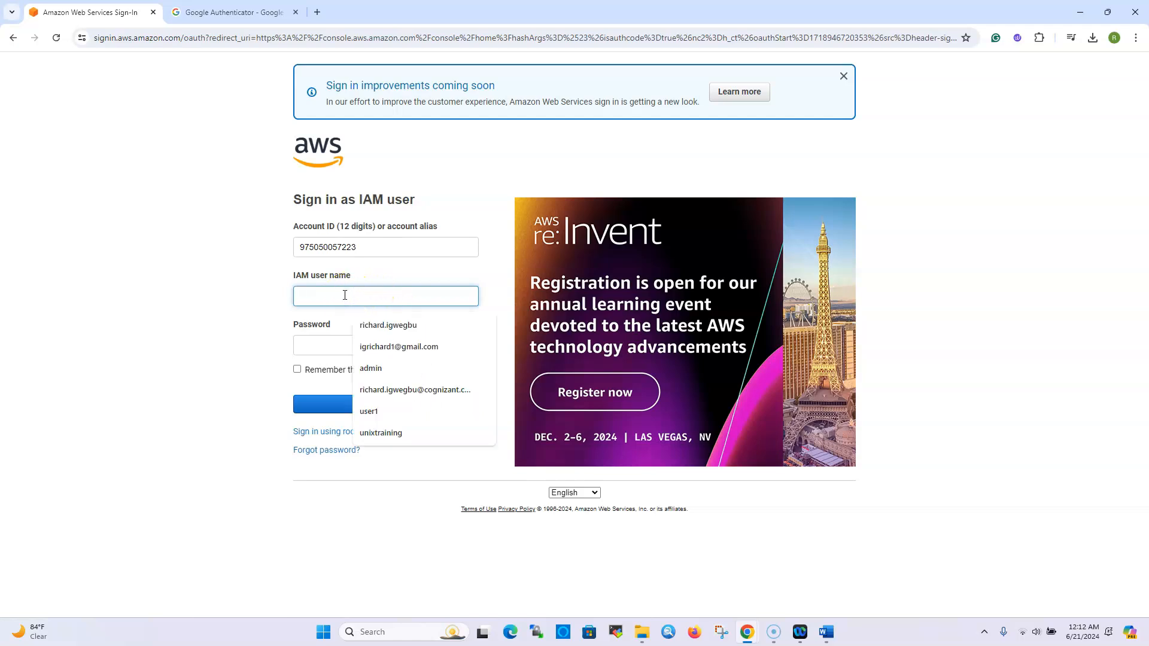
text(user01)
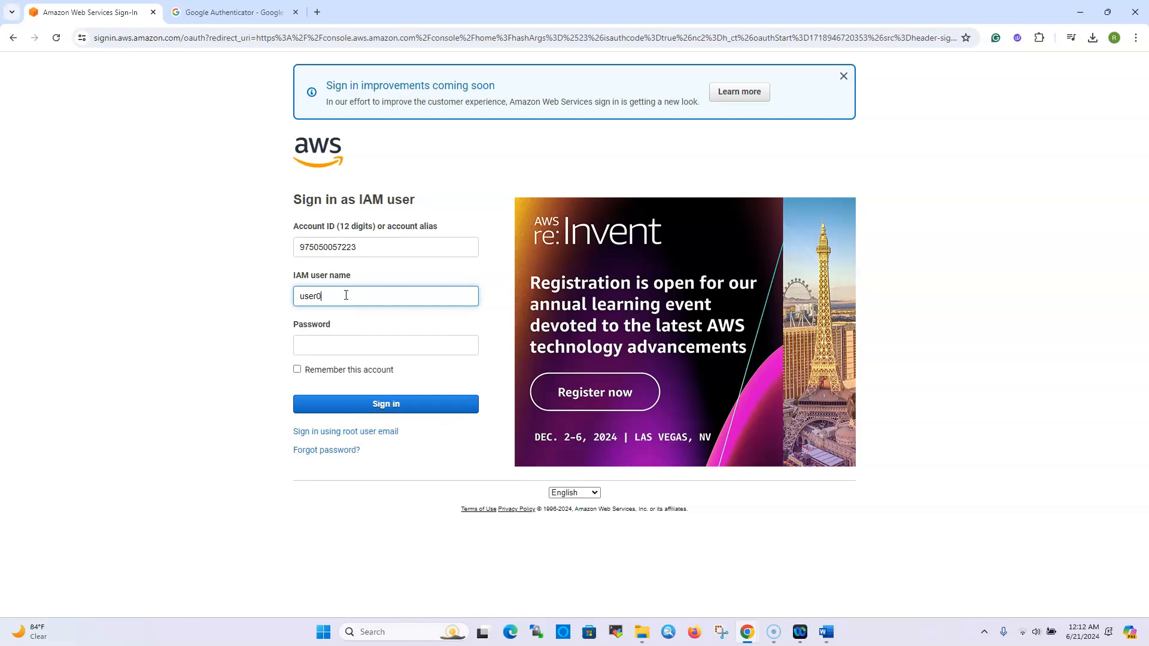
click(370, 348)
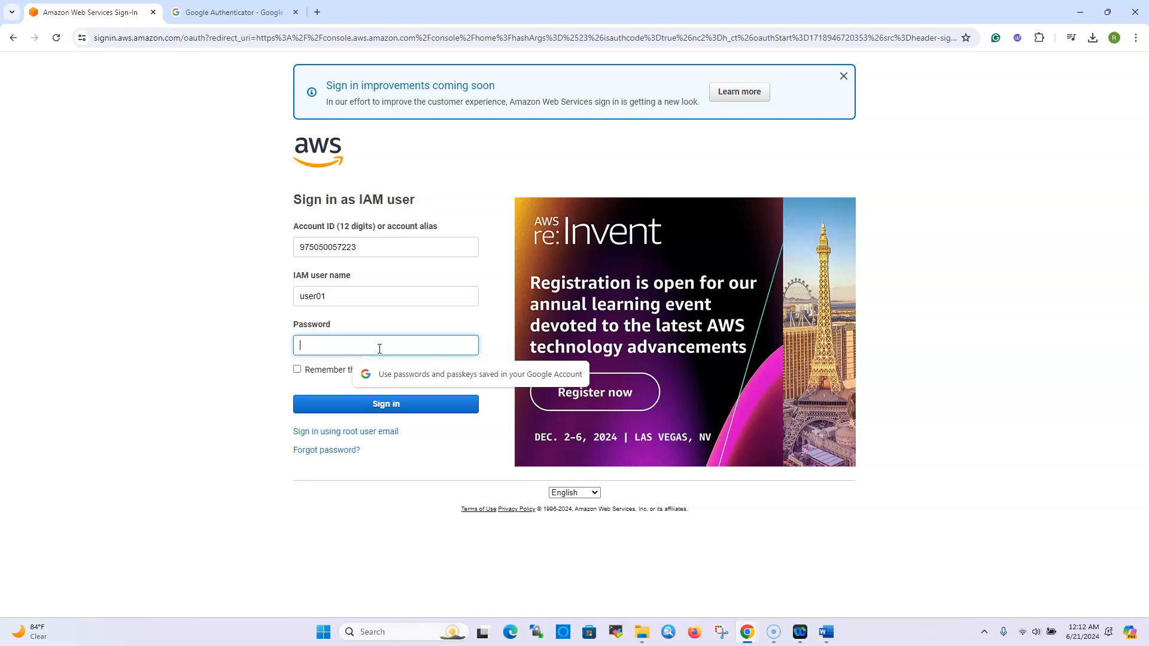
Open user01_credentials.csv from the Downloads folder in File Explorer
click(641, 631)
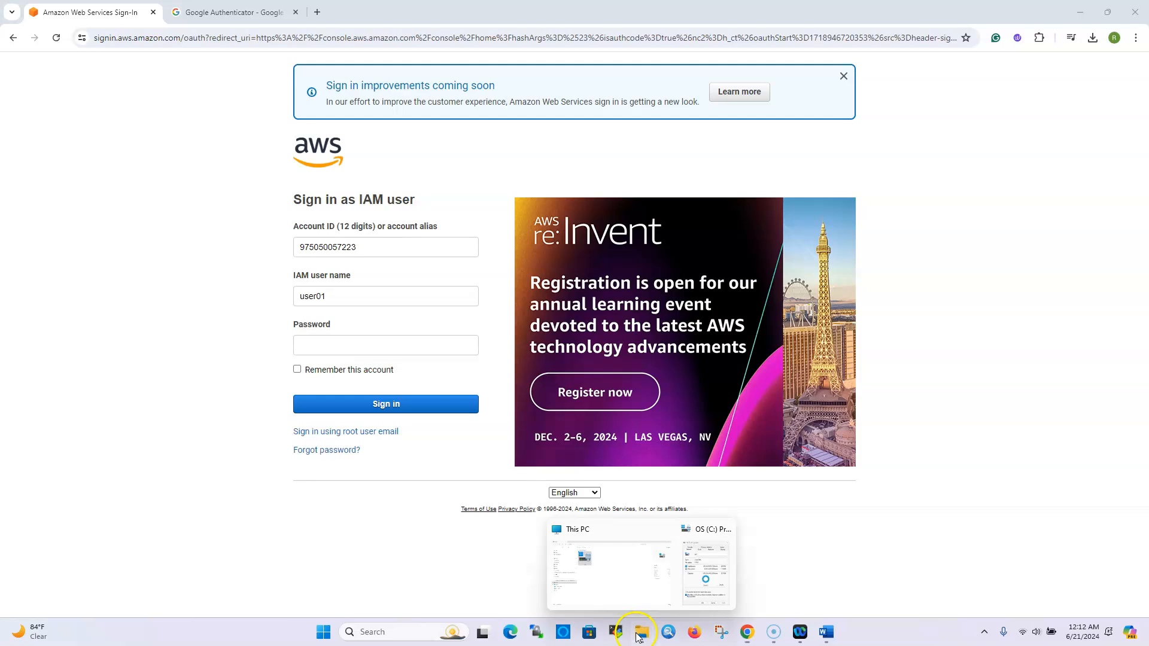
click(631, 606)
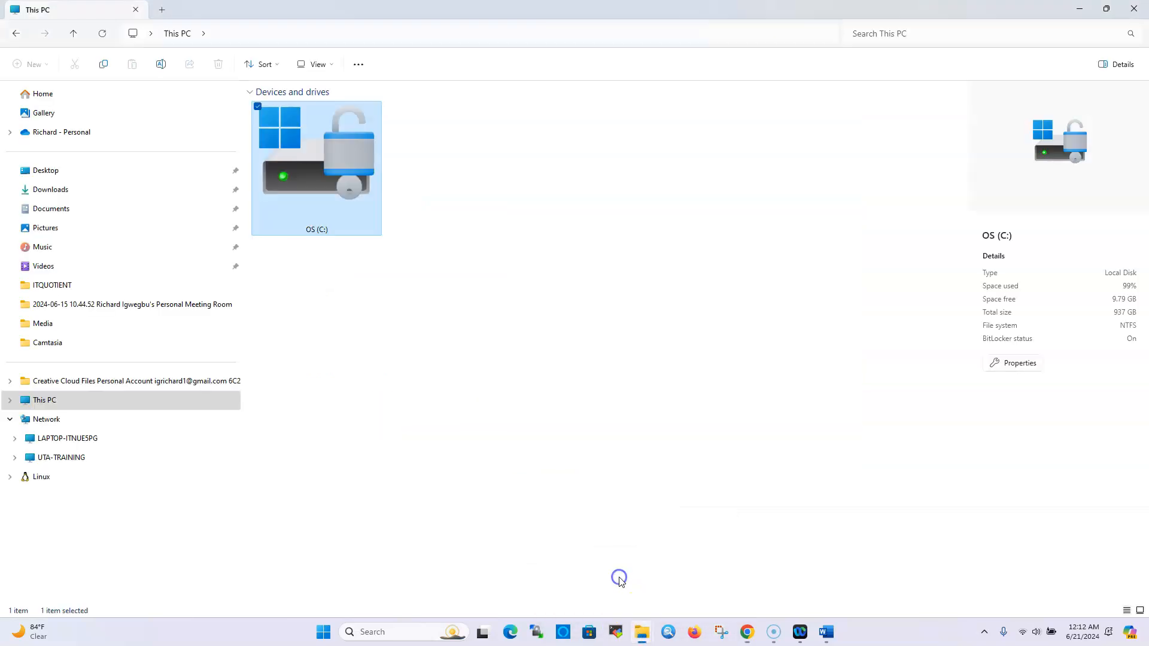
click(63, 191)
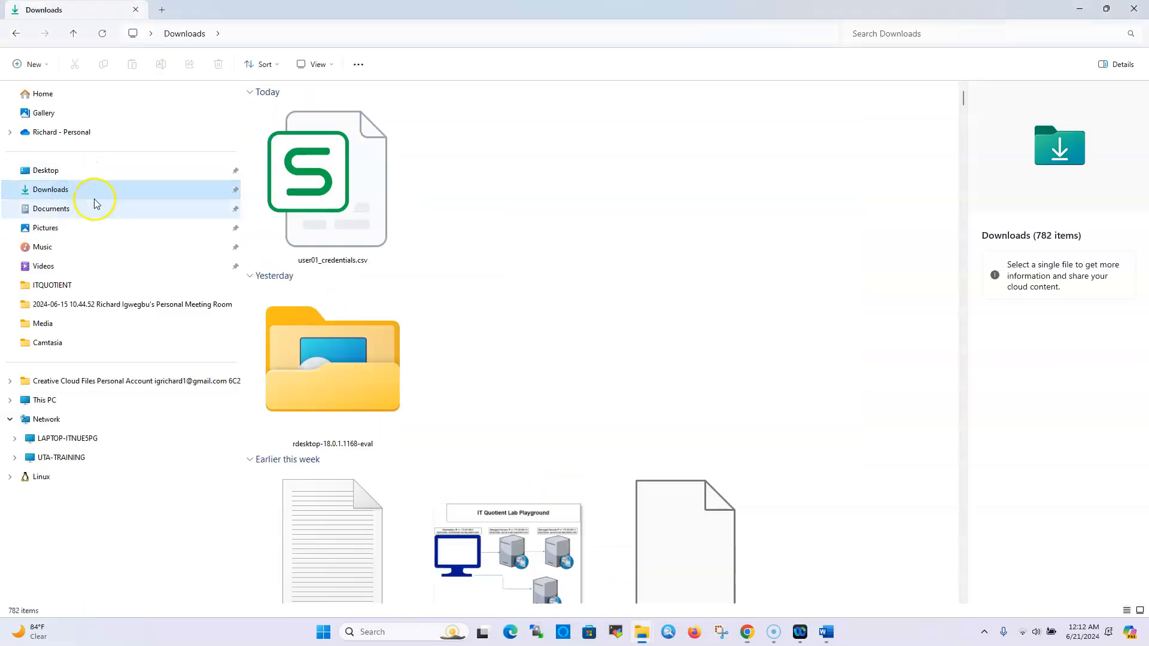
click(333, 199)
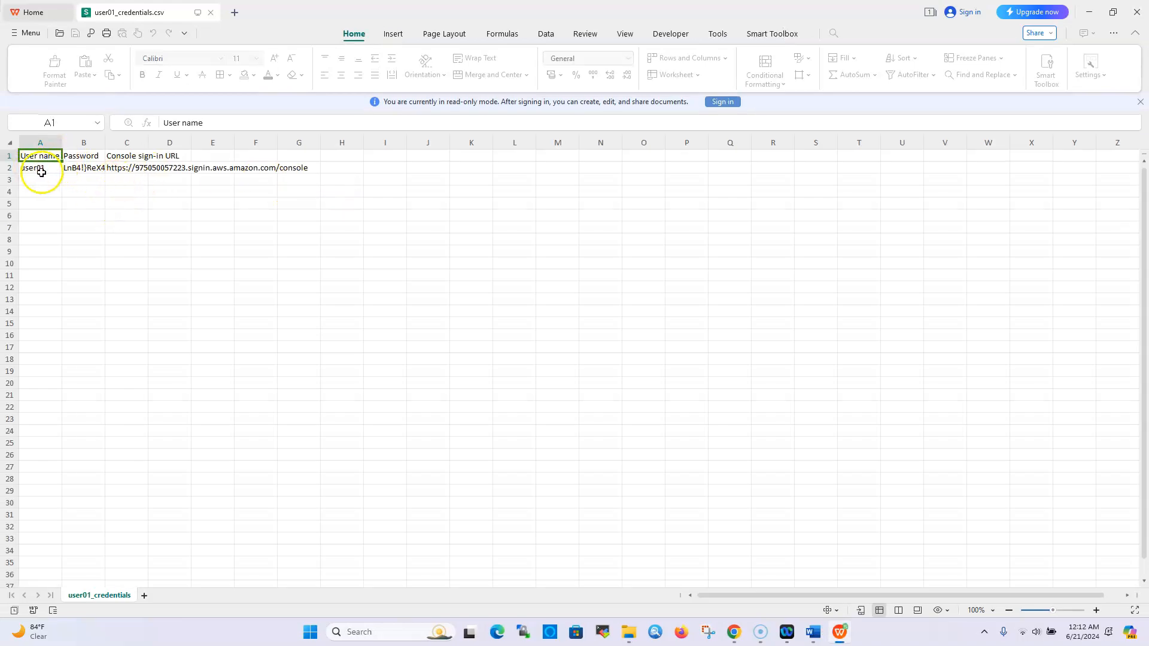
Autofit the Password column and select the password in cell B2
double_click(105, 143)
click(95, 168)
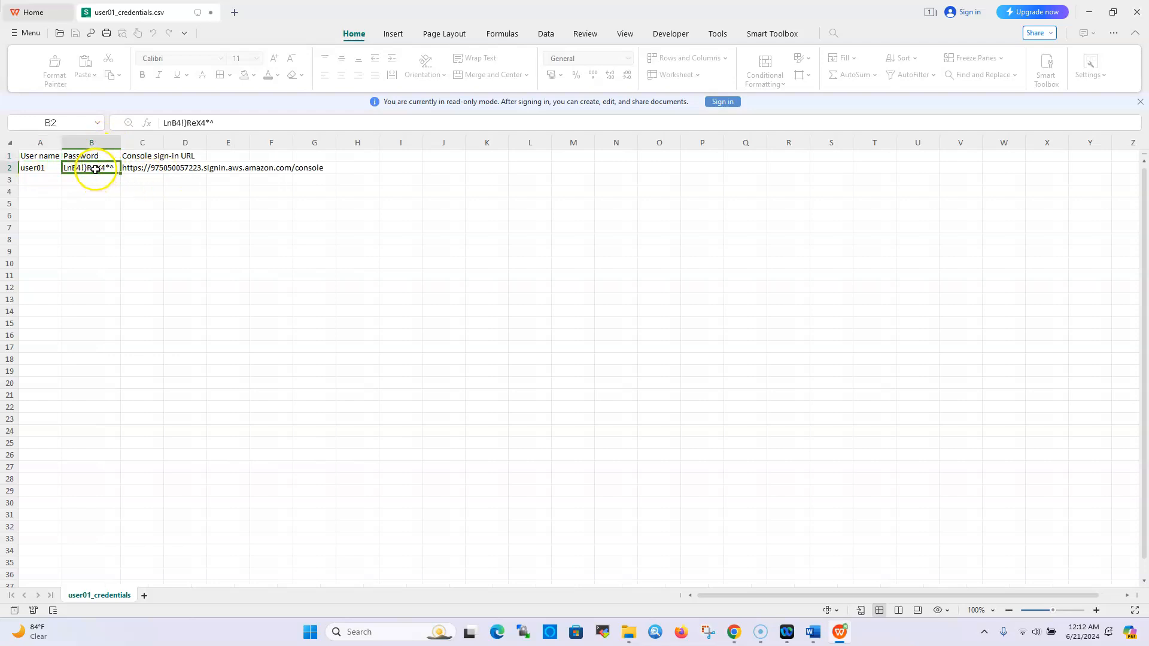
right_click(95, 170)
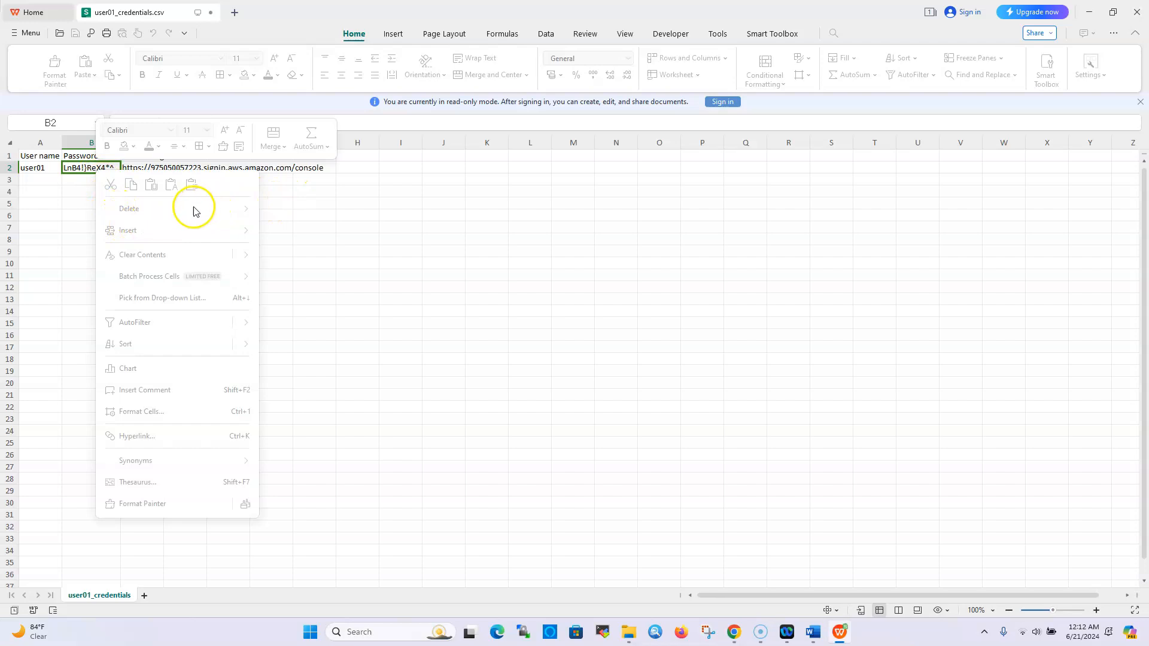
click(84, 194)
click(83, 169)
right_click(87, 171)
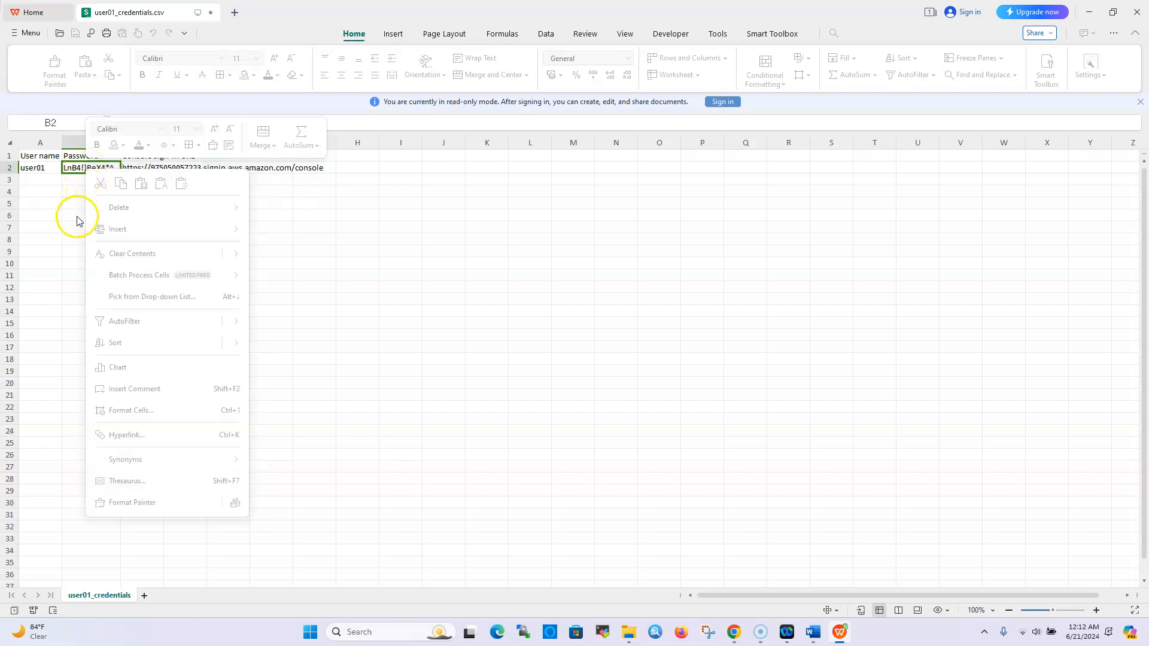
click(65, 253)
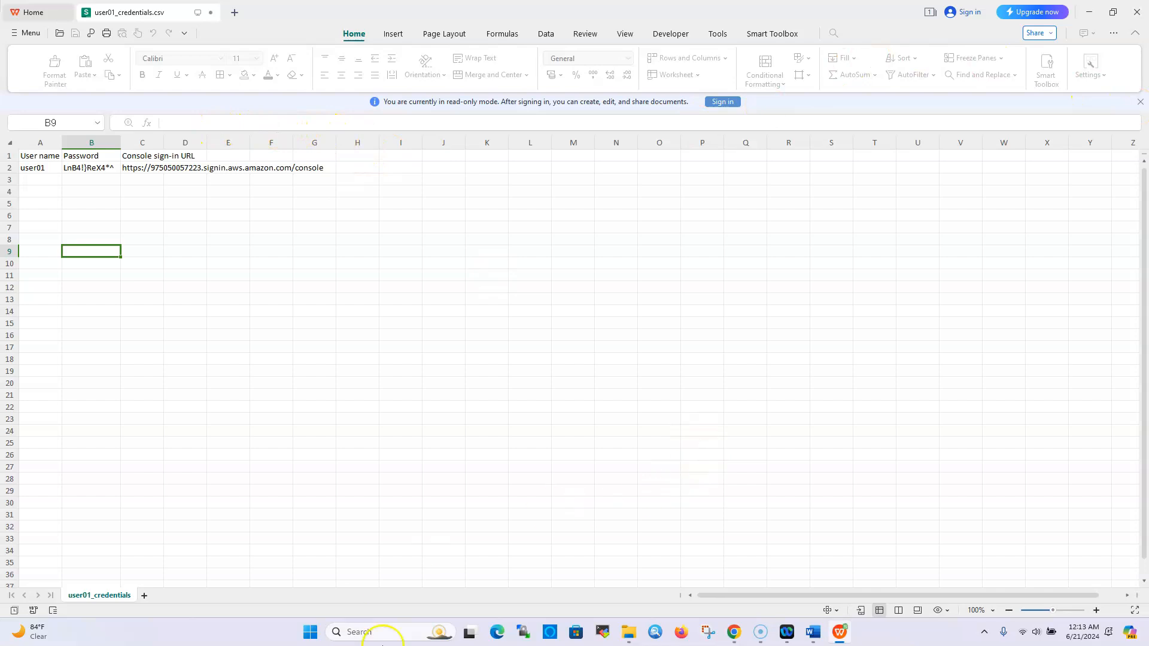
Launch Notepad, maximize it, and start a new empty note
click(367, 631)
text(note)
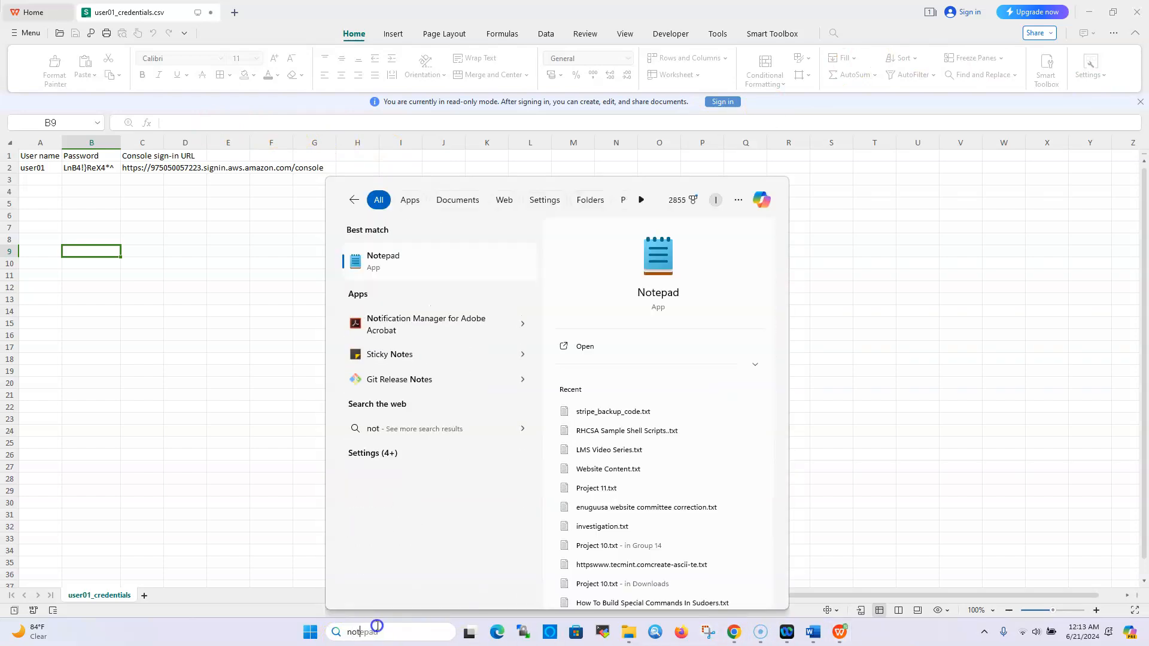
click(379, 262)
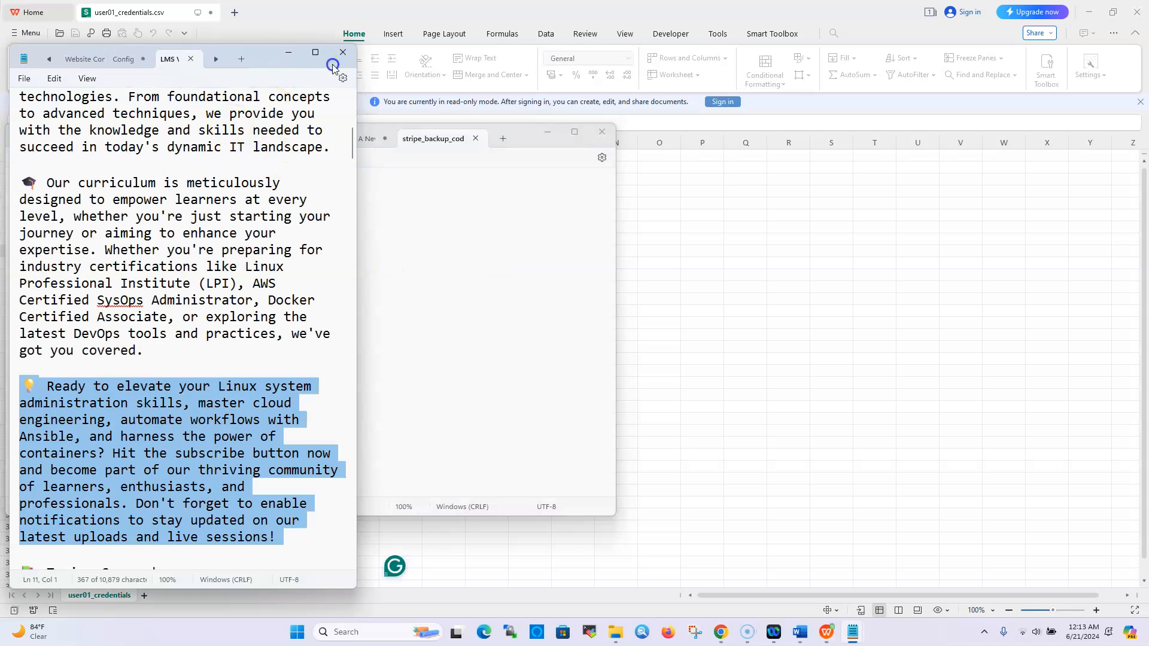
click(317, 53)
click(536, 337)
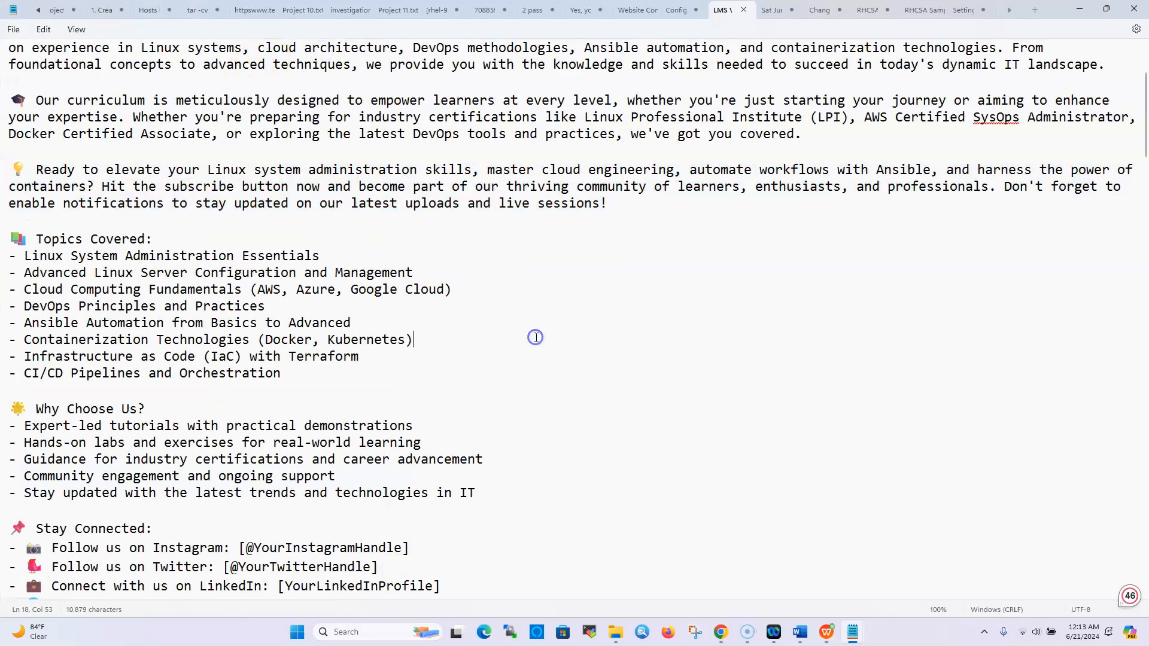
key(ctrl+n)
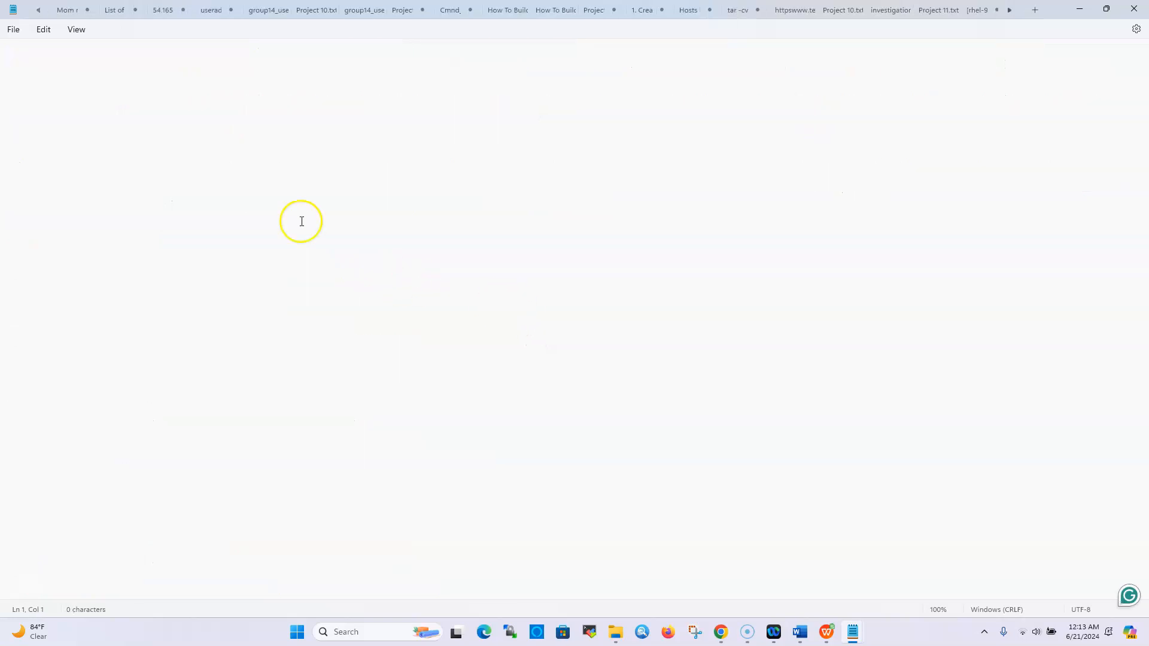
Open user01_credentials.csv from Downloads in Notepad with the All files filter
click(13, 29)
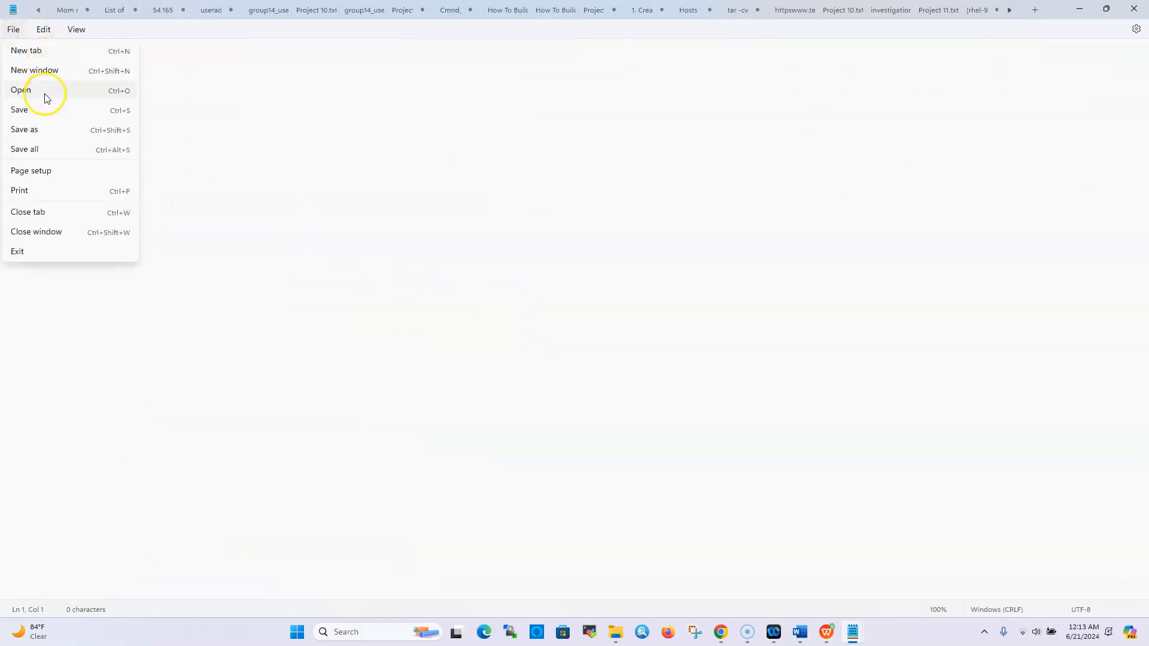
click(30, 91)
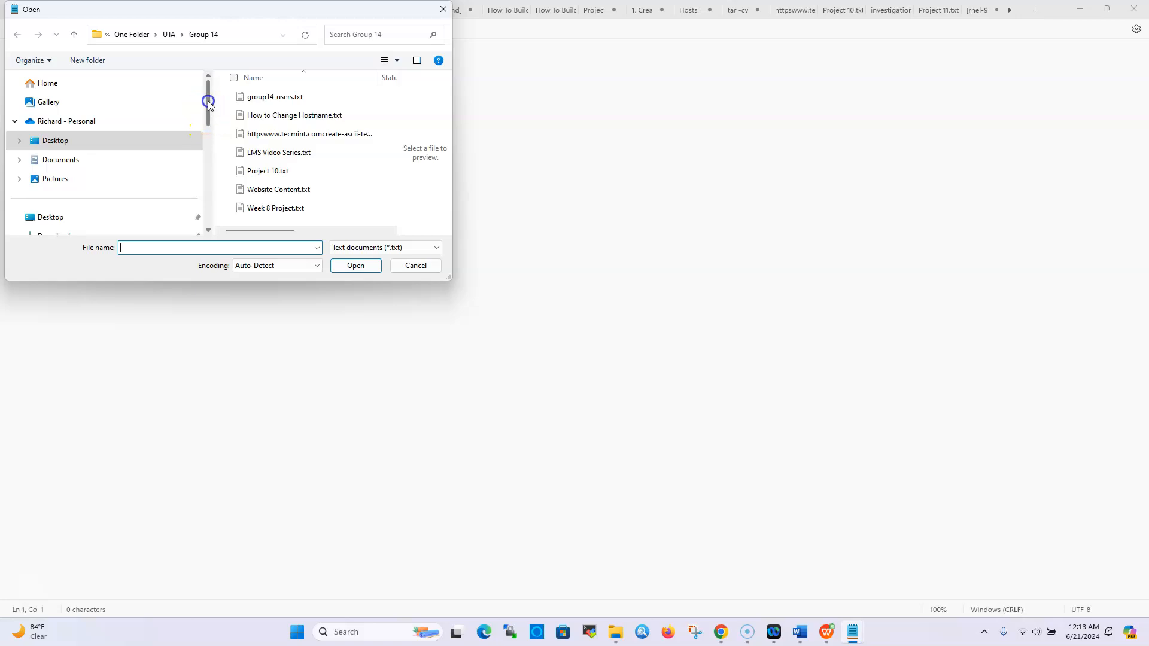
drag(207, 100, 210, 129)
click(68, 195)
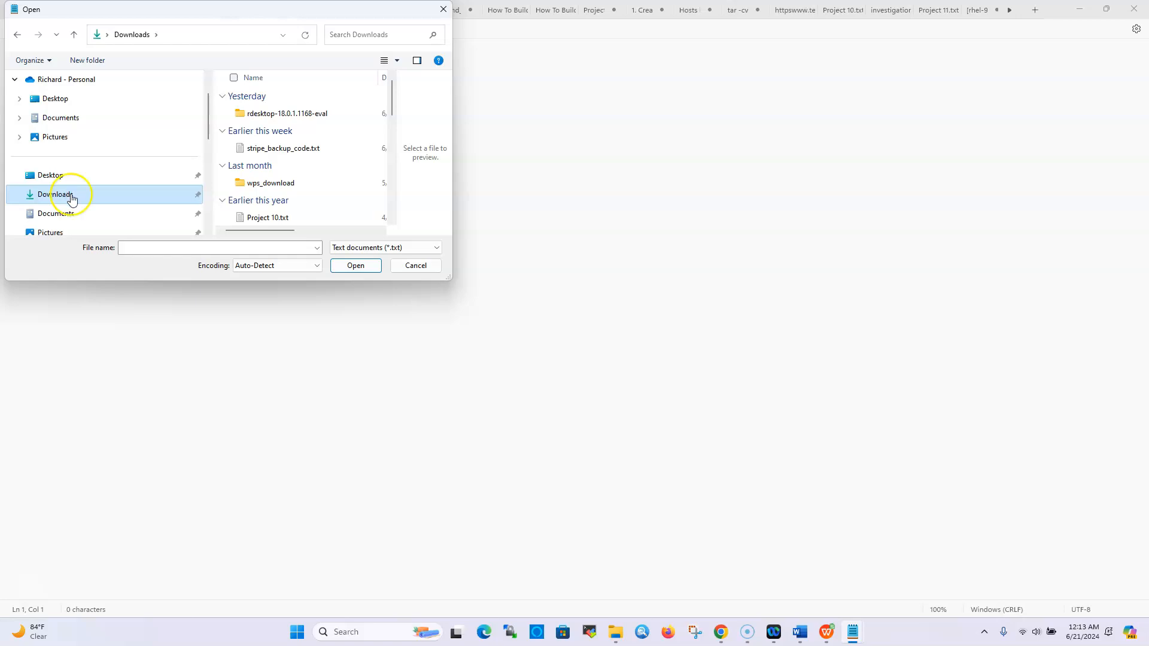
click(437, 248)
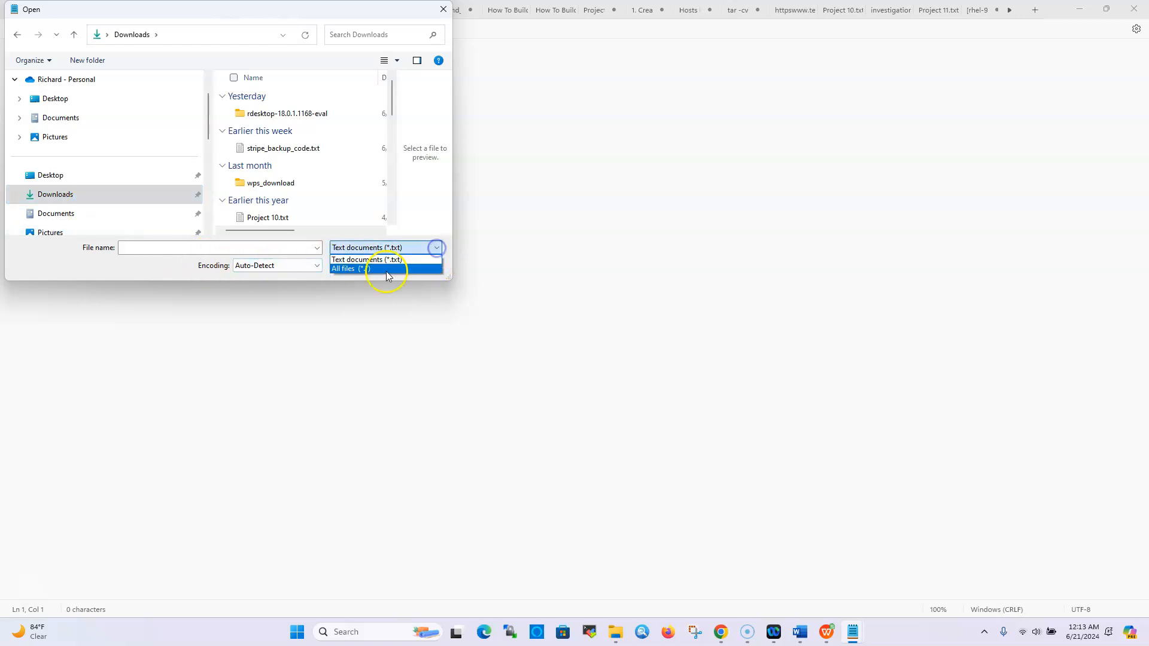
click(350, 266)
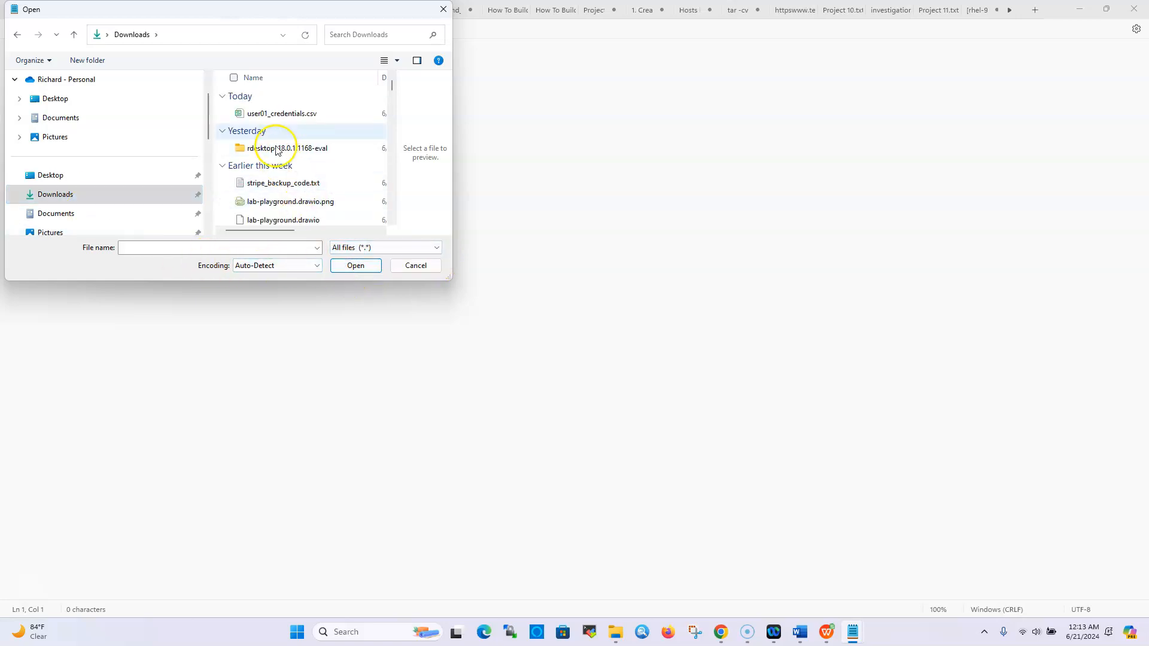
click(266, 114)
double_click(267, 115)
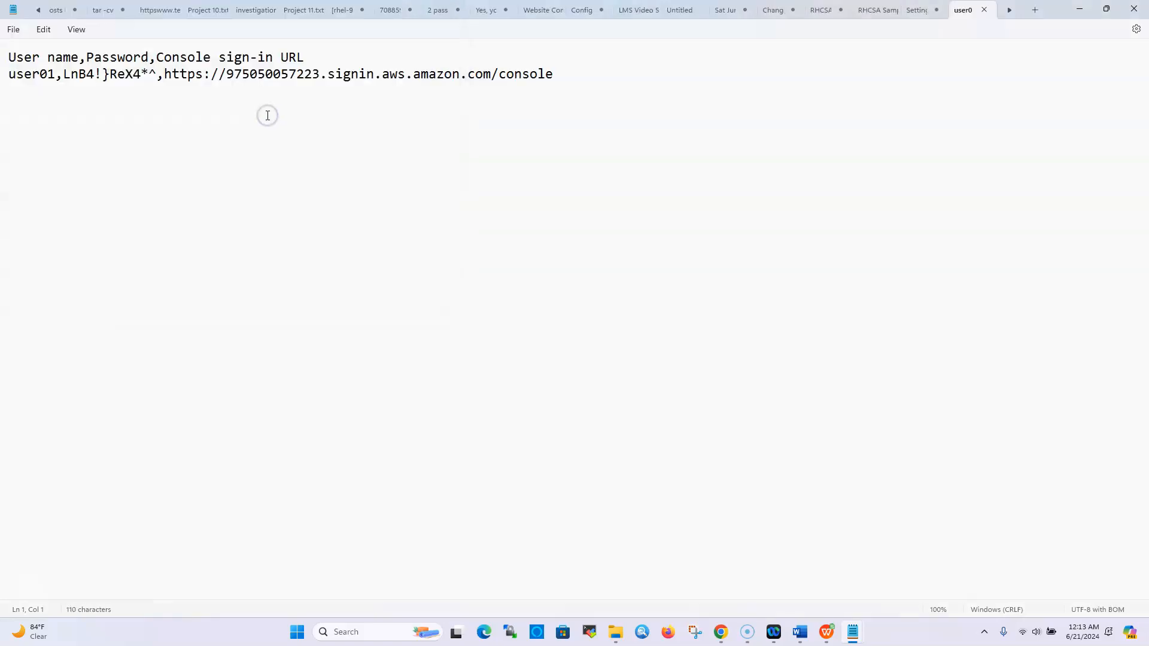
Copy user01's password from the CSV text
click(85, 84)
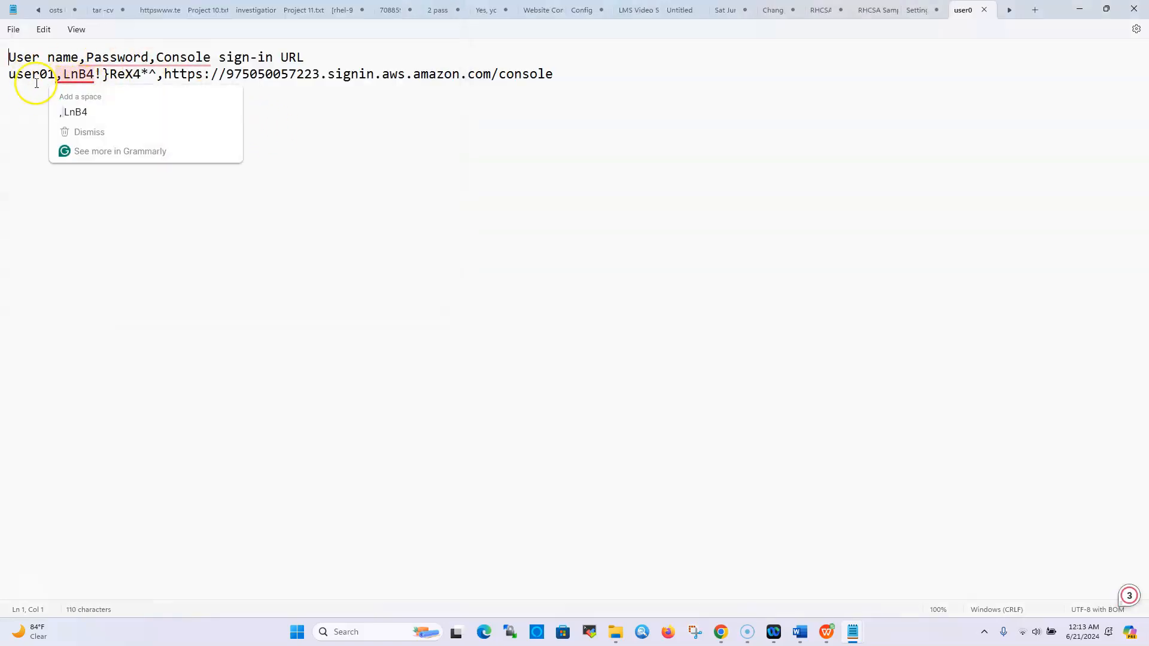
drag(64, 74, 156, 76)
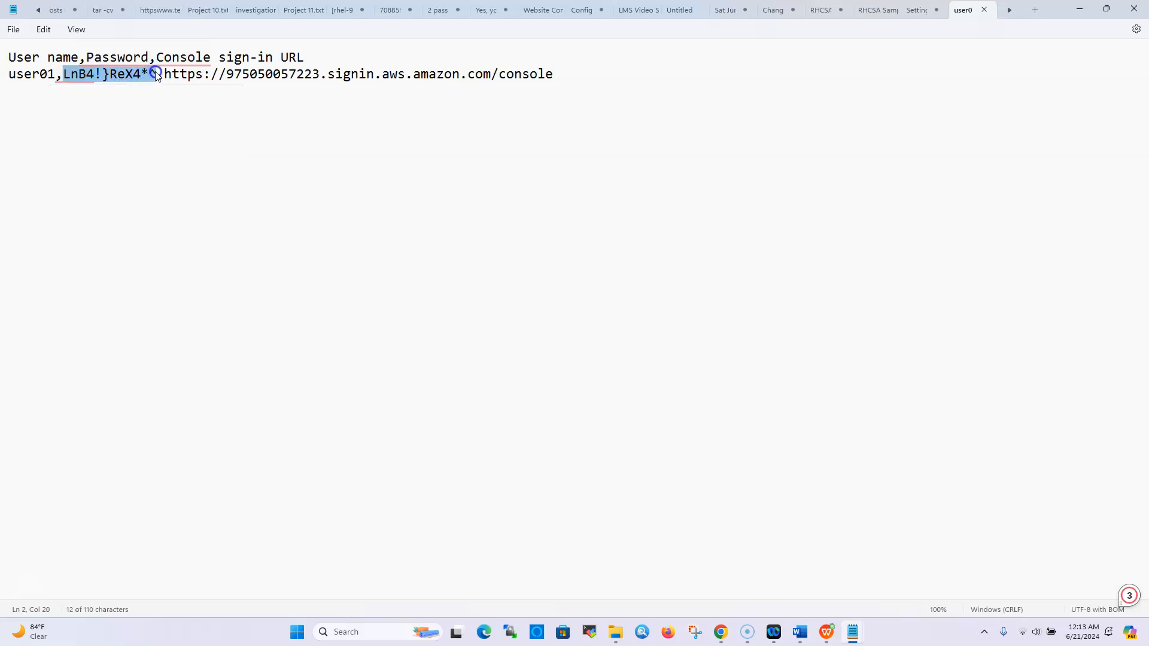
right_click(138, 74)
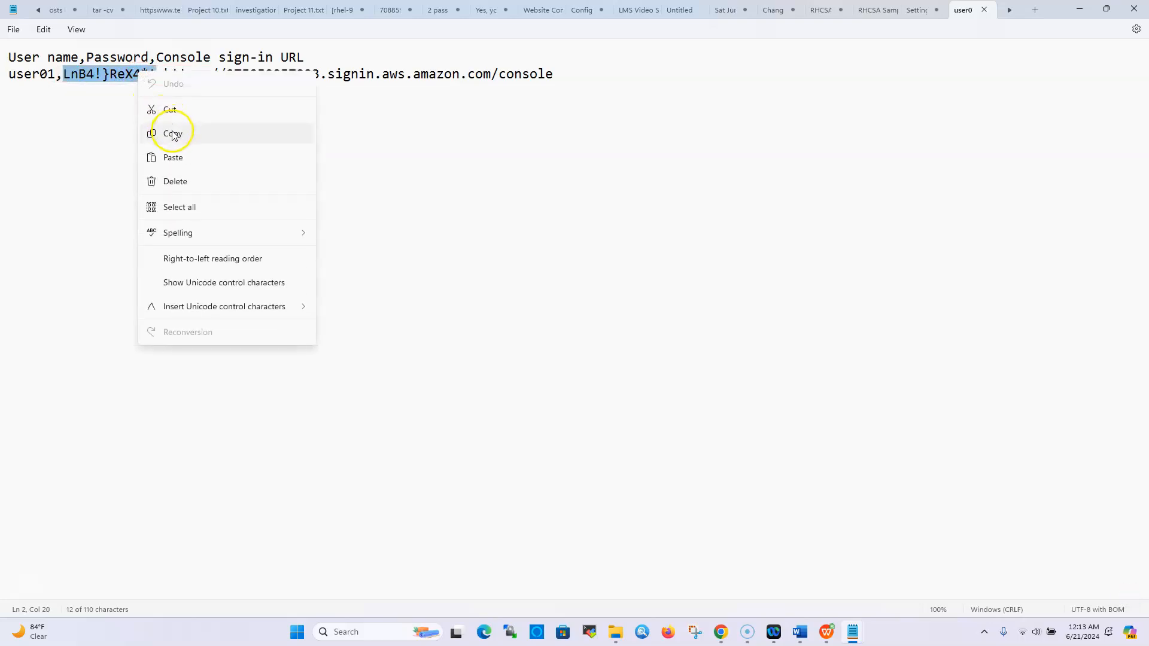
click(171, 134)
Paste the password into the AWS sign-in page and sign in as user01
click(719, 633)
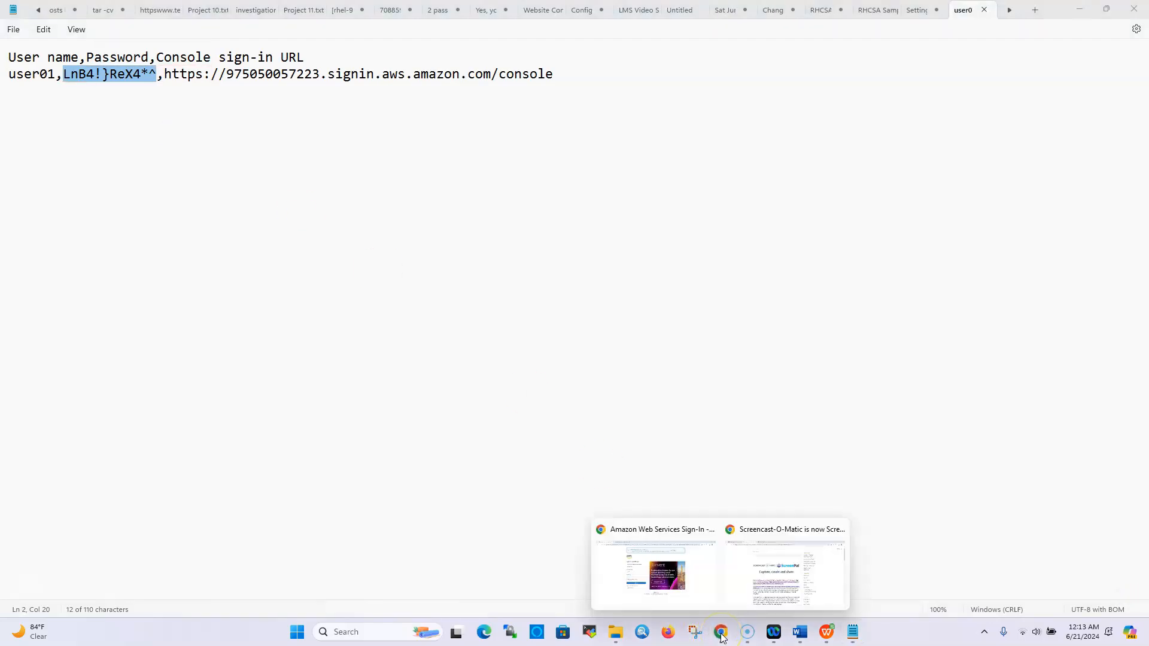
click(680, 593)
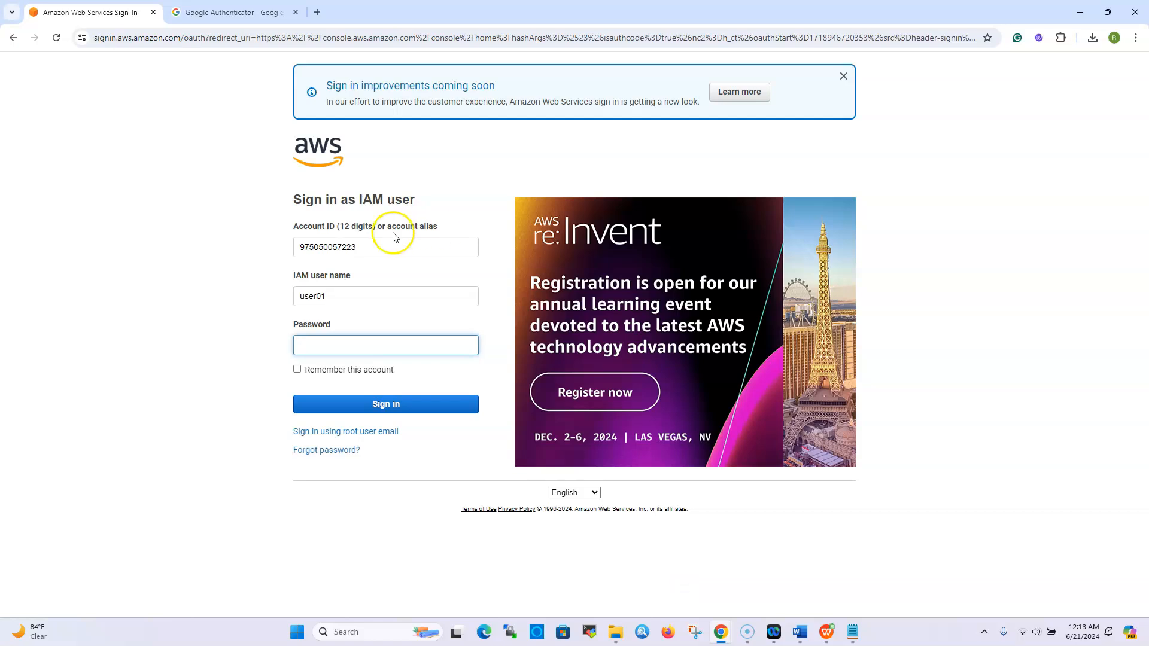
click(327, 345)
right_click(327, 345)
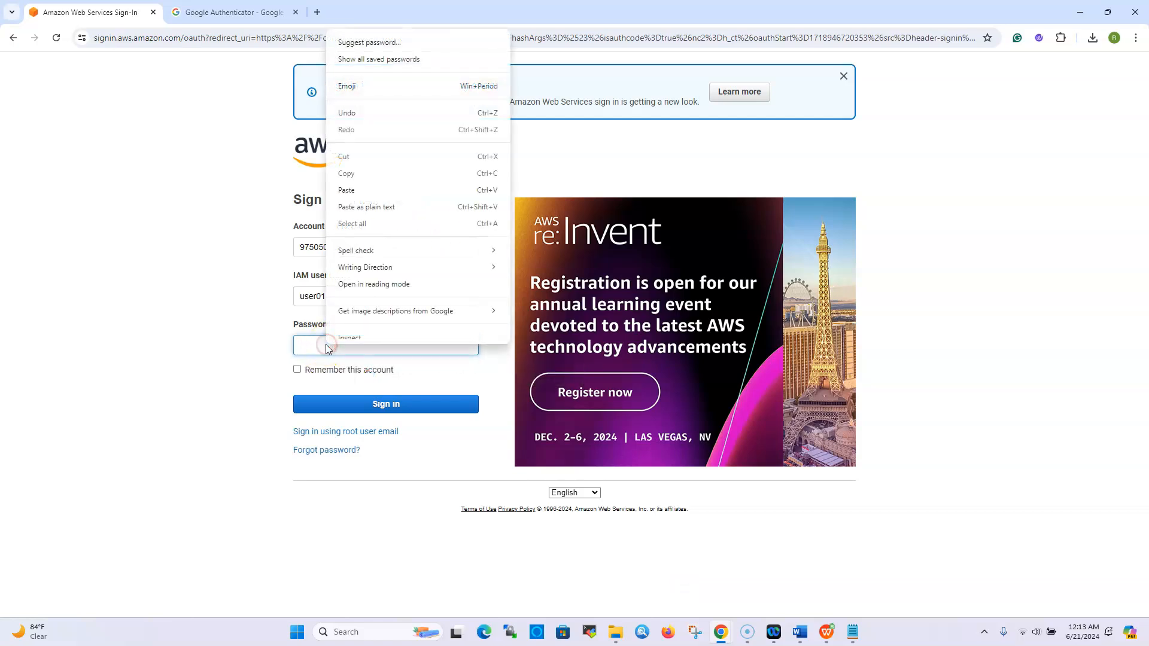
click(340, 199)
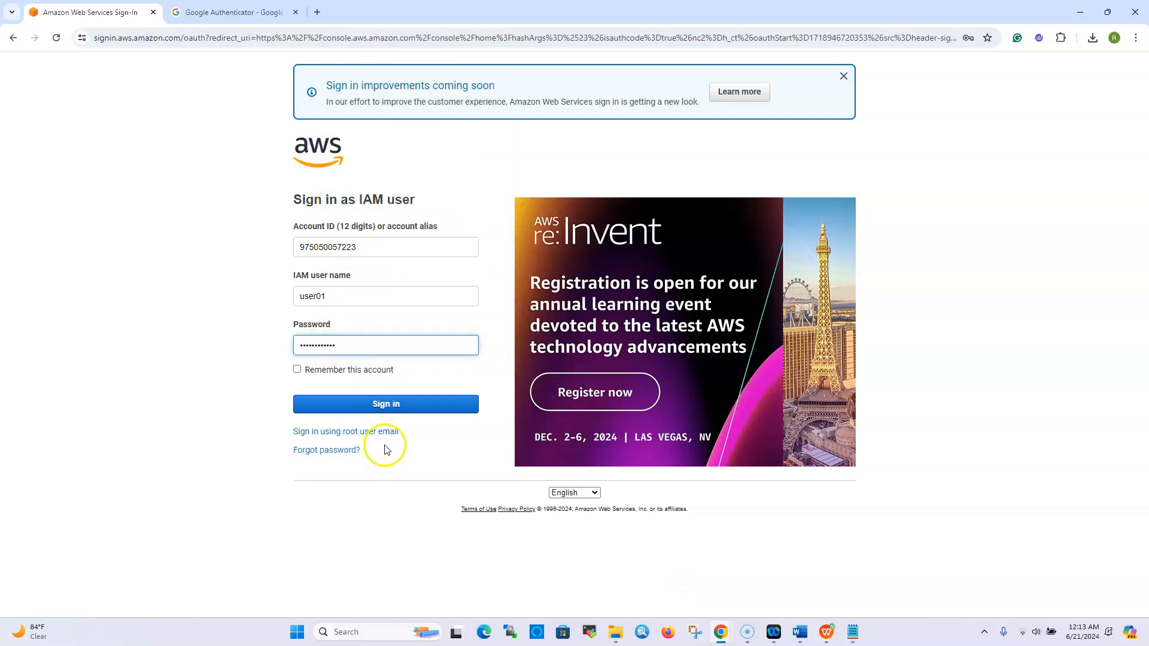
click(378, 405)
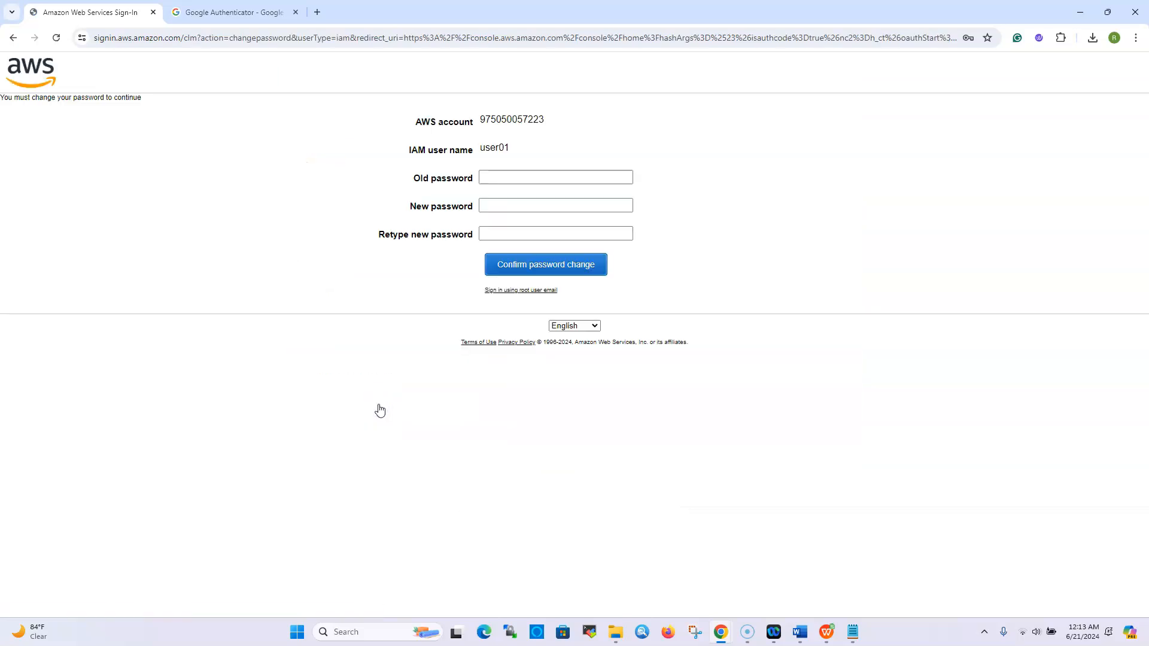
Enter the temporary password as the old one, then set and confirm a new password
click(397, 411)
click(513, 178)
right_click(515, 178)
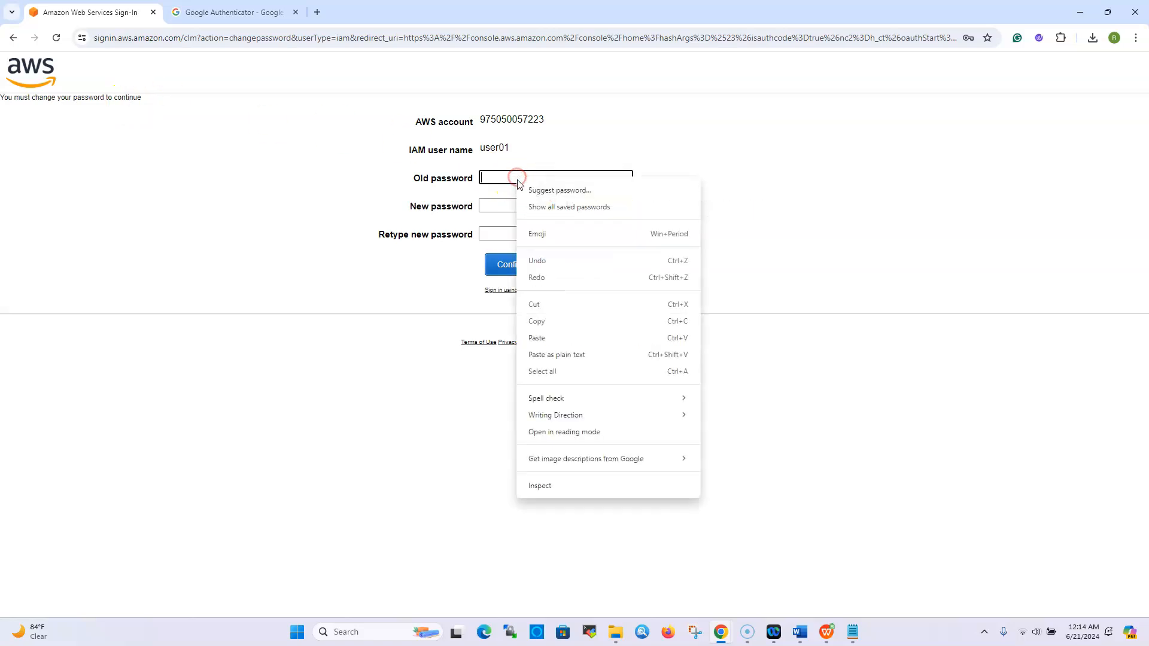
click(537, 338)
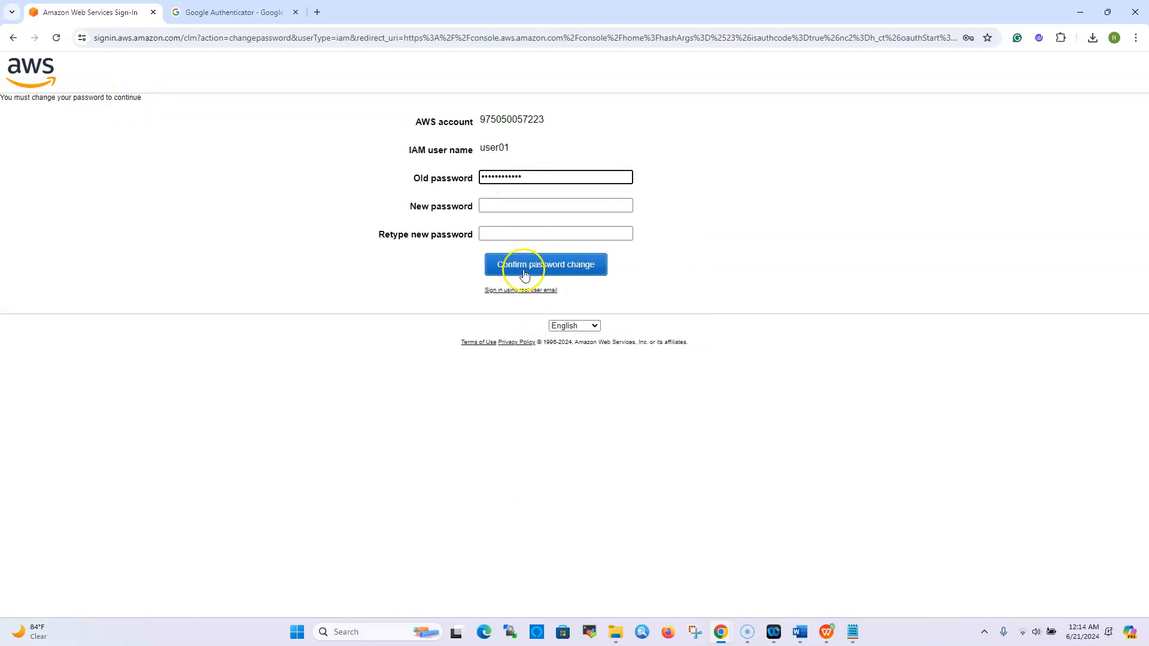
click(520, 206)
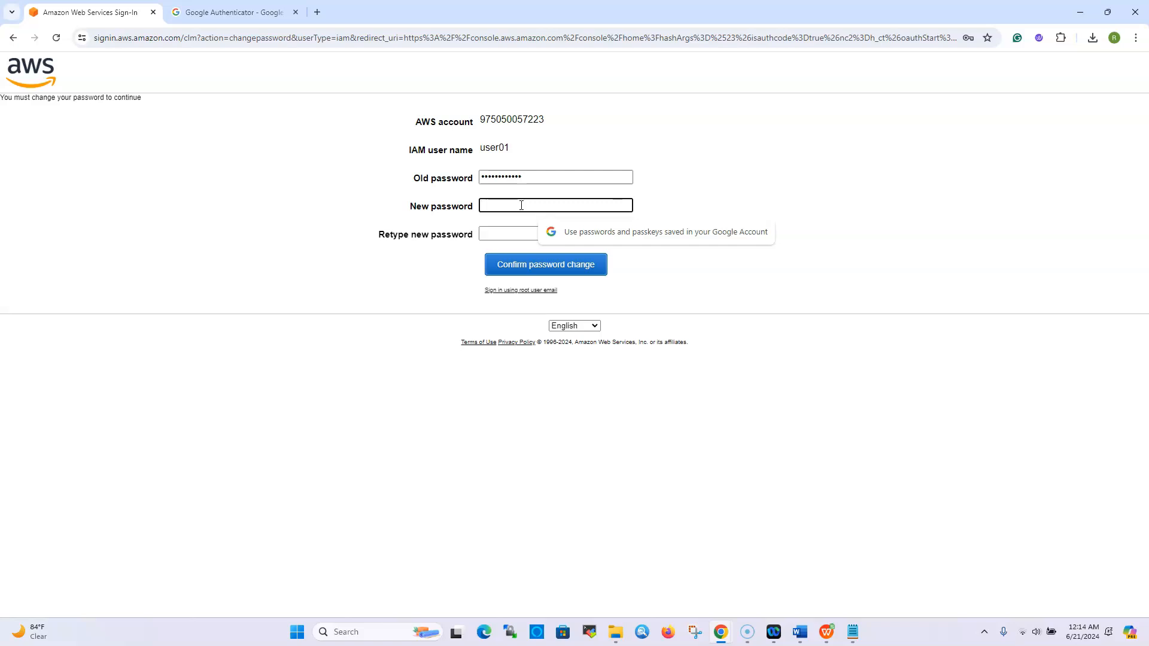
text(••)
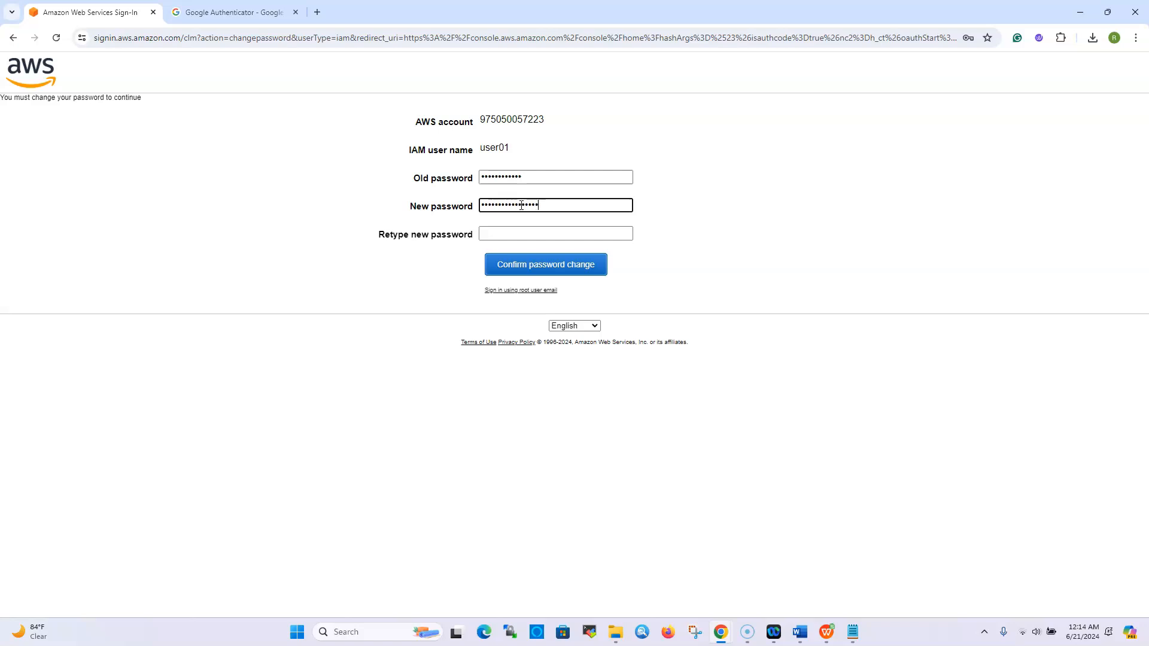
click(562, 240)
text(••)
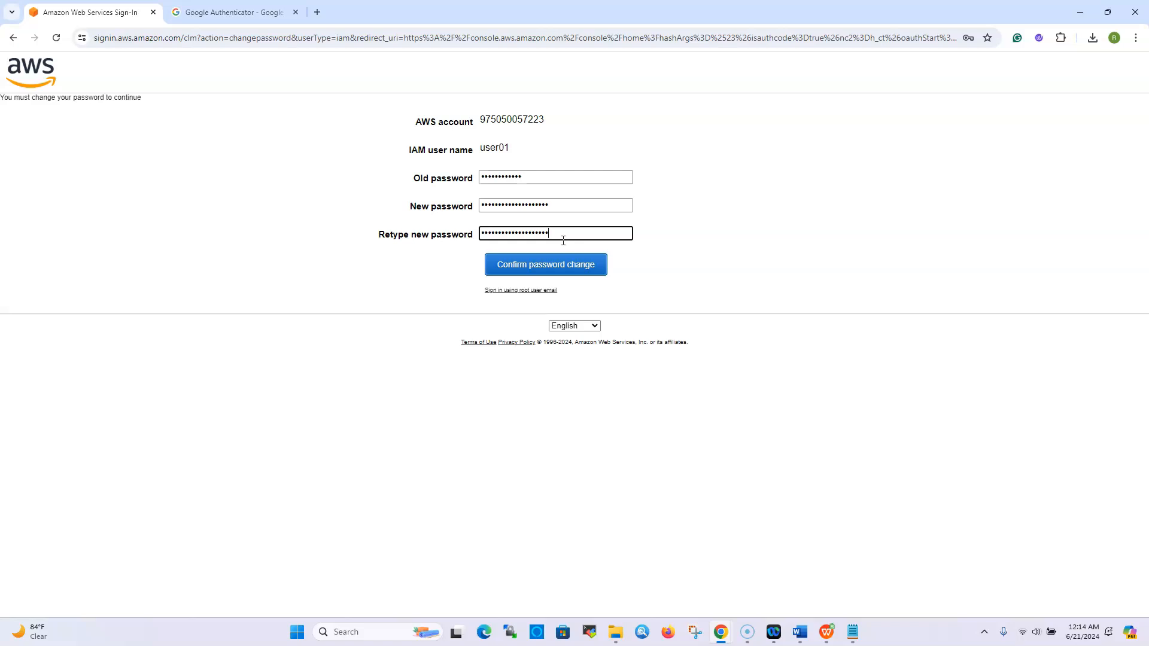
click(540, 270)
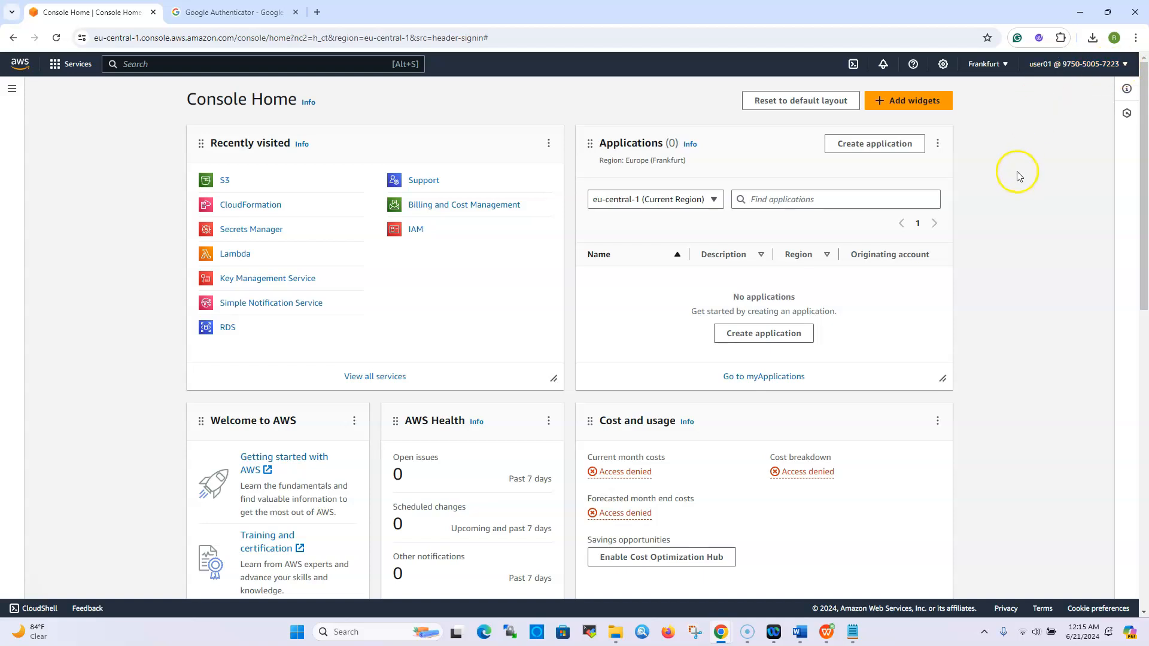
Sign user01 out from the account dropdown at top right
click(1123, 66)
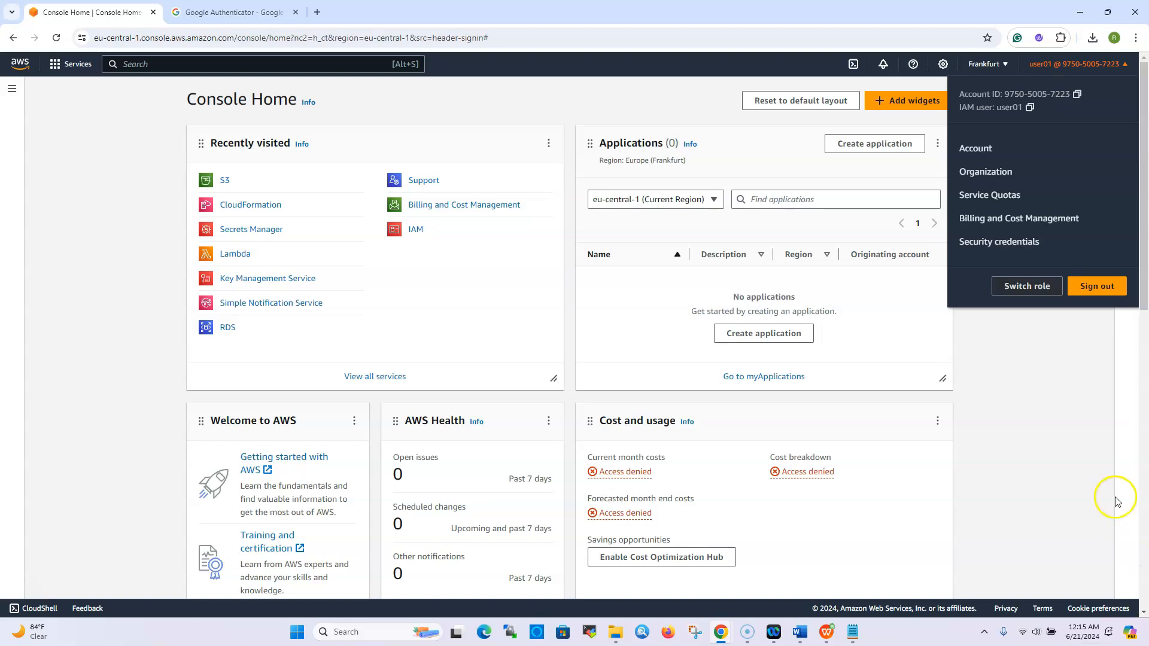
click(1087, 287)
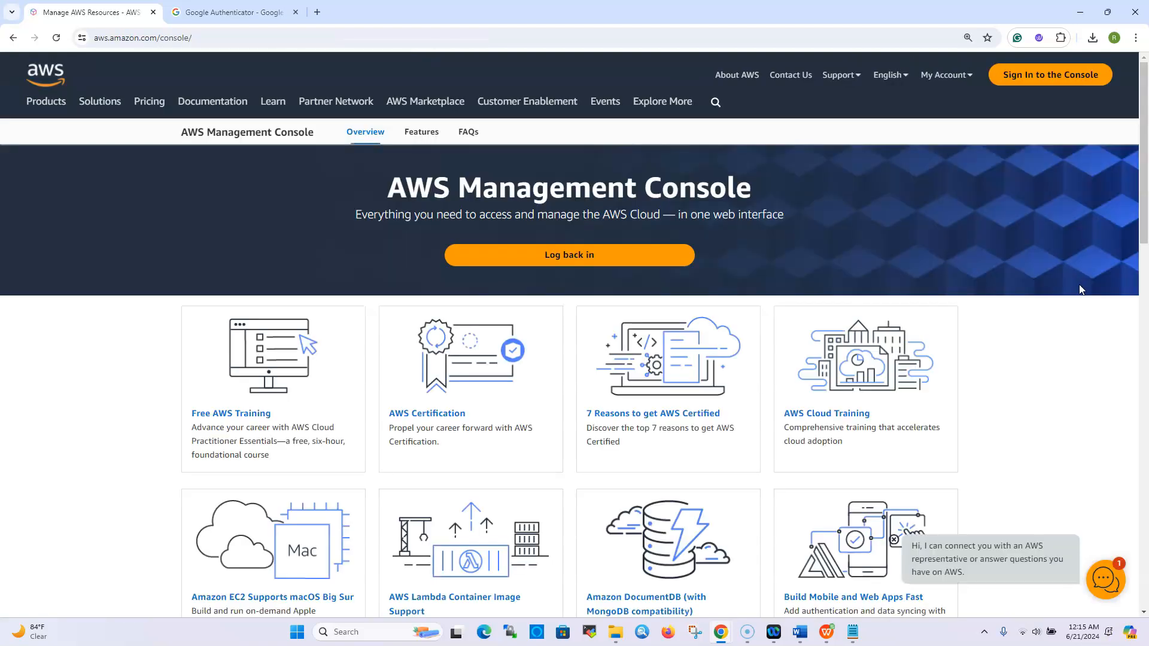
Start a root-user sign-in and enter the saved root email address
click(1036, 74)
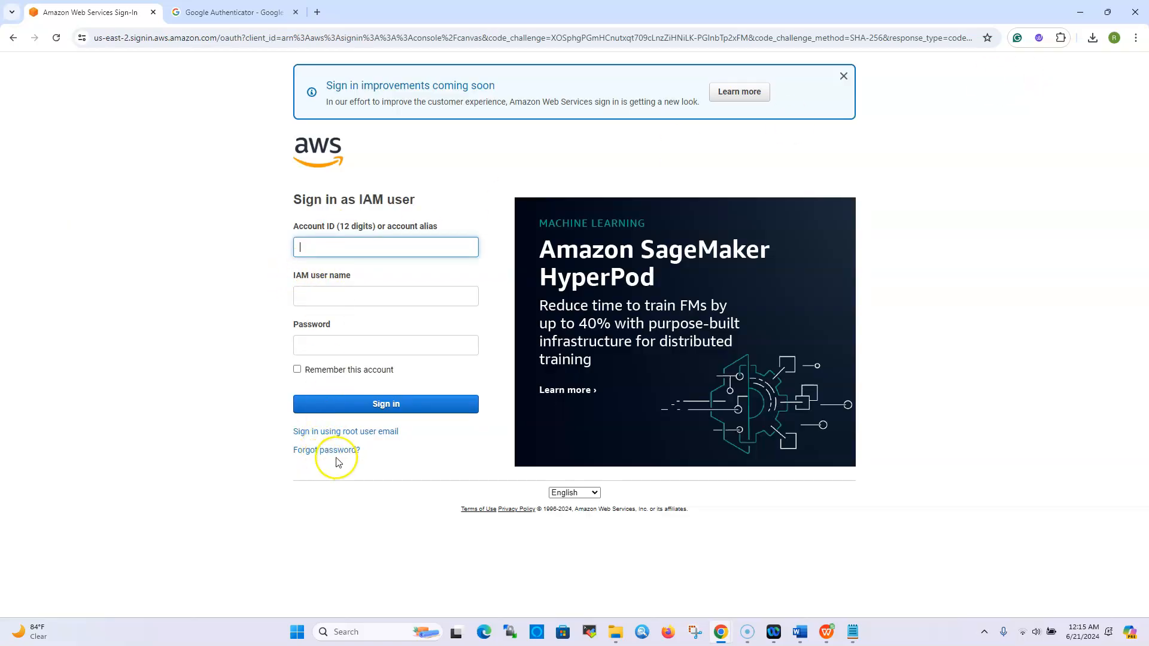
click(343, 431)
click(336, 368)
text(it)
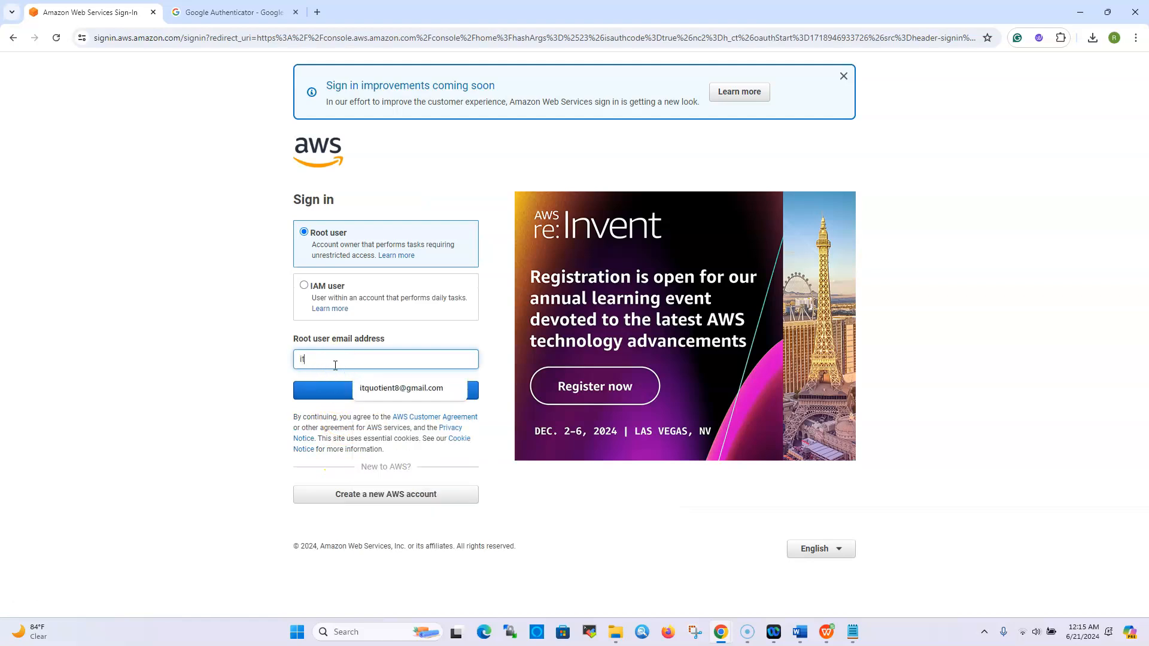
click(378, 387)
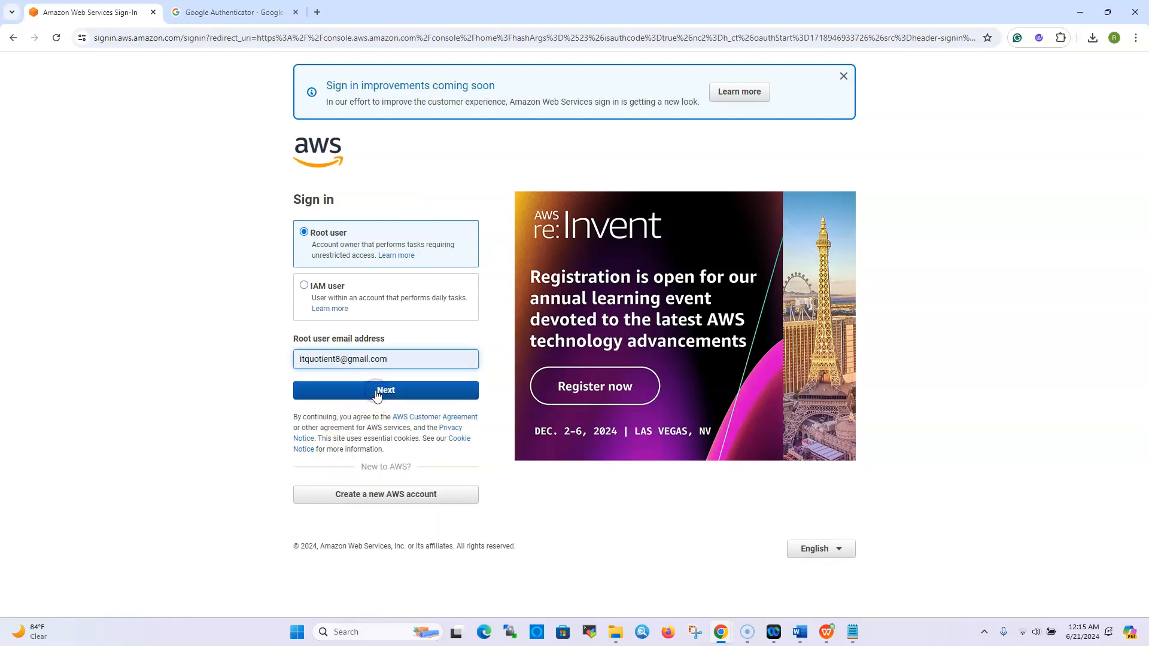
click(376, 390)
Enter the root password and the MFA code to reach Console Home
click(316, 269)
text(•)
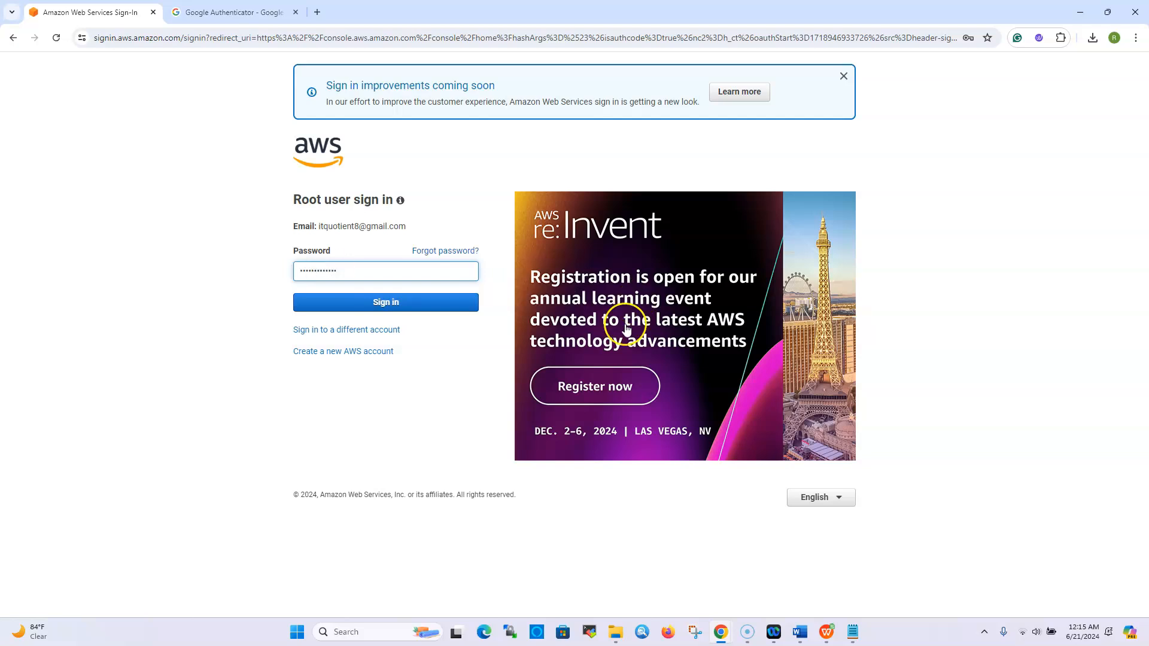
click(429, 300)
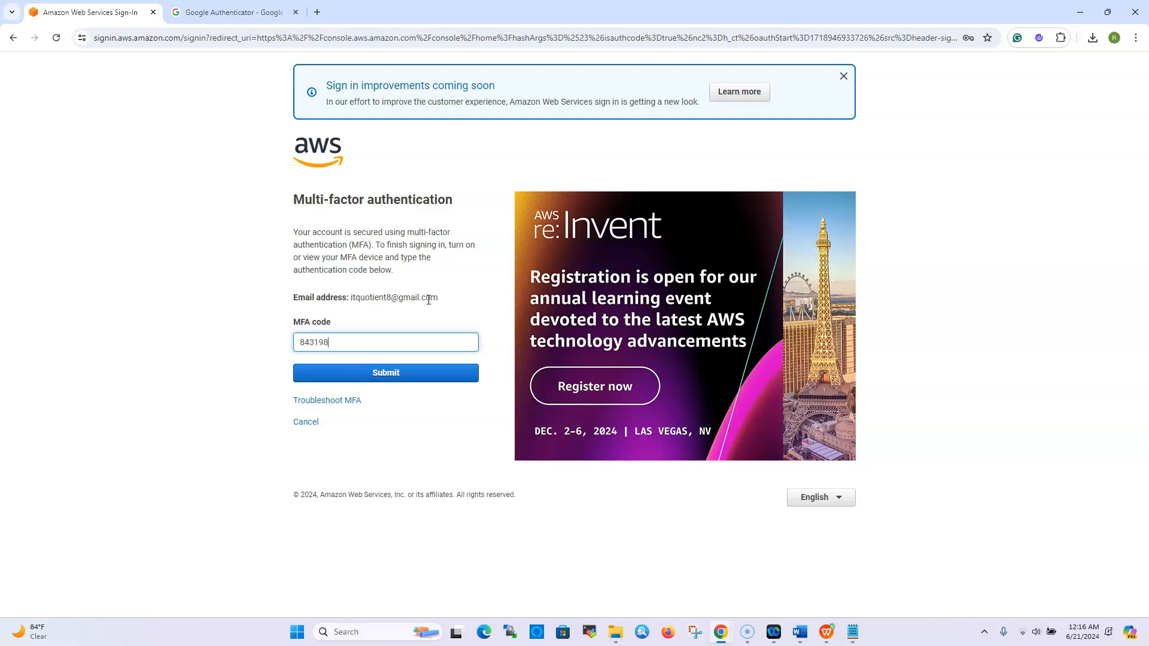
click(401, 374)
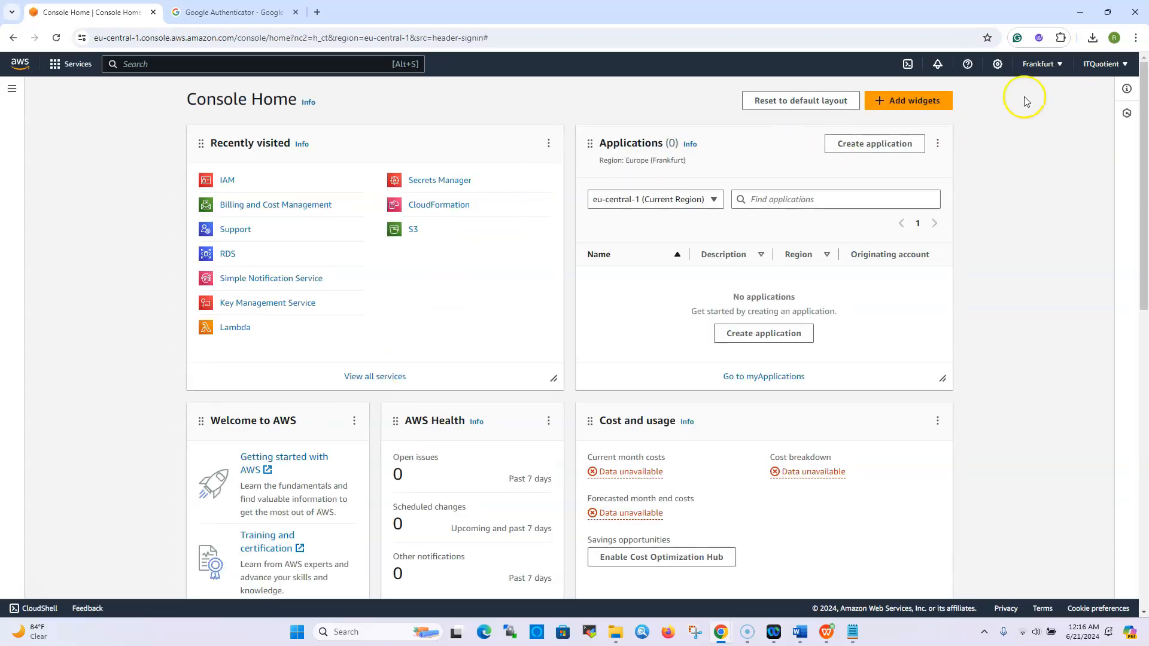
click(1123, 65)
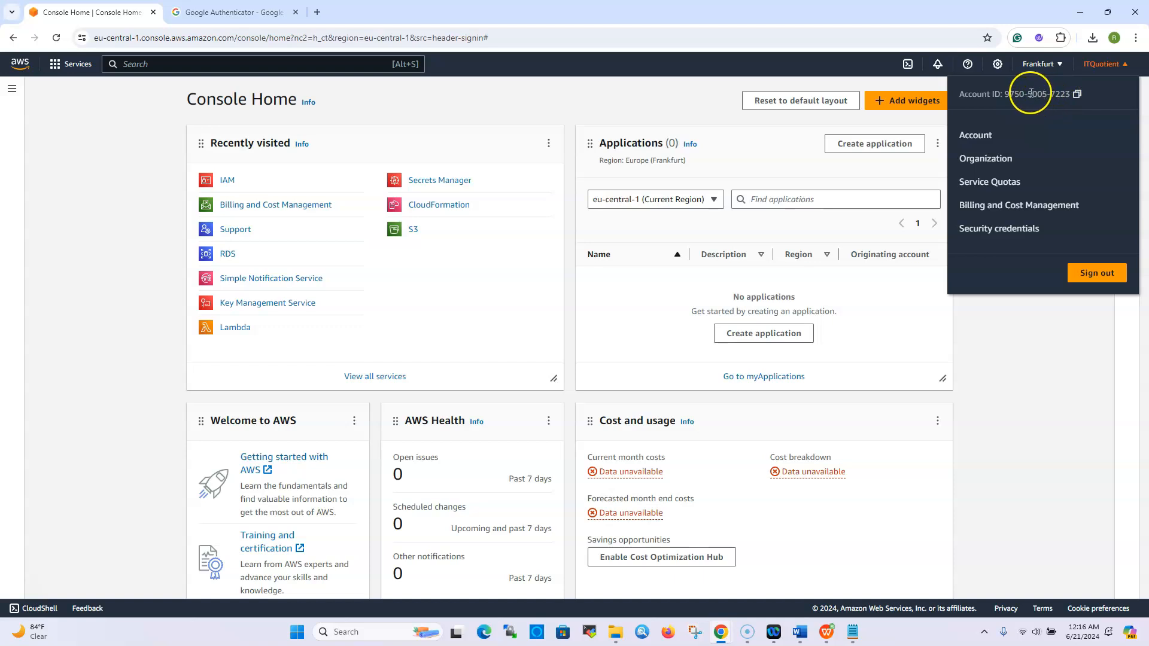
click(982, 137)
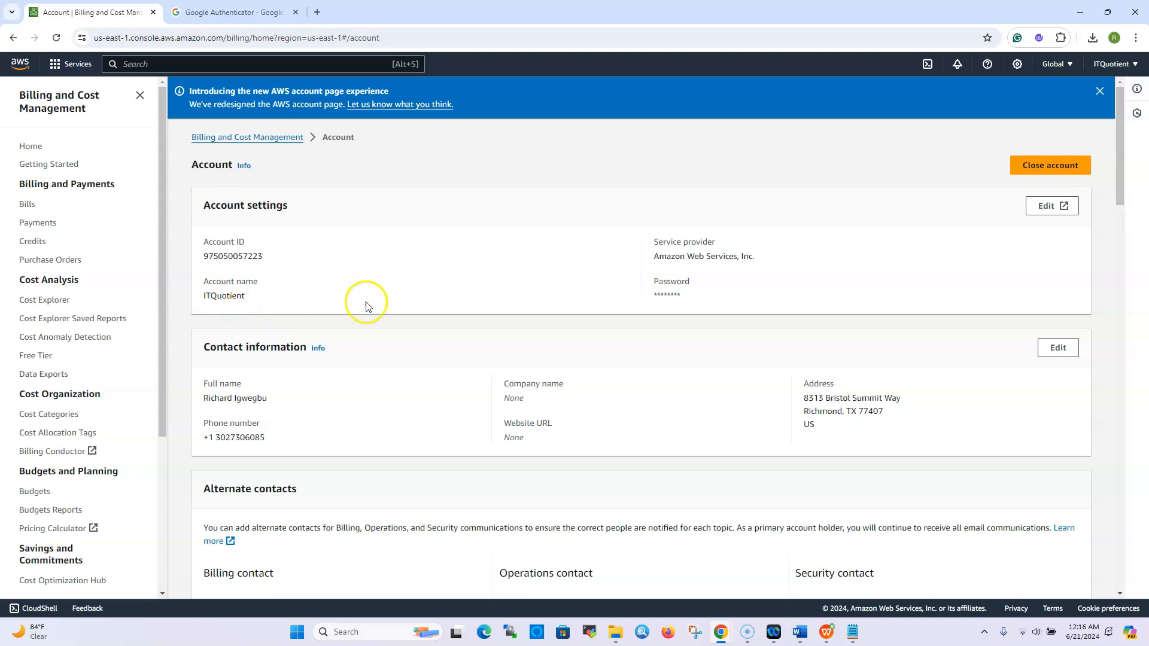
click(1045, 206)
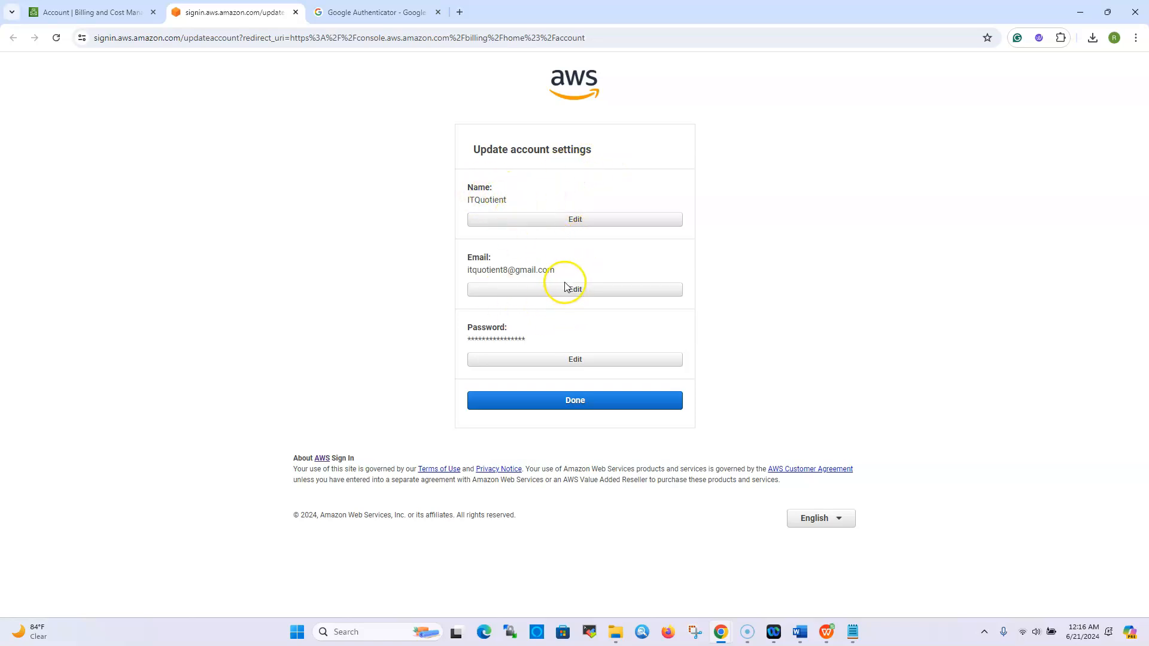
click(575, 402)
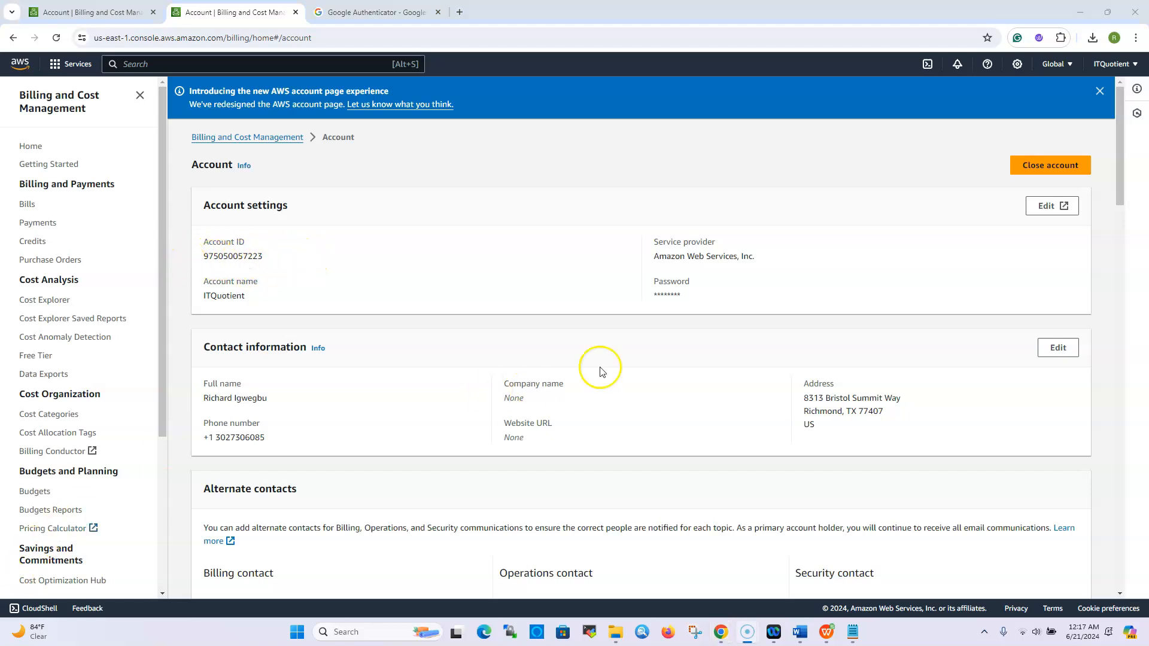
drag(267, 256, 223, 258)
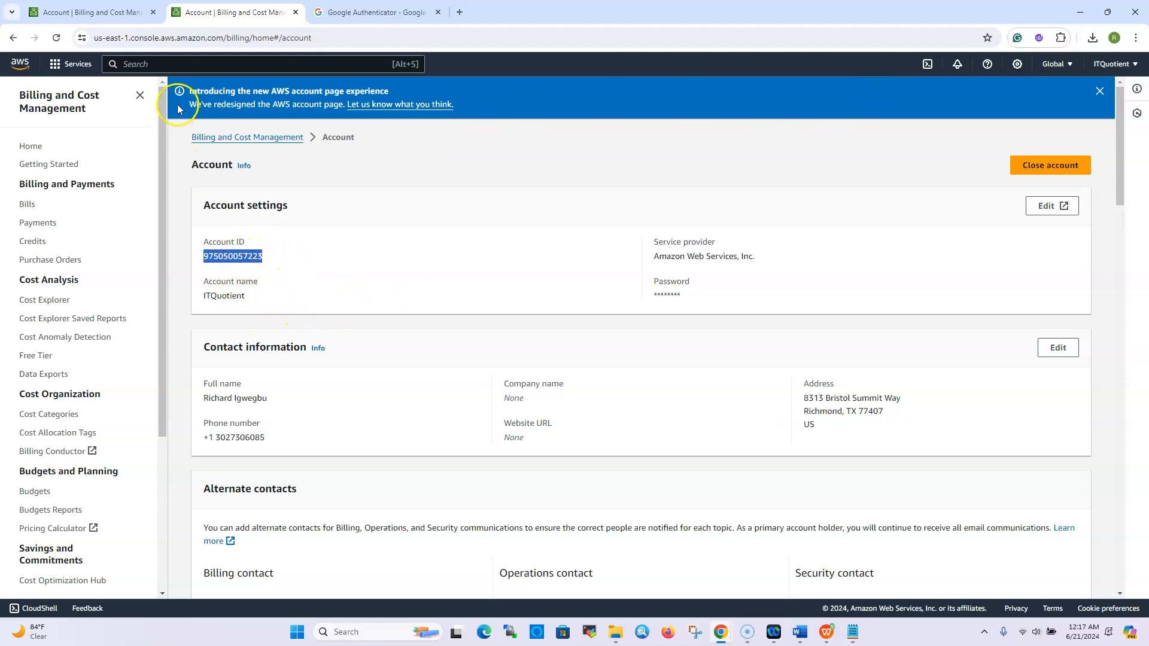
click(191, 64)
Search 'IAM', open the IAM dashboard, and begin creating an Account Alias
text(IAM)
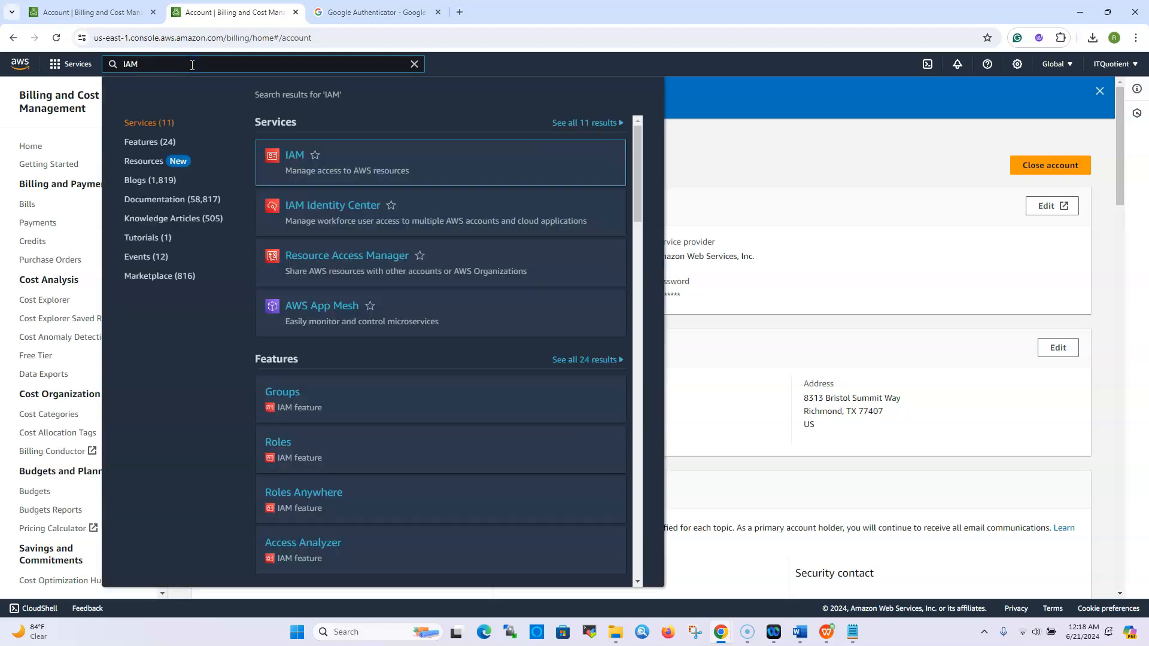
click(295, 155)
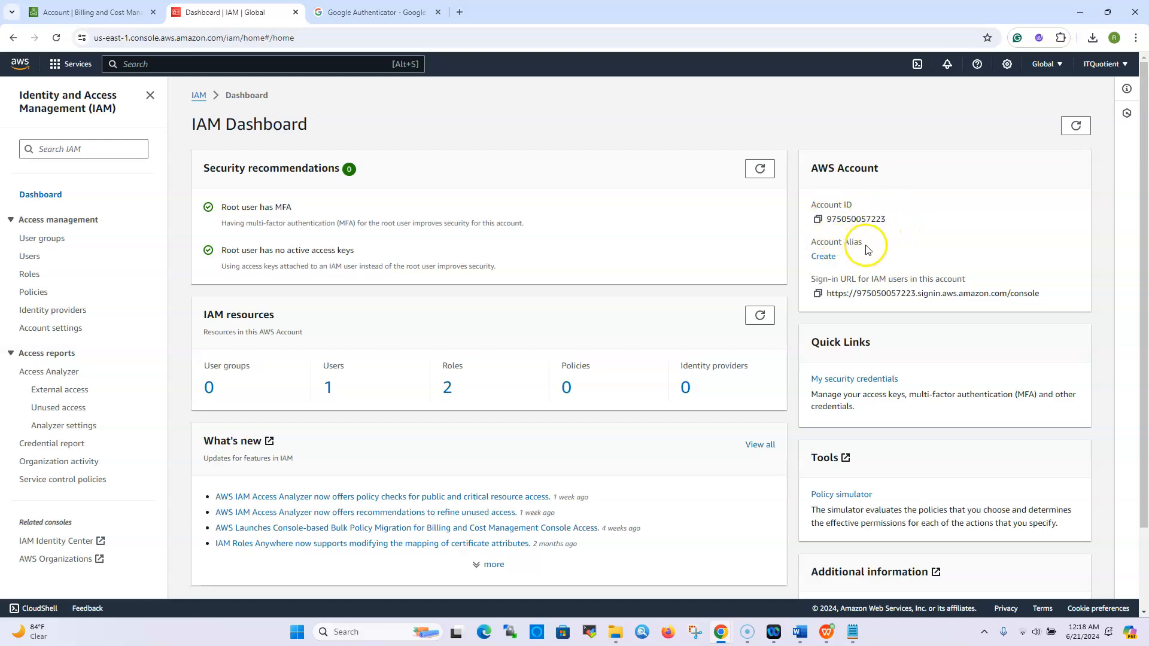
click(823, 258)
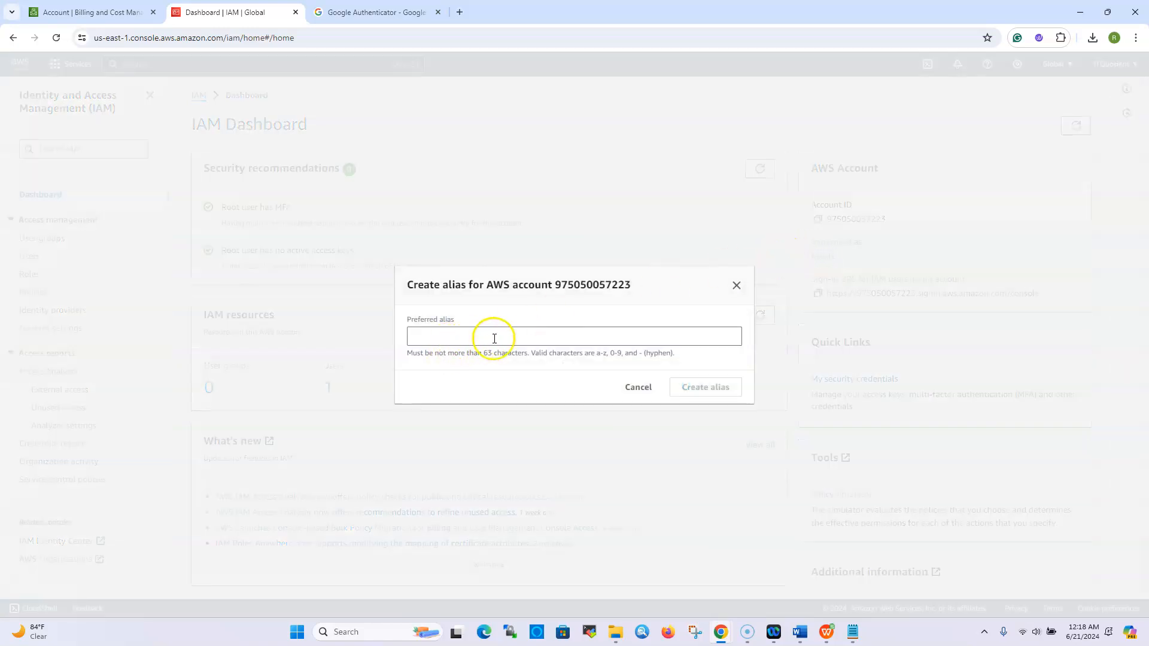
Enter 'itquotient' as the preferred alias and create it
click(466, 328)
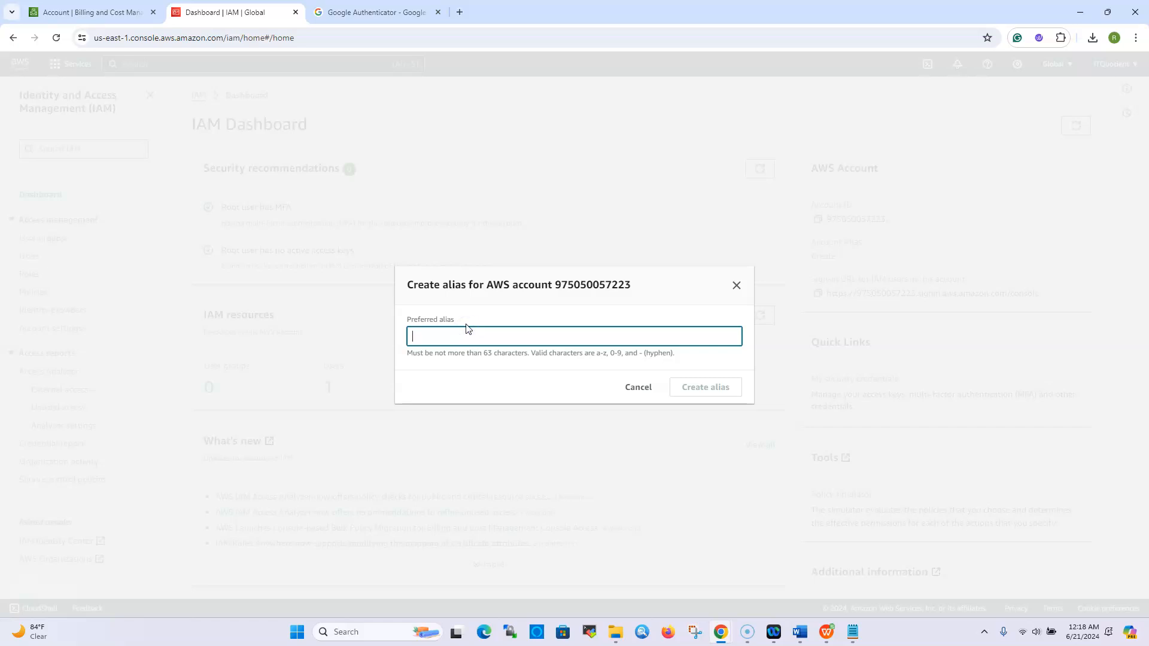
text(itq)
text(u)
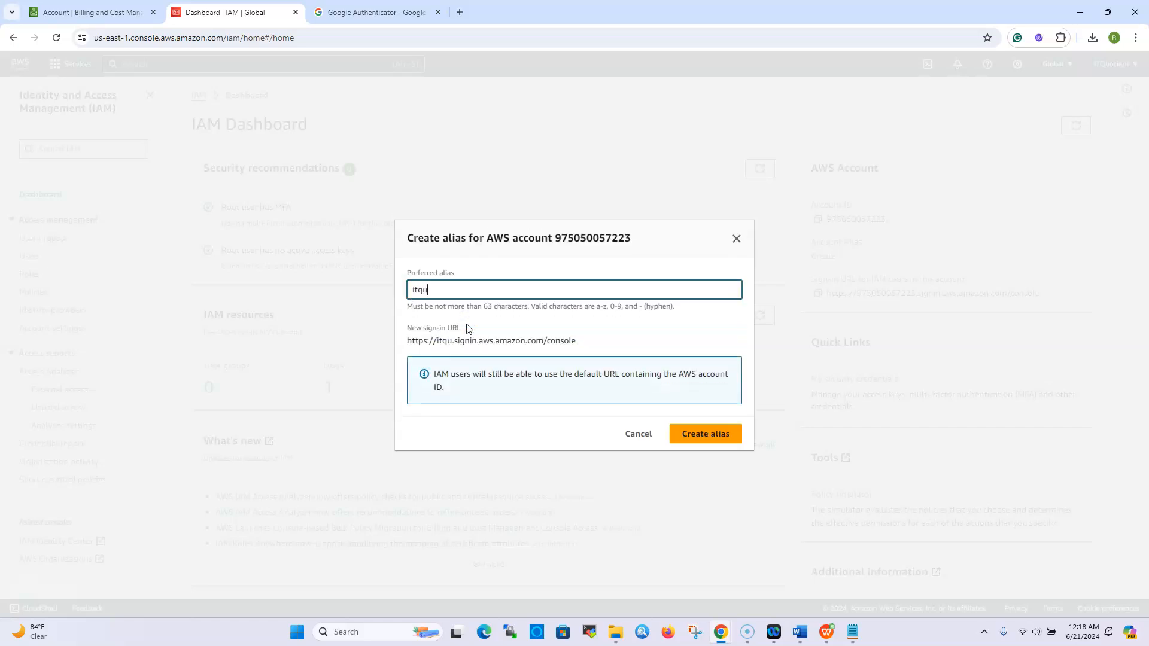
text(otient)
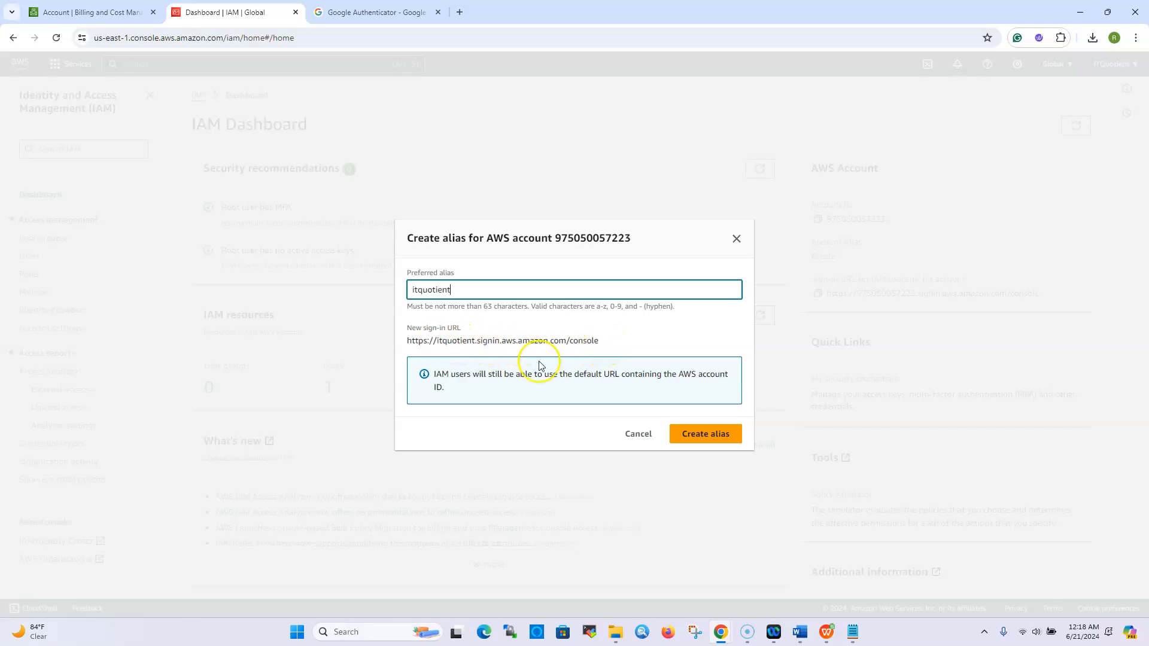
click(700, 439)
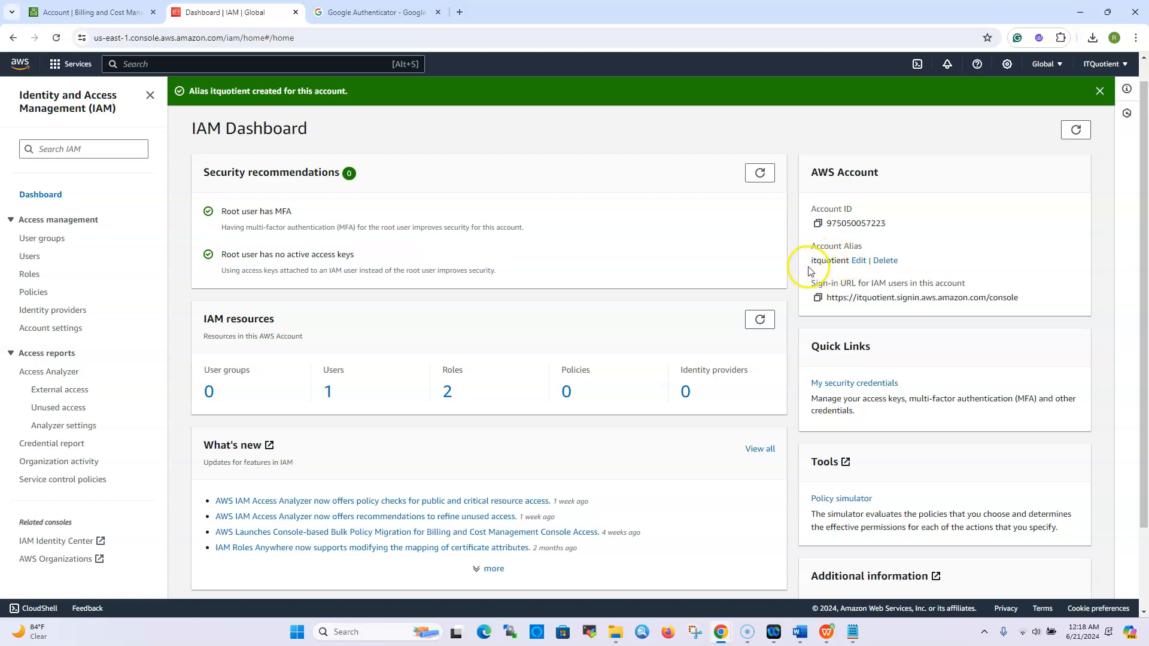
Dismiss the alias confirmation, sign out, and return to the sign-in page
click(1100, 93)
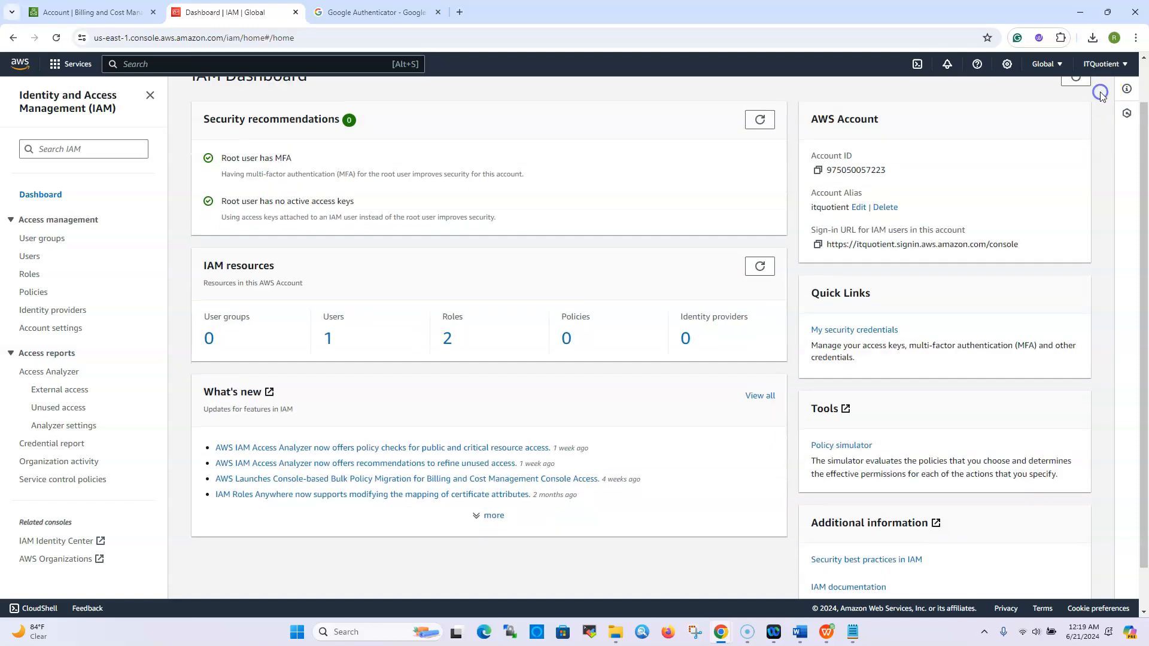
click(1126, 68)
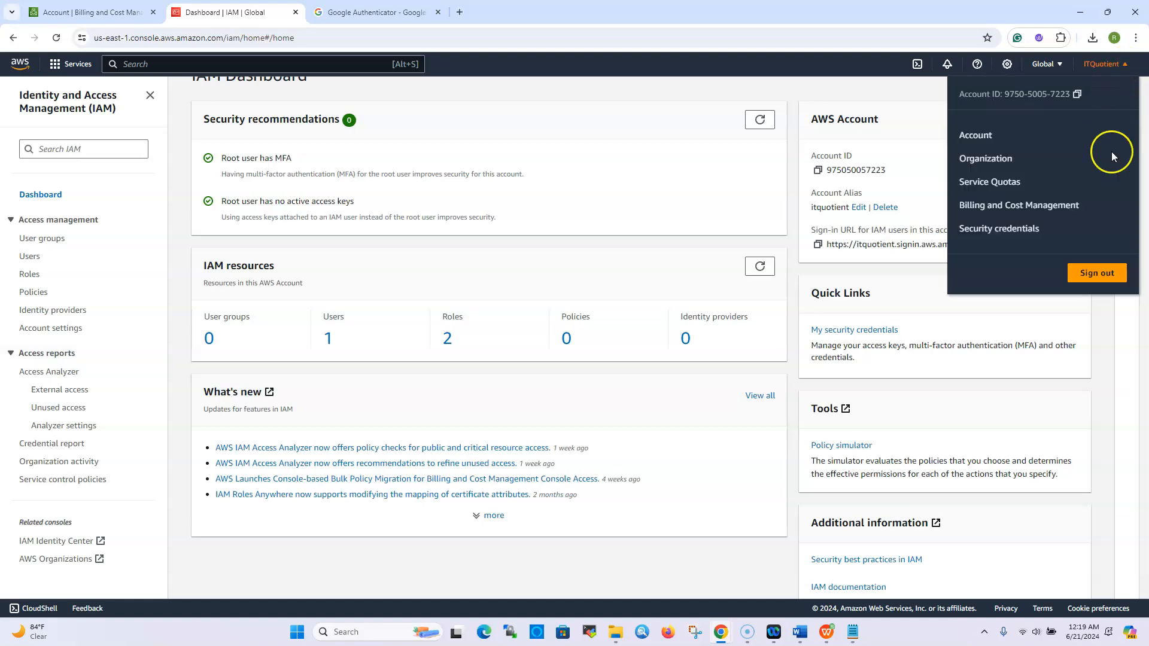
click(1094, 274)
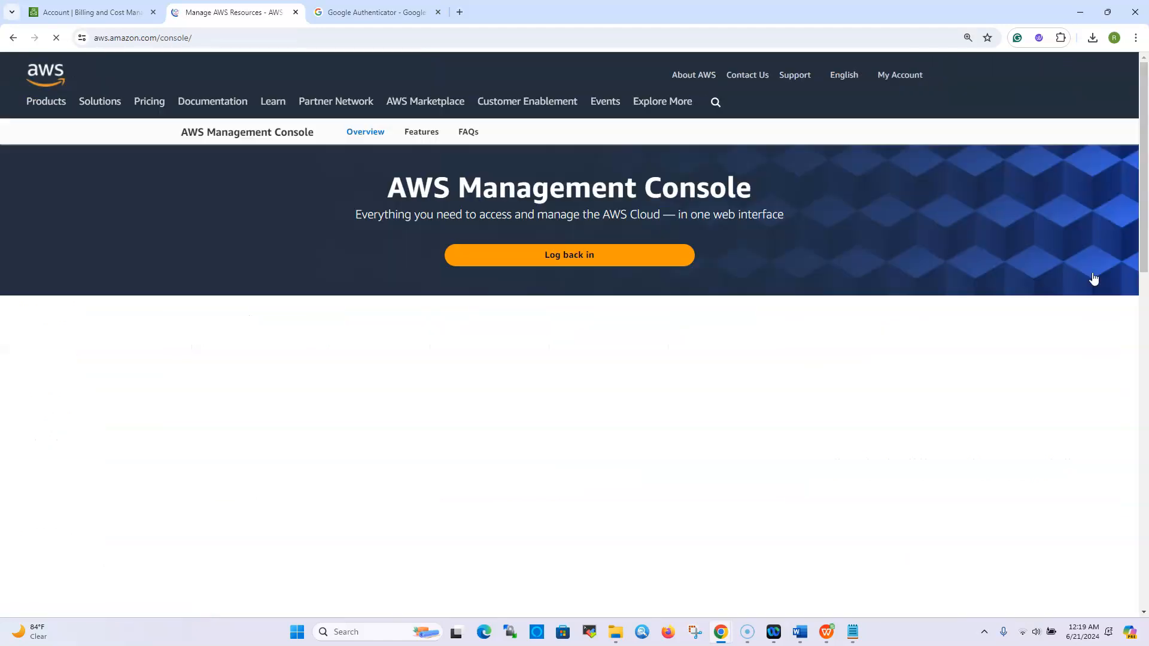
click(1041, 91)
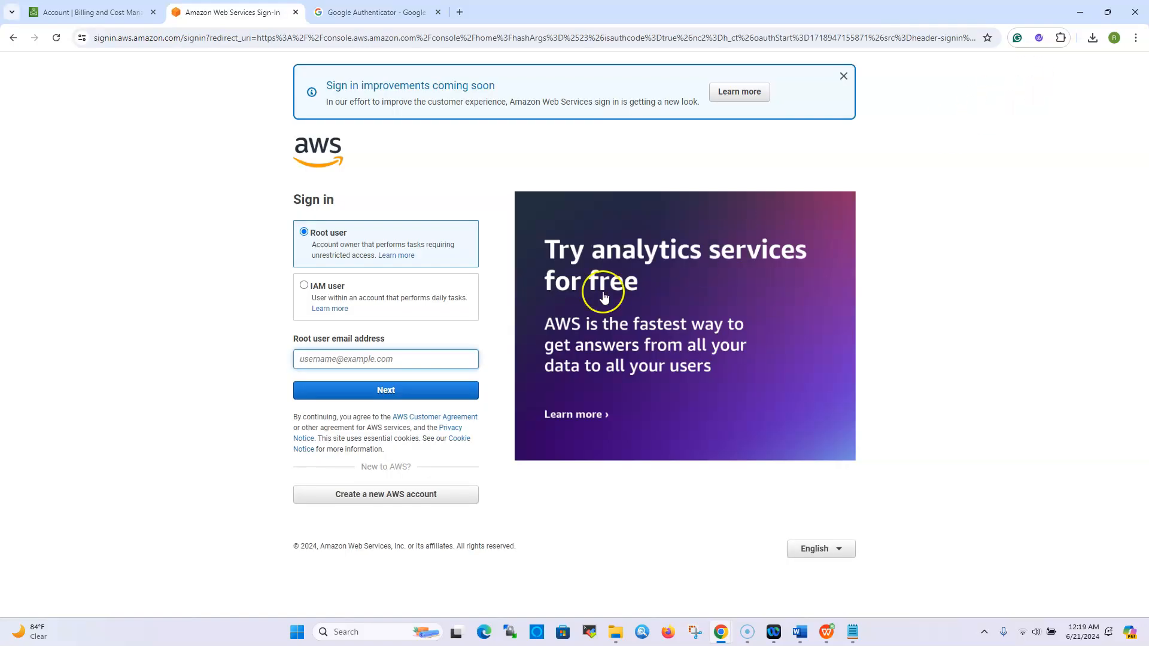
Choose IAM user and submit 'user01' in the account ID or alias field
click(305, 286)
click(343, 357)
text(user01)
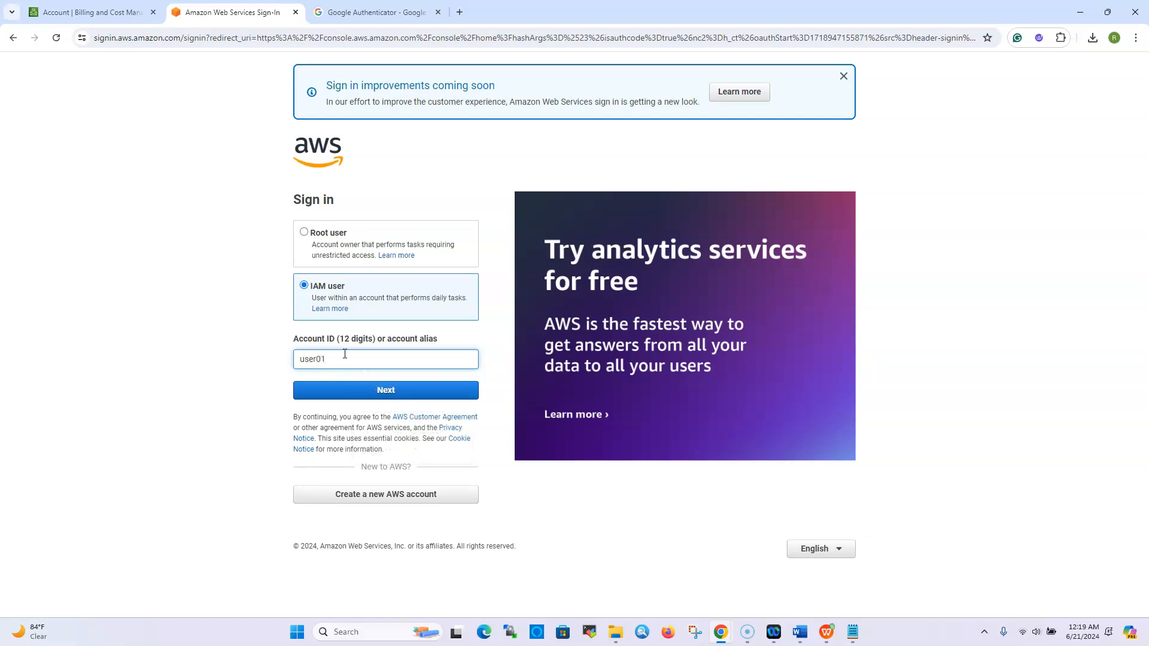
click(395, 391)
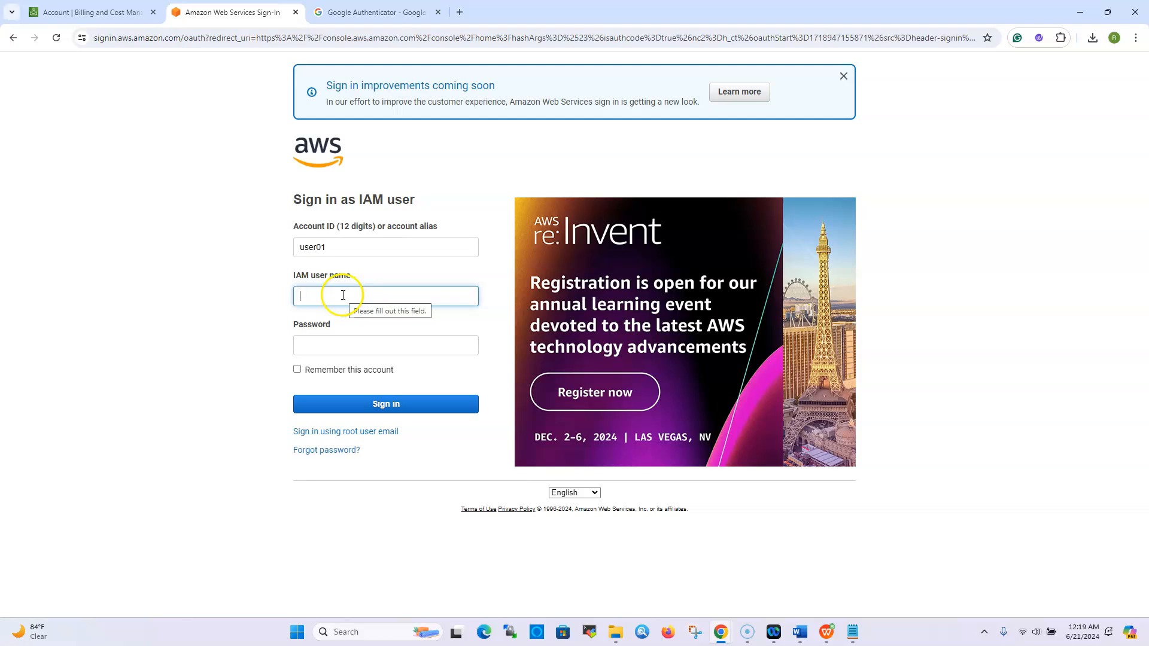
click(60, 161)
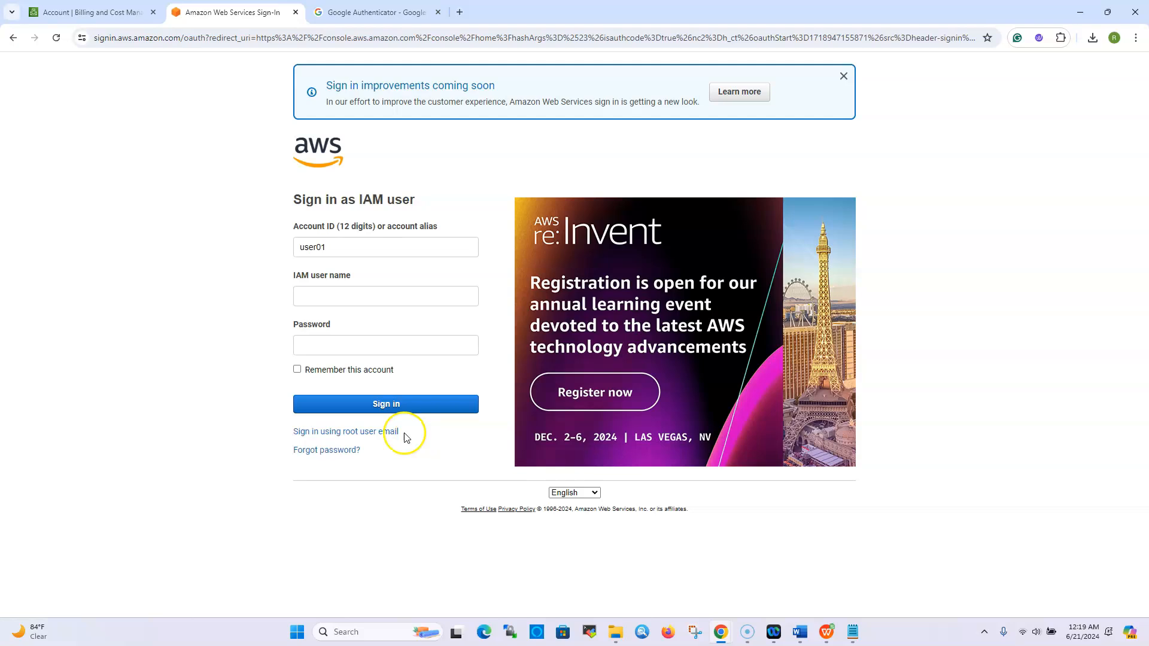
Go back to the first sign-in step and clear the mistaken 'user01' entry
click(11, 40)
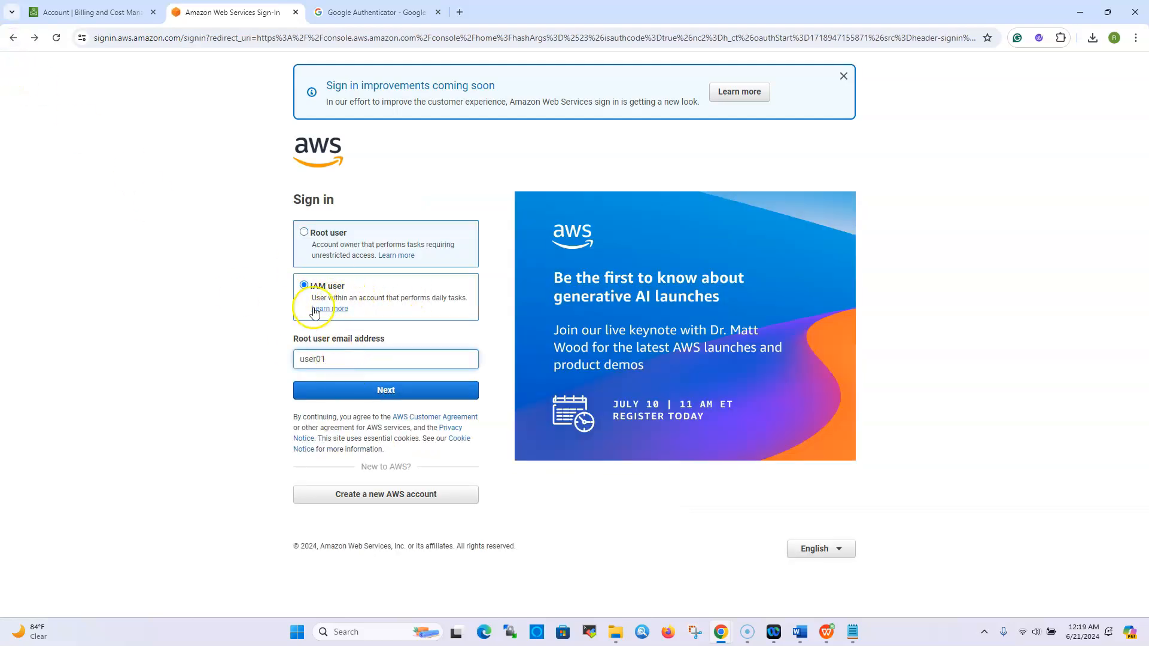
drag(333, 357, 258, 357)
key(BackSpace)
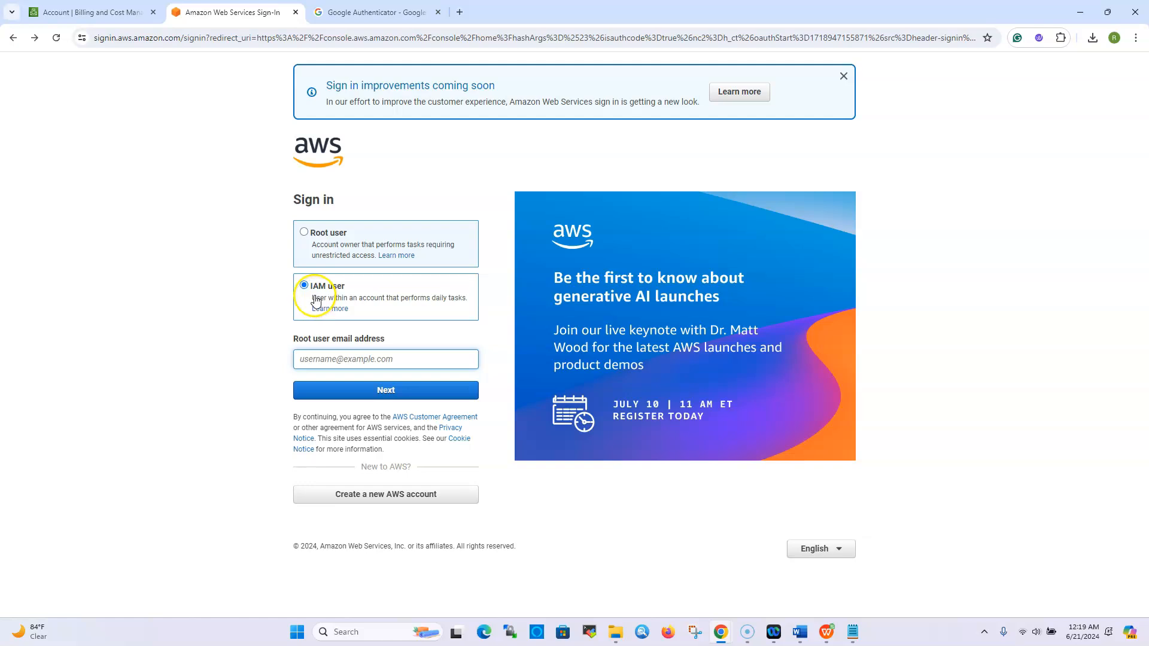
Choose IAM user and enter 'itquotient' as the account alias
click(304, 234)
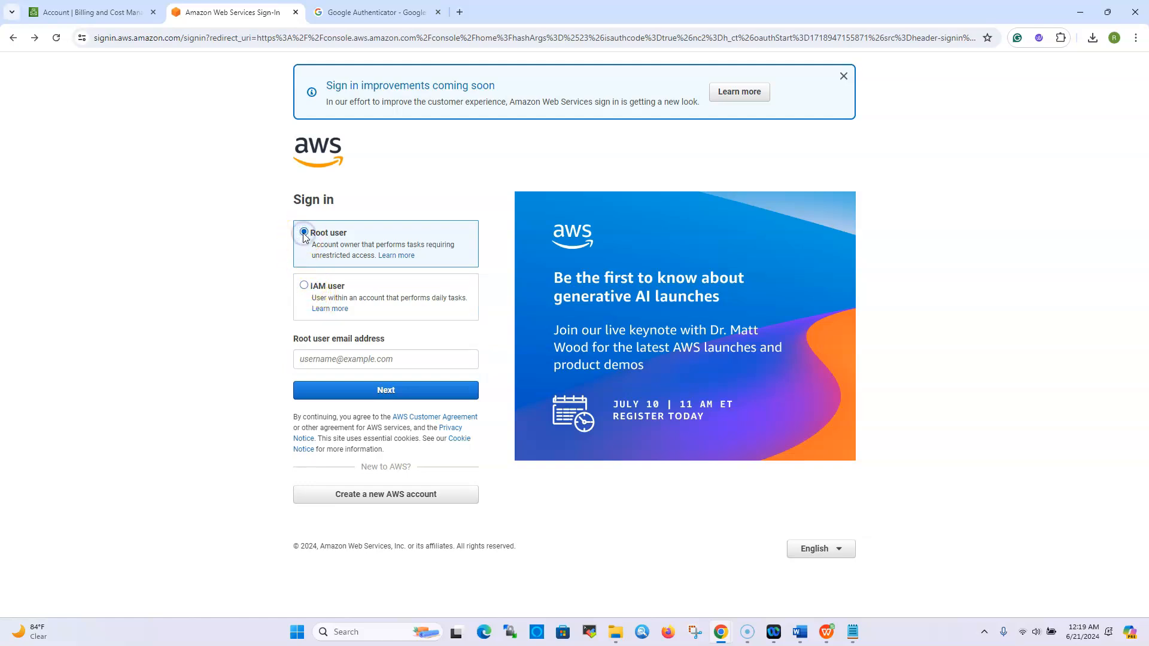
click(304, 286)
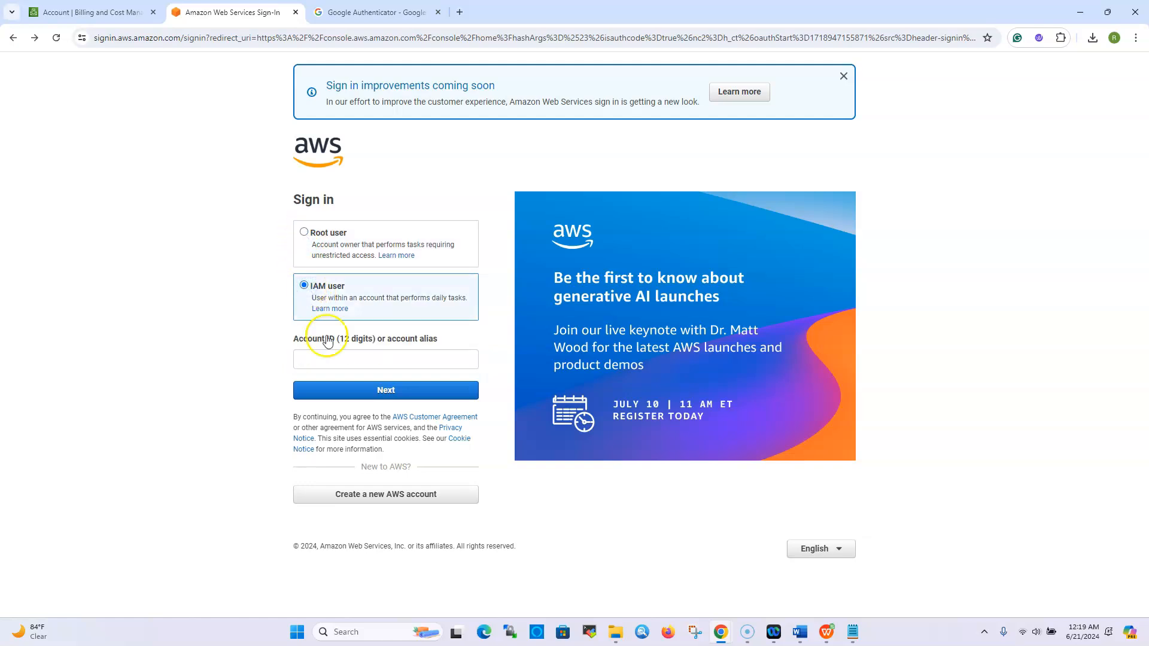
click(370, 359)
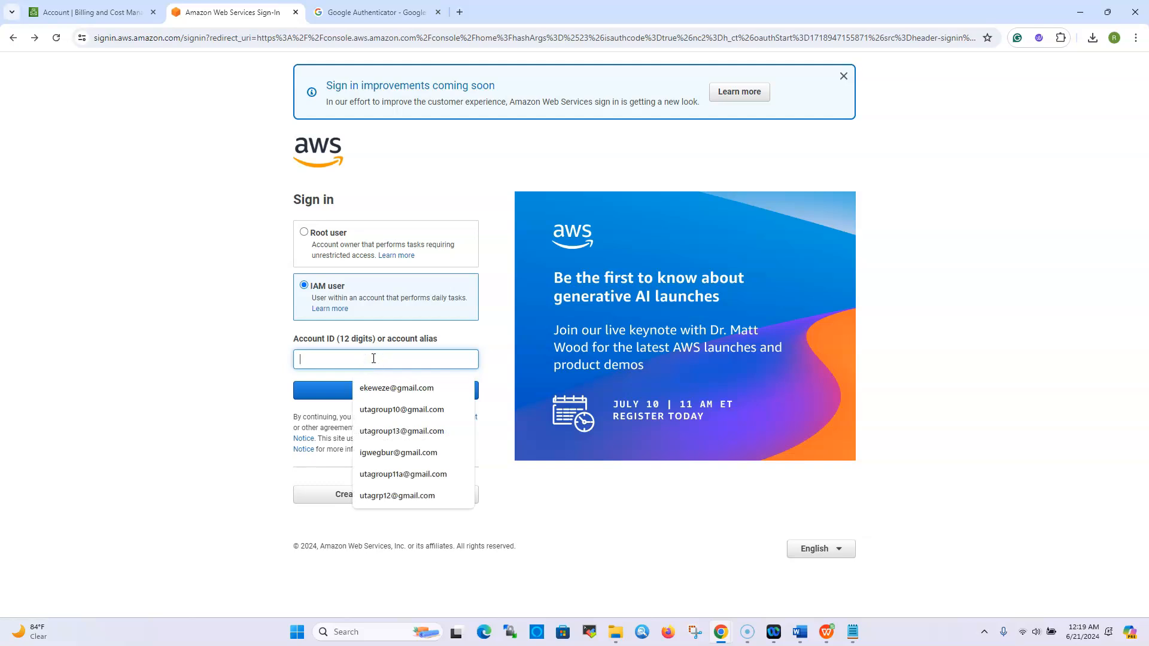
text(itquotient)
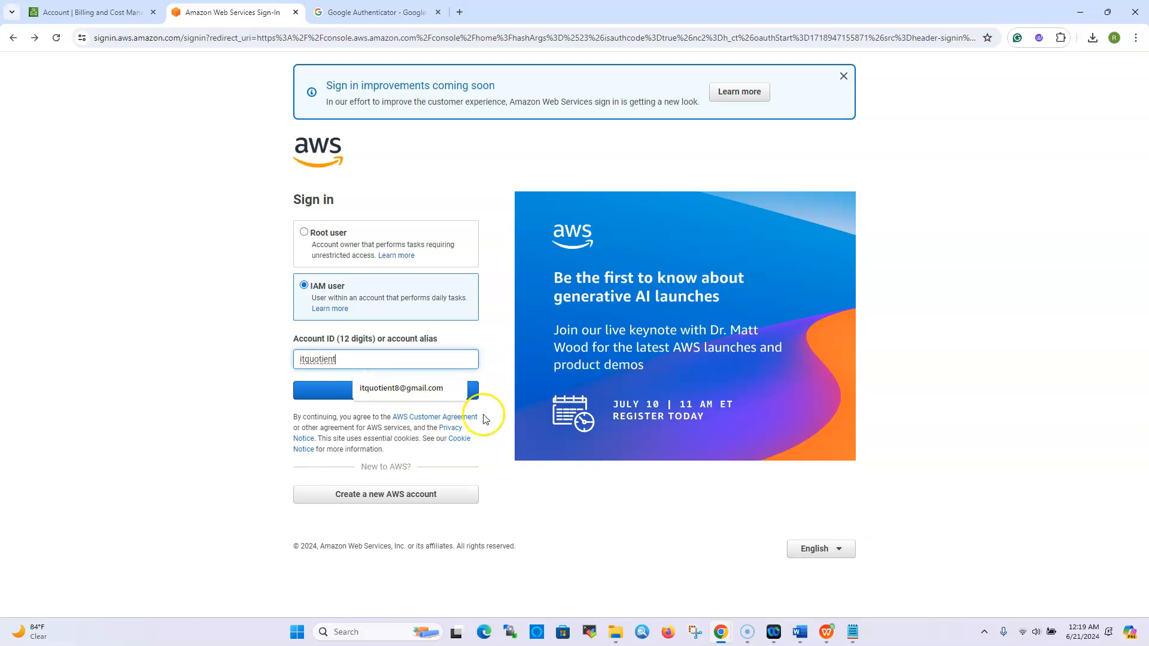
click(338, 391)
Sign in with user name 'user01' and the user's password
click(354, 294)
text(user01)
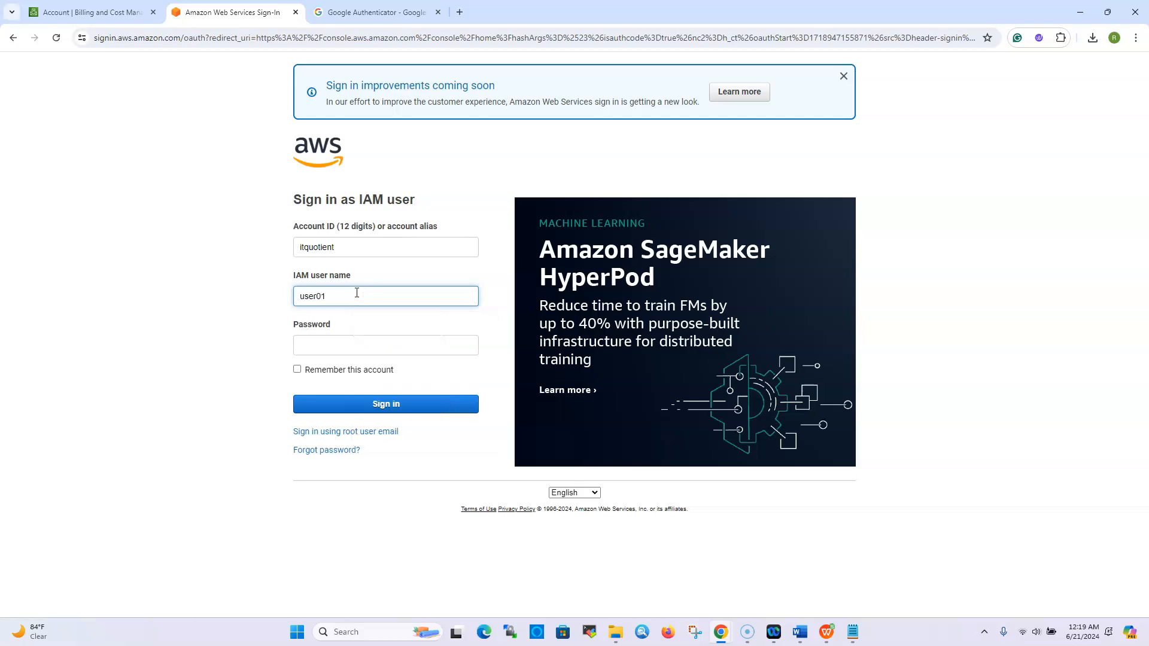
click(351, 345)
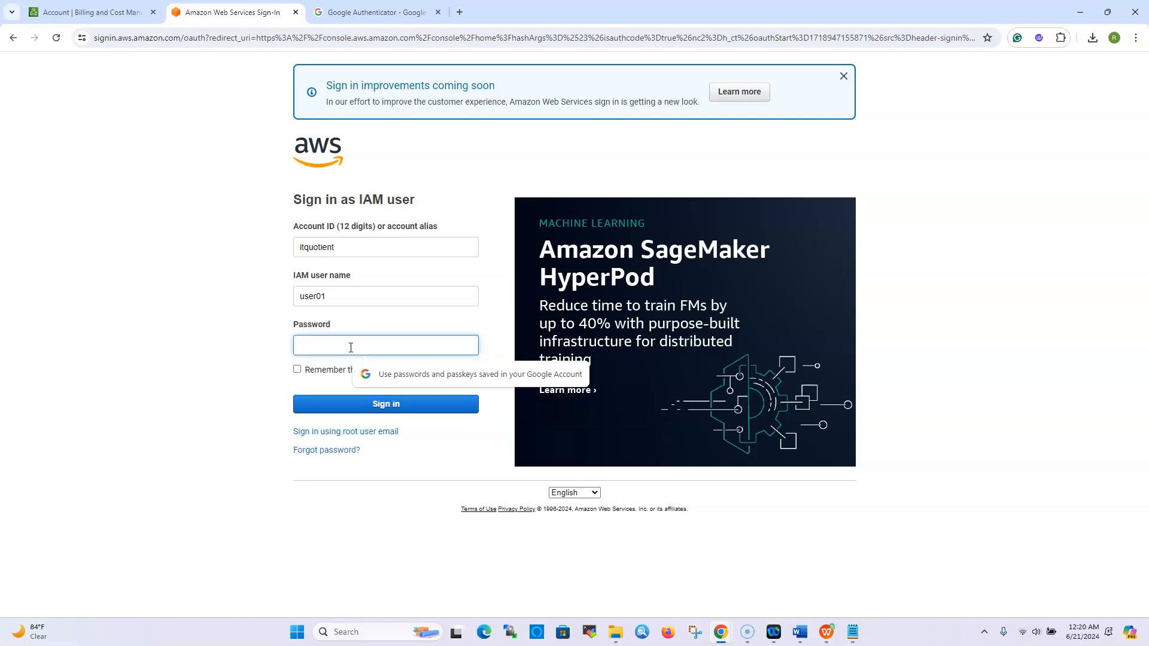
text(••)
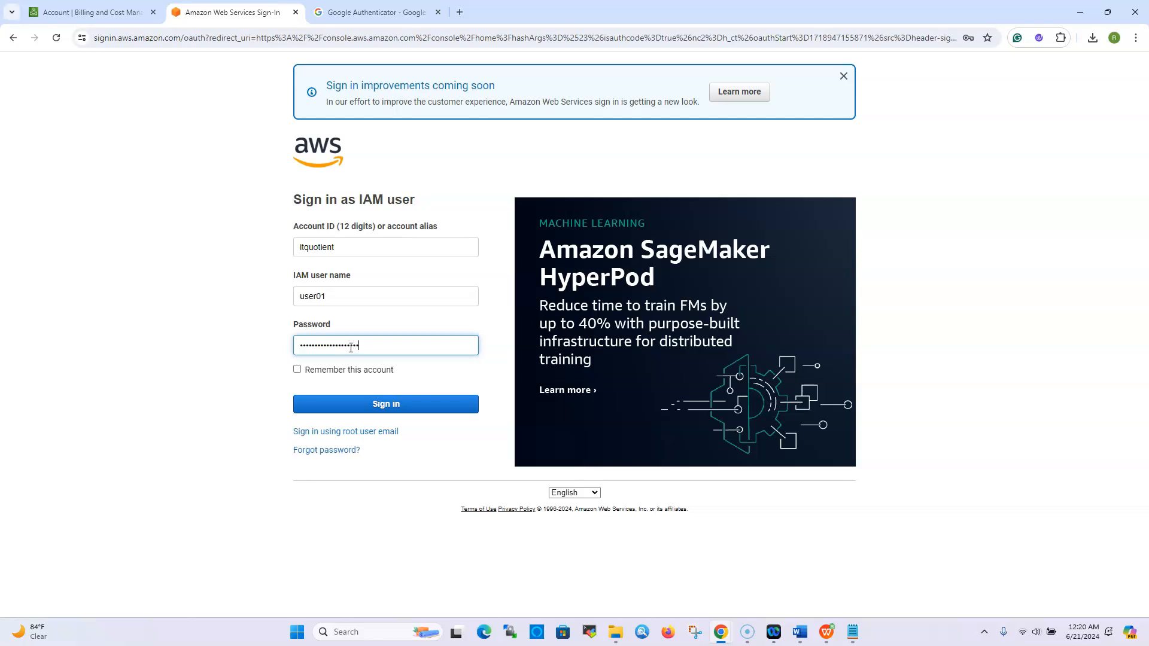
click(364, 400)
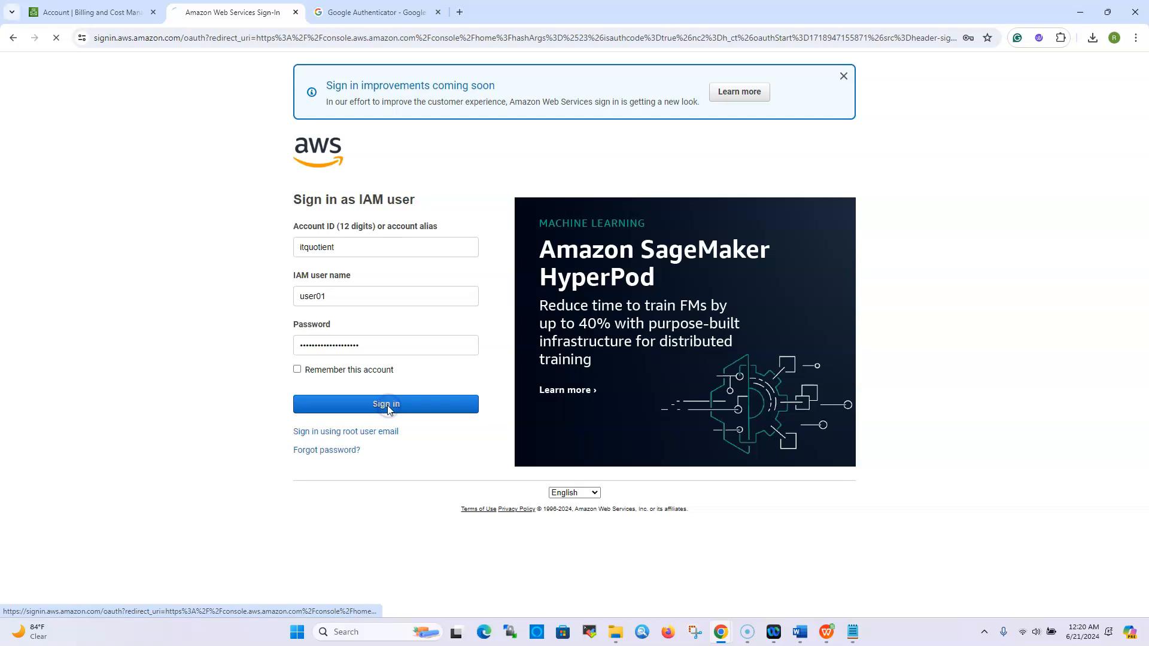